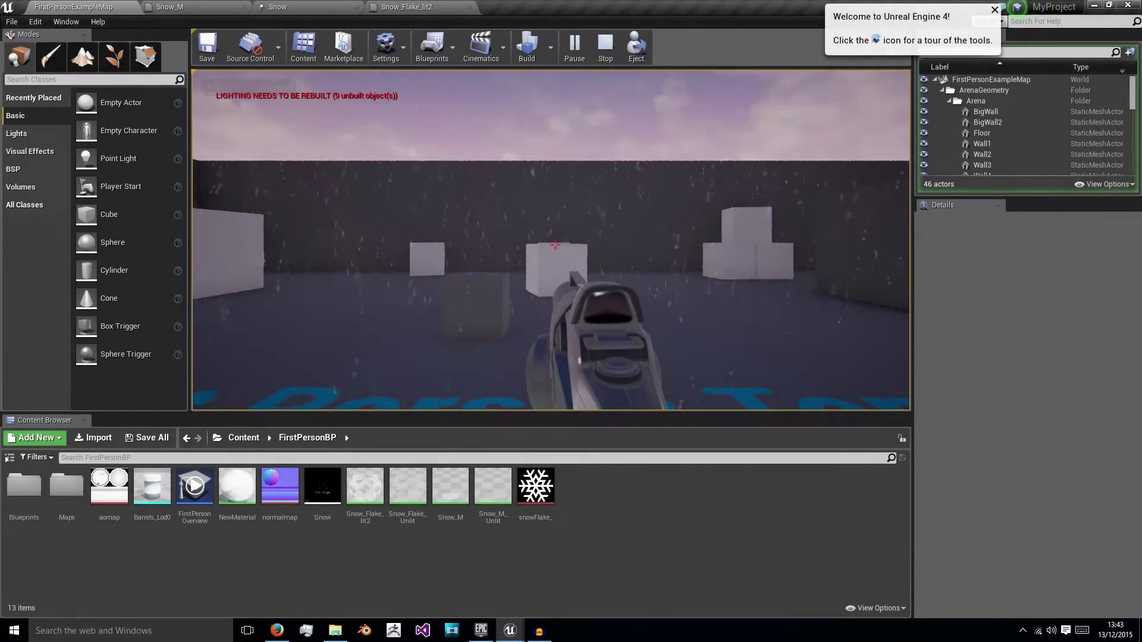
{"action": "left_click", "coordinate": [555, 245]}
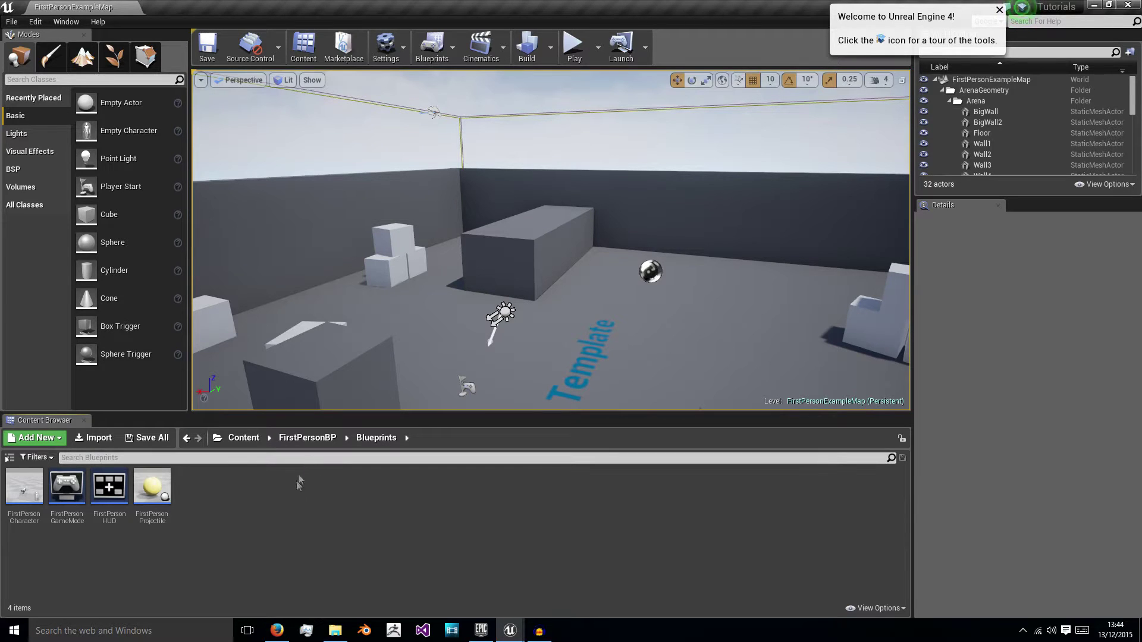
Create a new material named Snow_Particle_Lit_M in the Blueprints folder.
{"action": "right_click", "coordinate": [291, 505]}
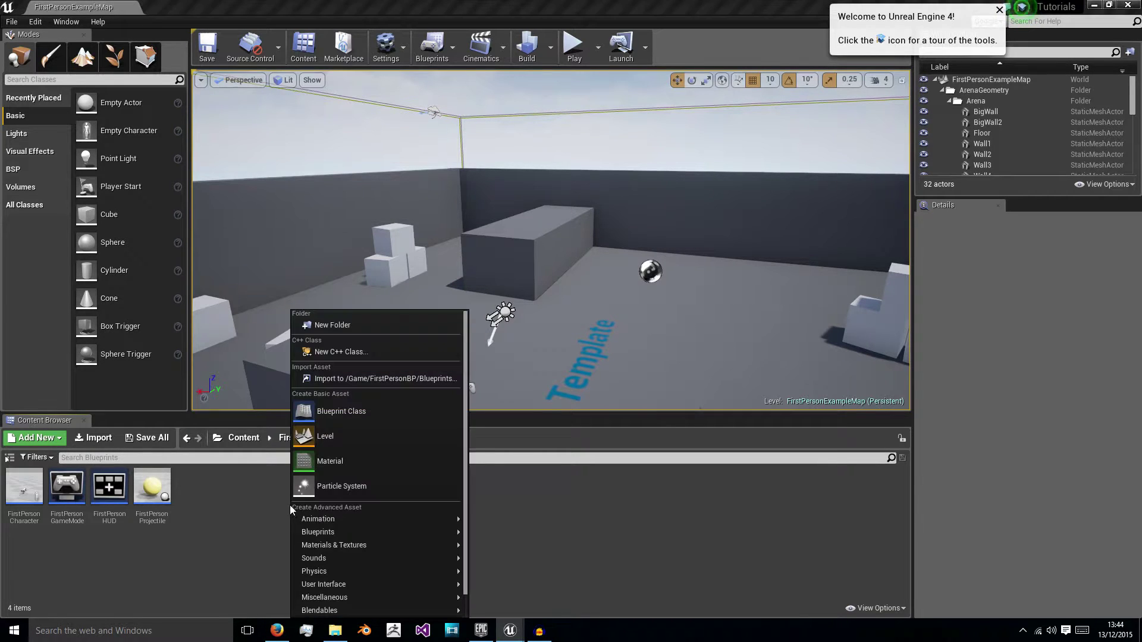
{"action": "left_click", "coordinate": [333, 469]}
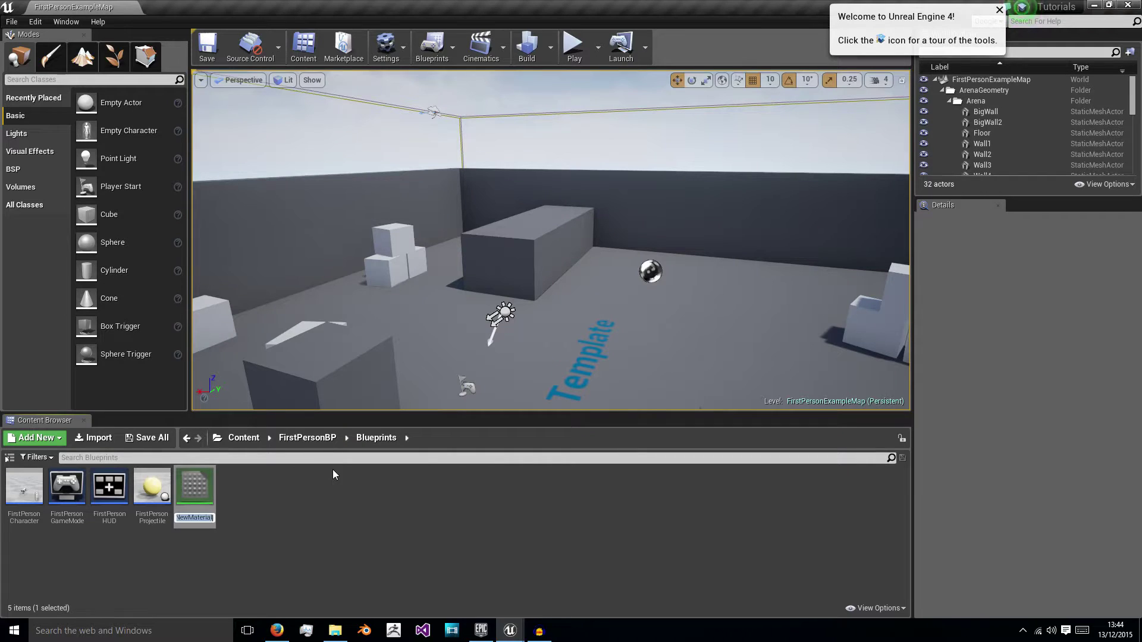
{"action": "type", "text": "Snow"}
{"action": "type", "text": "_Particle"}
{"action": "type", "text": "_Lit"}
{"action": "type", "text": "_M"}
{"action": "key", "text": "Return"}
{"action": "left_click", "coordinate": [320, 491]}
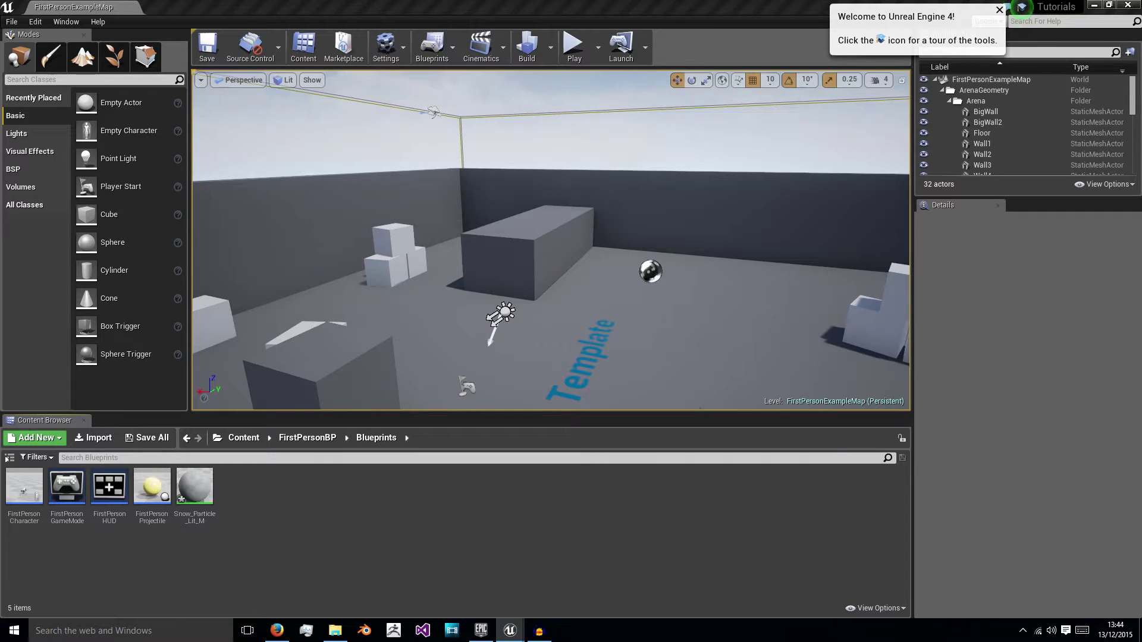
Open the Snow_Particle_Lit_M material for editing and dock its editor window beside the level's tab.
{"action": "double_click", "coordinate": [195, 486]}
{"action": "left_click_drag", "start_coordinate": [233, 53], "coordinate": [191, 8]}
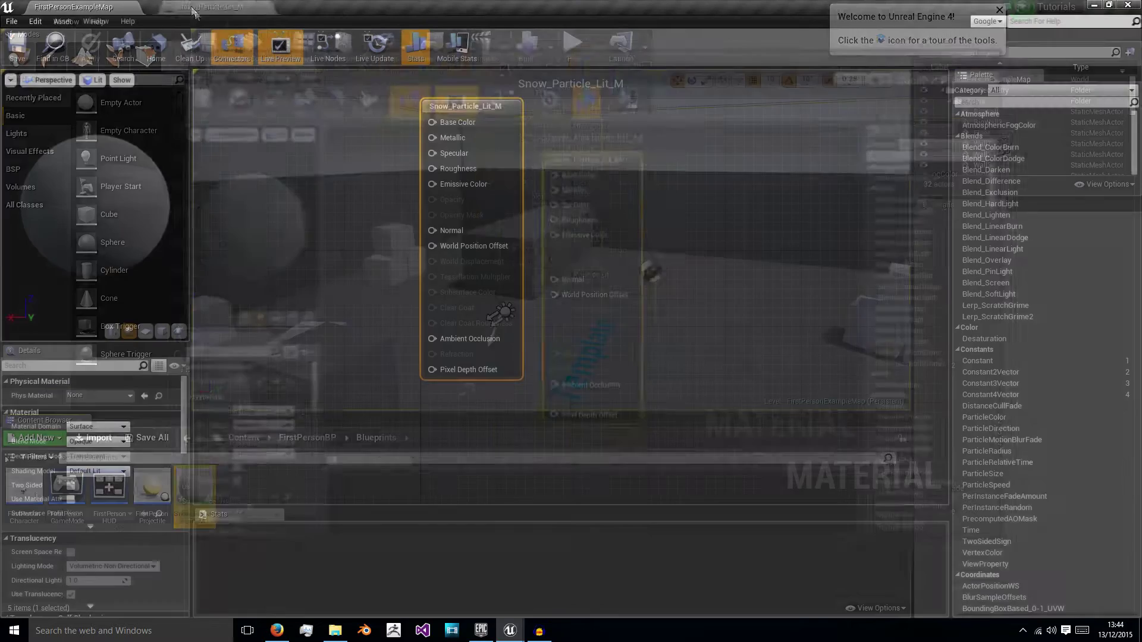
{"action": "right_click_drag", "start_coordinate": [296, 197], "coordinate": [497, 269]}
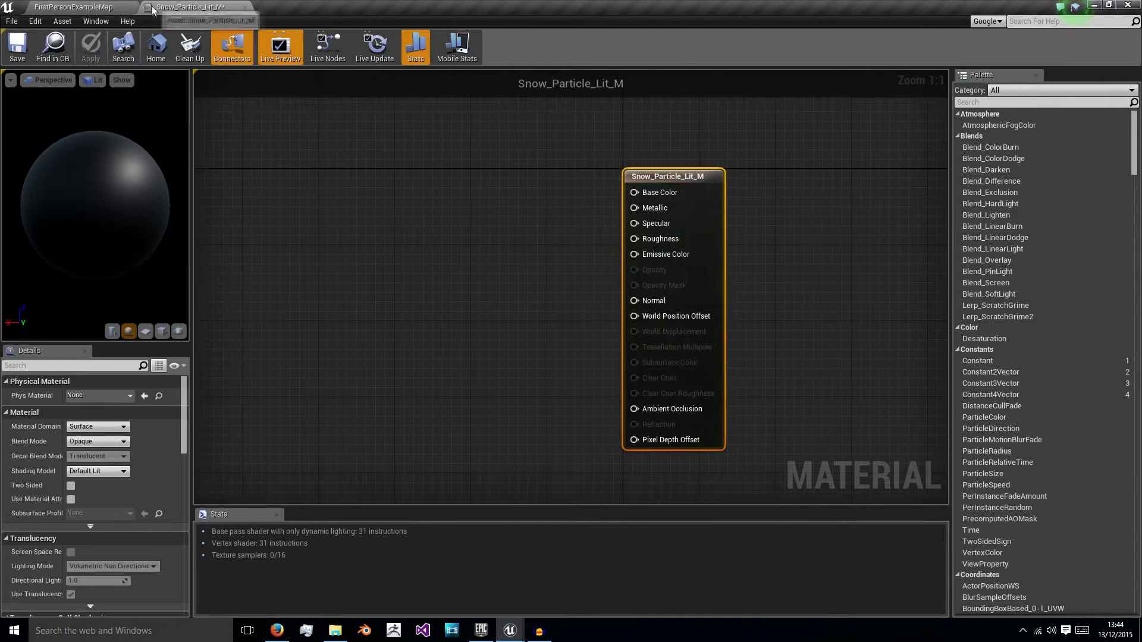
Set the material's blend mode to Translucent.
{"action": "left_click", "coordinate": [120, 430]}
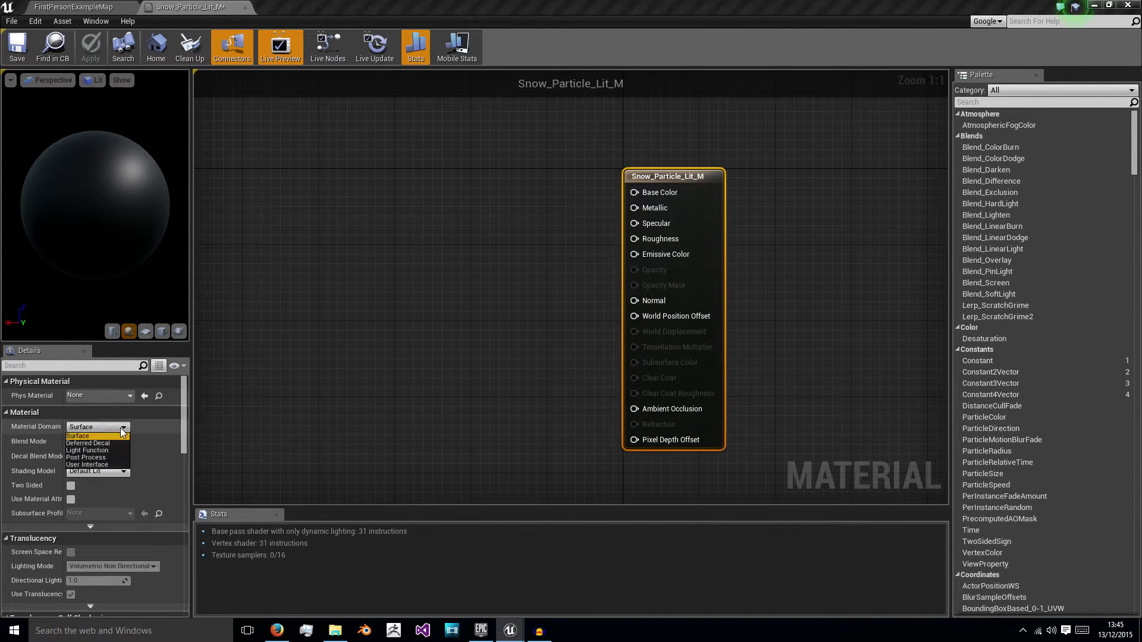
{"action": "left_click", "coordinate": [120, 427]}
{"action": "left_click", "coordinate": [115, 442]}
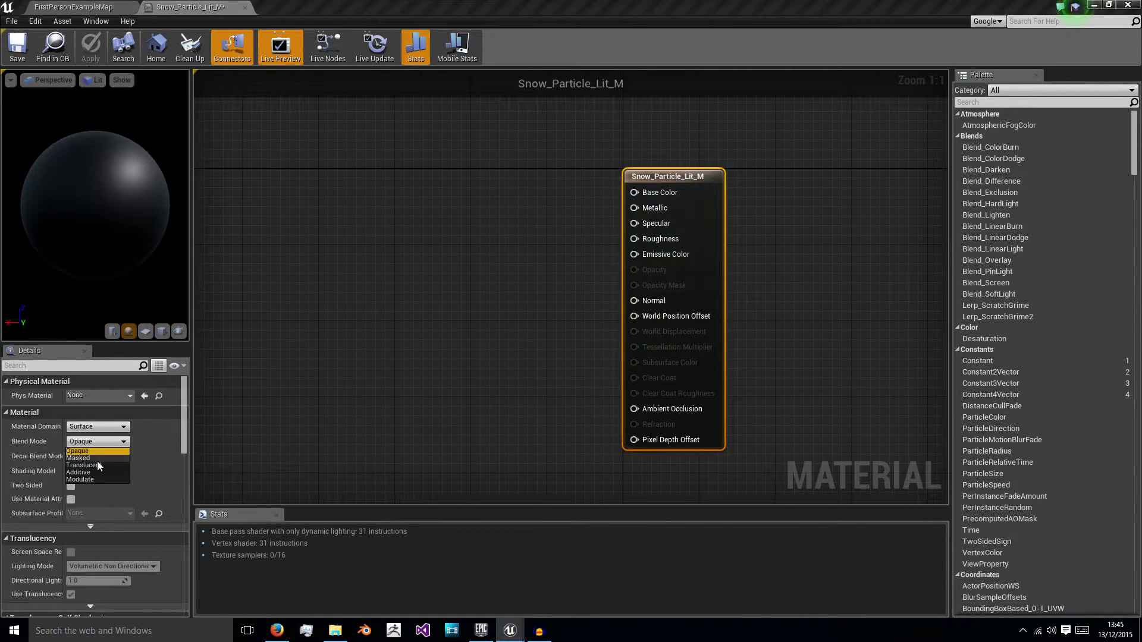
{"action": "left_click", "coordinate": [96, 459]}
{"action": "left_click", "coordinate": [94, 465]}
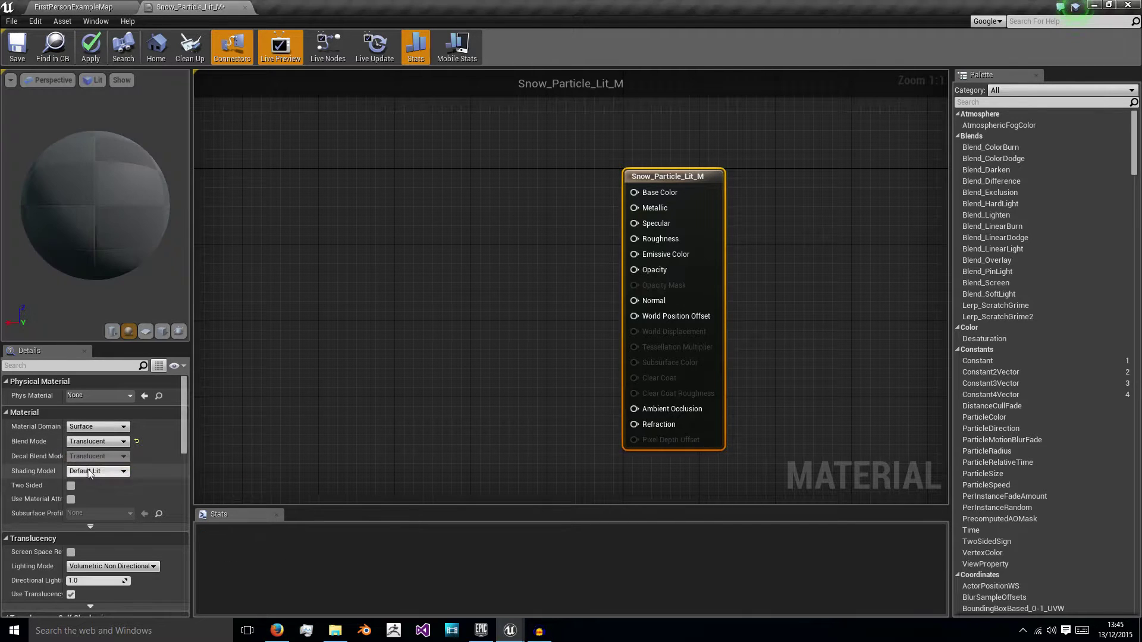
{"action": "right_click_drag", "start_coordinate": [351, 282], "coordinate": [435, 331]}
{"action": "right_click_drag", "start_coordinate": [402, 268], "coordinate": [328, 194]}
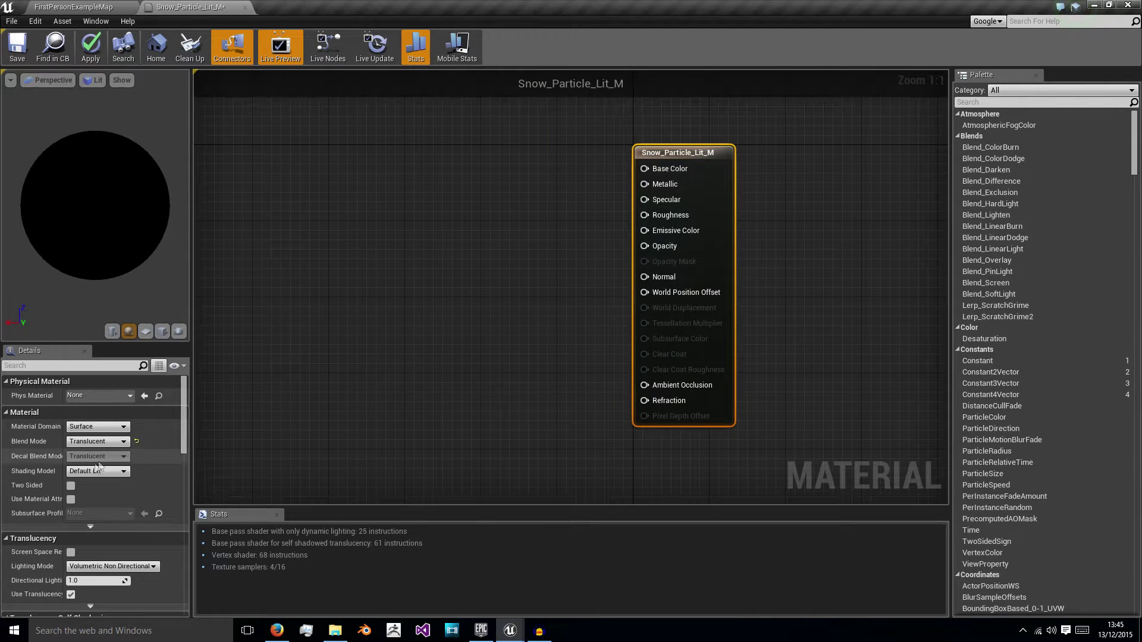
Make the material two-sided and apply the changes.
{"action": "left_click", "coordinate": [68, 487]}
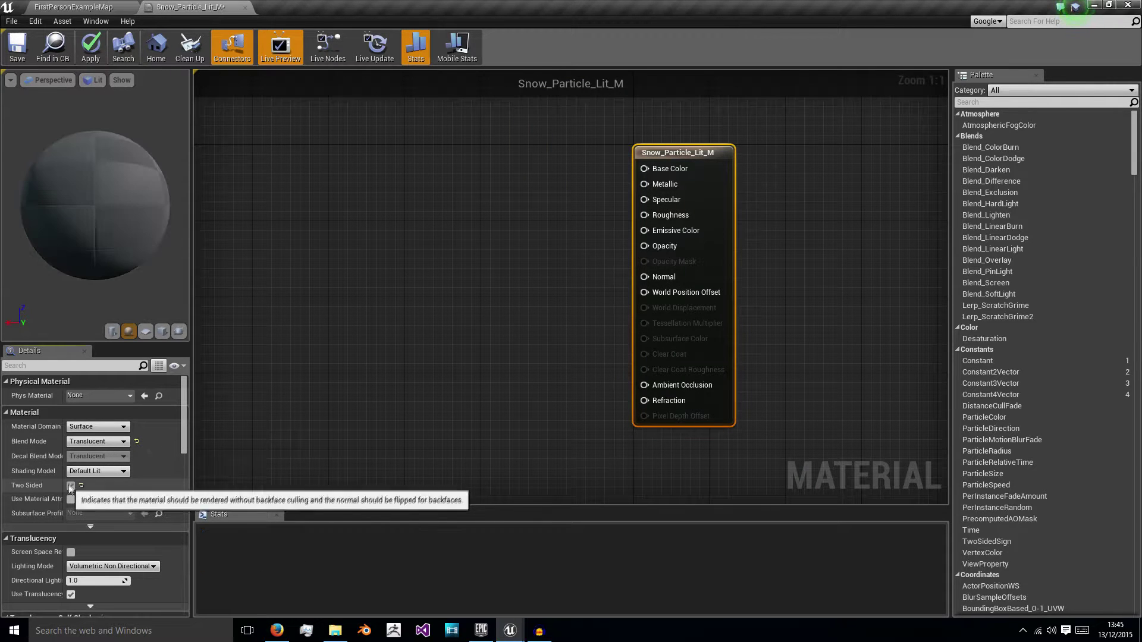
{"action": "right_click_drag", "start_coordinate": [338, 258], "coordinate": [348, 317]}
{"action": "left_click", "coordinate": [90, 48]}
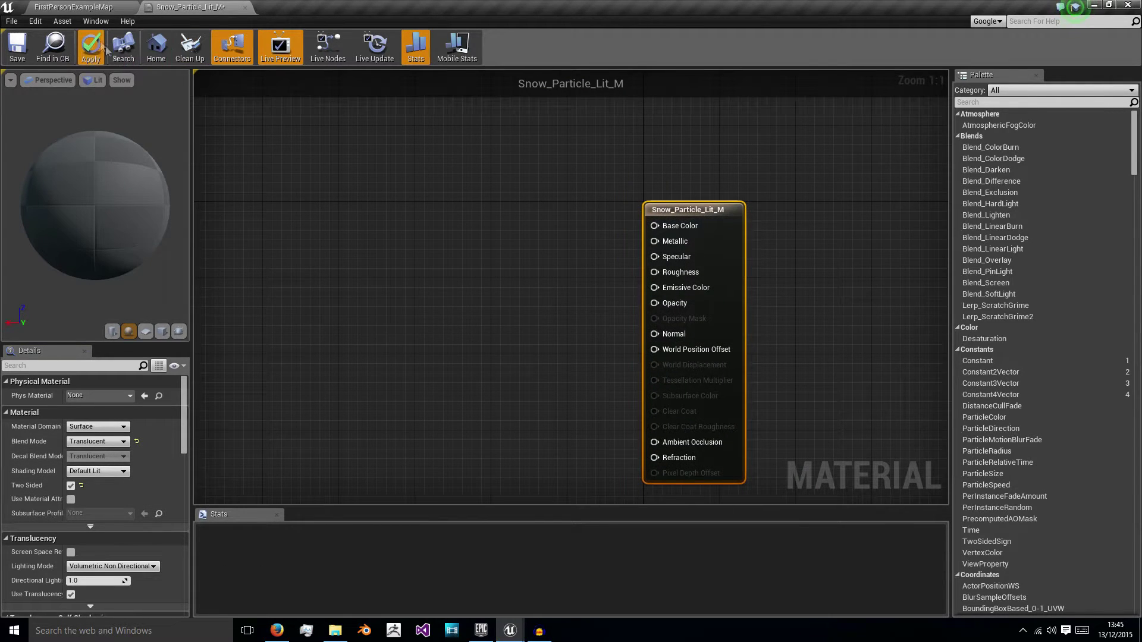
{"action": "right_click_drag", "start_coordinate": [374, 253], "coordinate": [398, 225]}
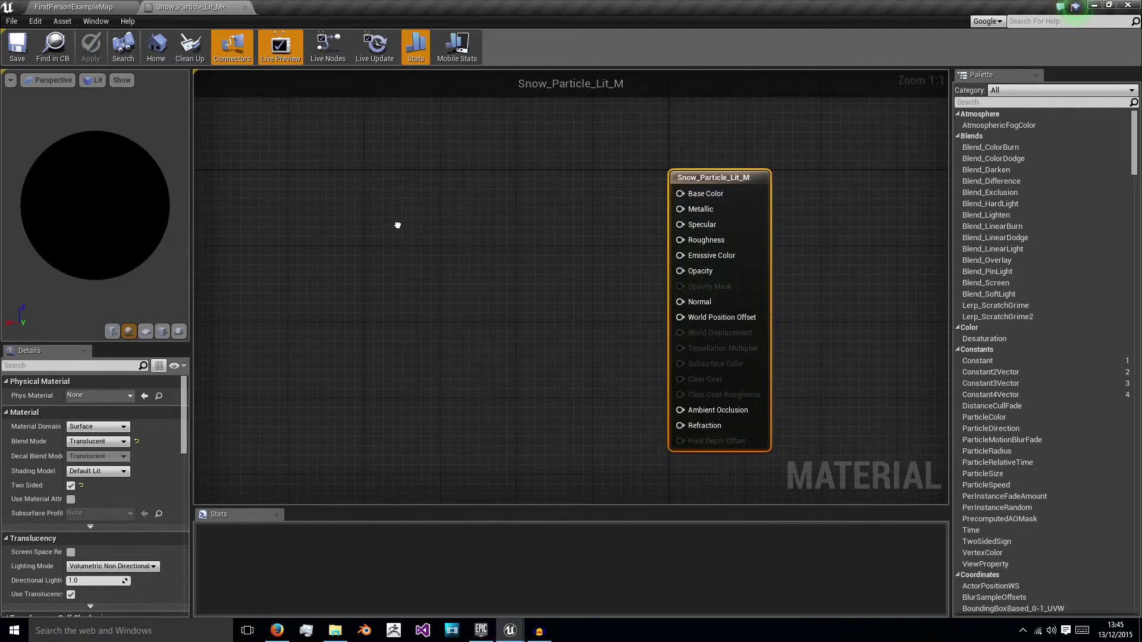
Add a RadialGradientExponential node to the material graph, beside the main material node.
{"action": "right_click", "coordinate": [349, 275]}
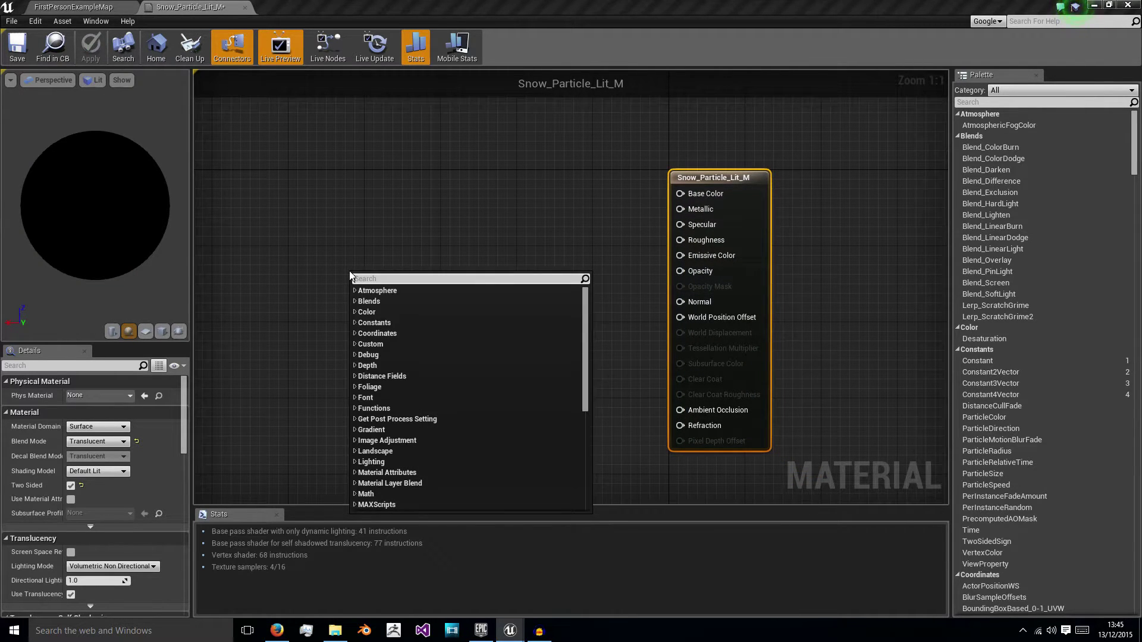
{"action": "type", "text": "radial"}
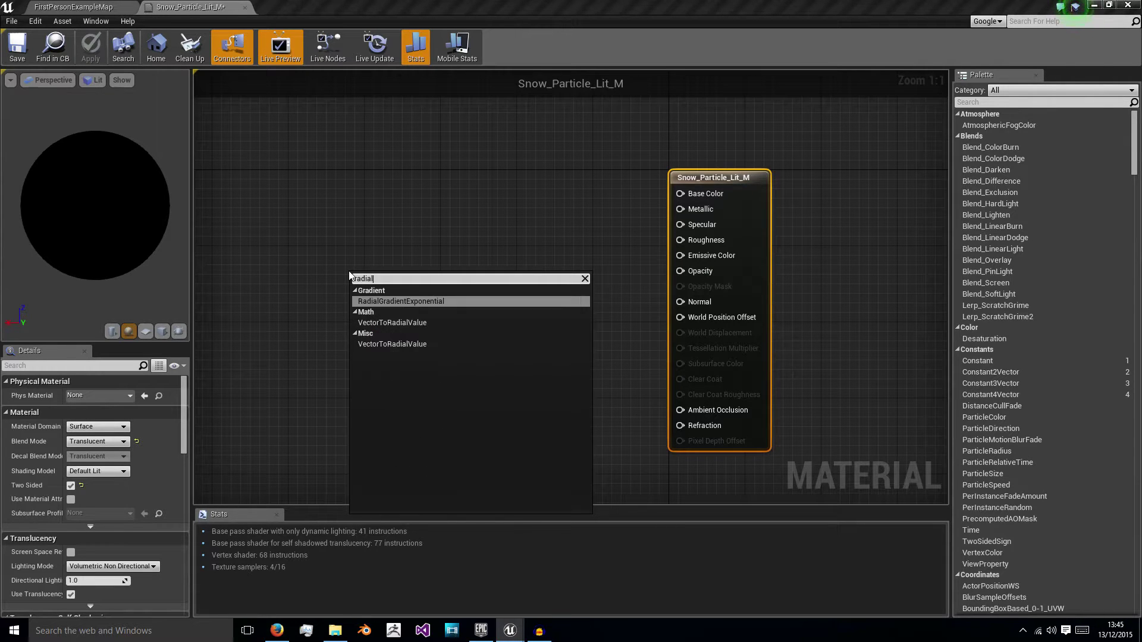
{"action": "key", "text": "Return"}
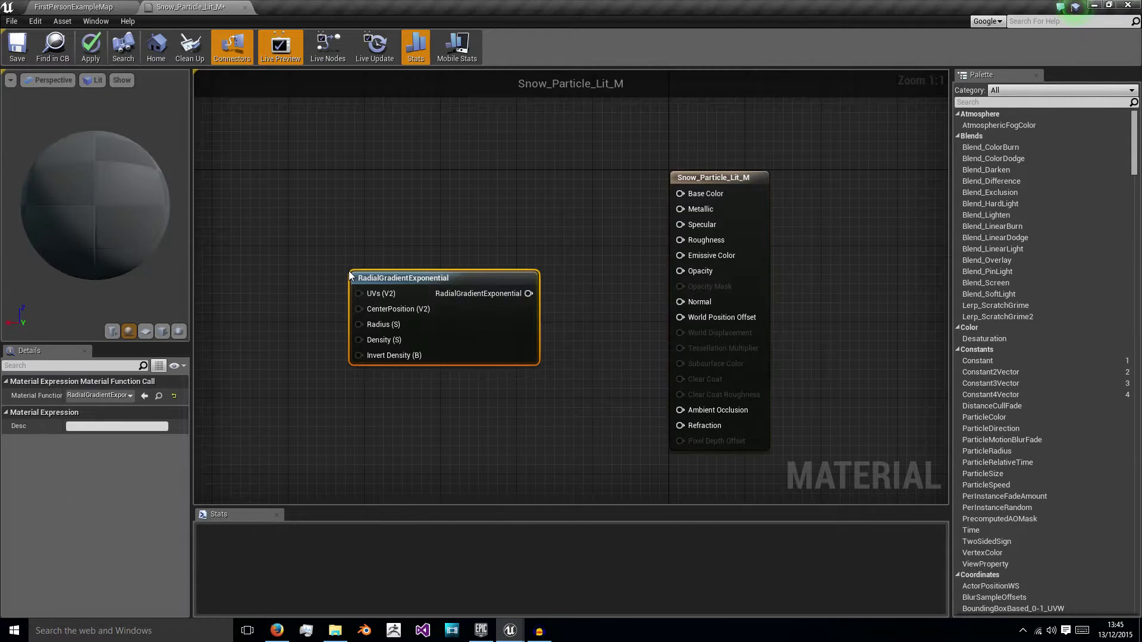
Connect the RadialGradientExponential output to the material's Base Color and Opacity inputs, and space the nodes apart.
{"action": "left_click_drag", "start_coordinate": [528, 293], "coordinate": [680, 193]}
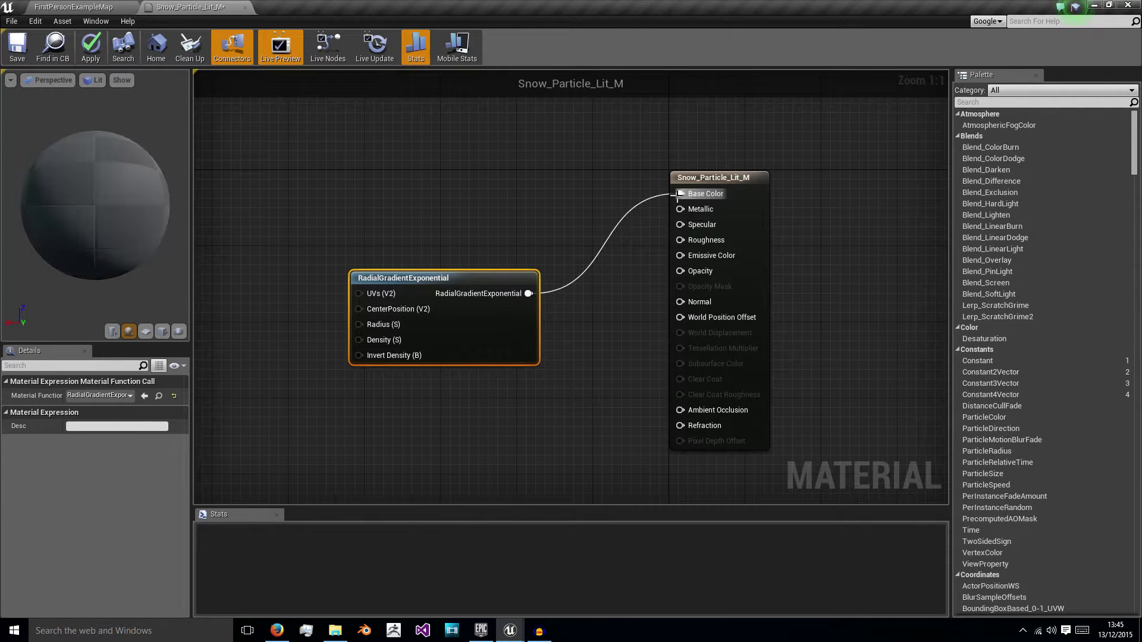
{"action": "left_click_drag", "start_coordinate": [491, 276], "coordinate": [690, 272]}
{"action": "right_click_drag", "start_coordinate": [547, 284], "coordinate": [802, 313]}
{"action": "left_click_drag", "start_coordinate": [724, 231], "coordinate": [545, 195]}
{"action": "left_click", "coordinate": [652, 197]}
{"action": "right_click_drag", "start_coordinate": [650, 195], "coordinate": [449, 173]}
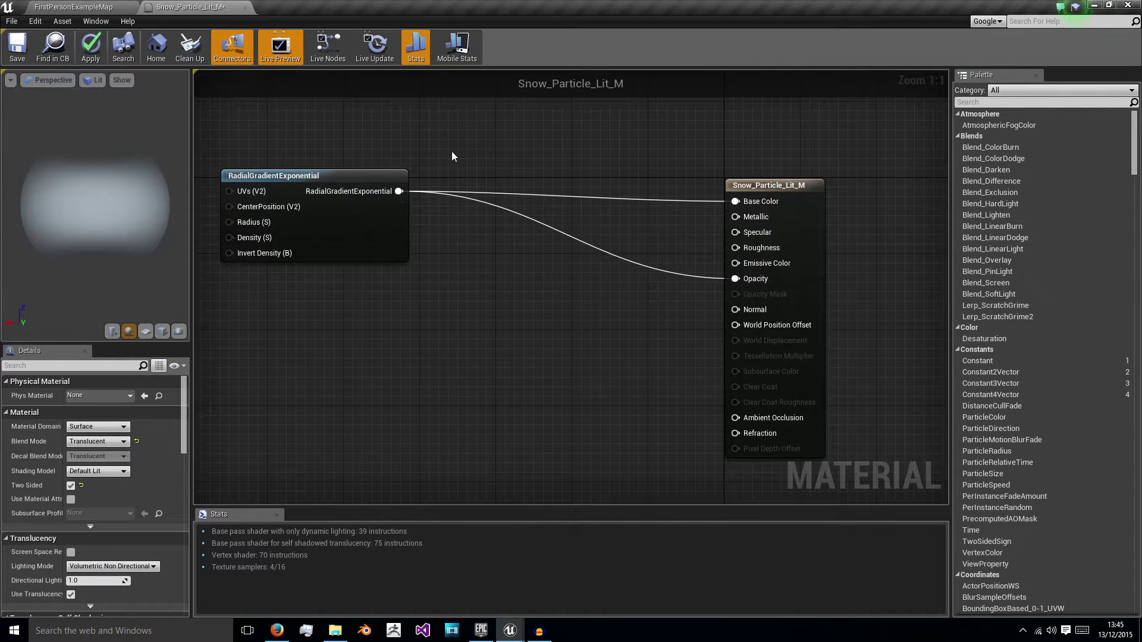
Add a scalar parameter named Emissive to the material graph.
{"action": "right_click", "coordinate": [452, 153]}
{"action": "left_click", "coordinate": [457, 141]}
{"action": "left_click", "coordinate": [491, 144]}
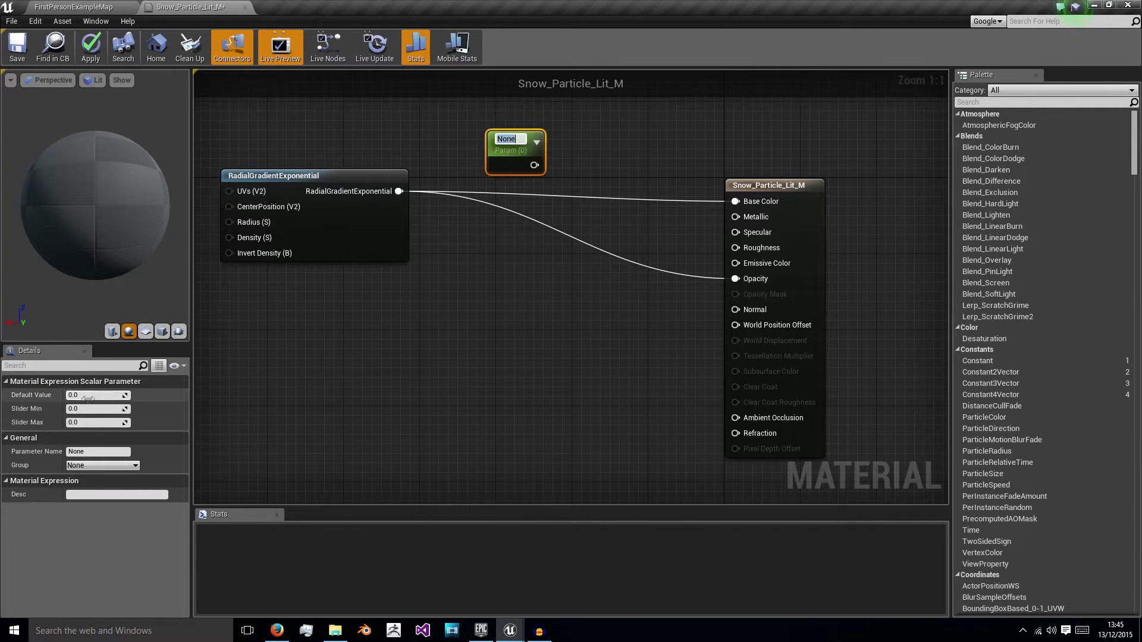
{"action": "left_click", "coordinate": [73, 452]}
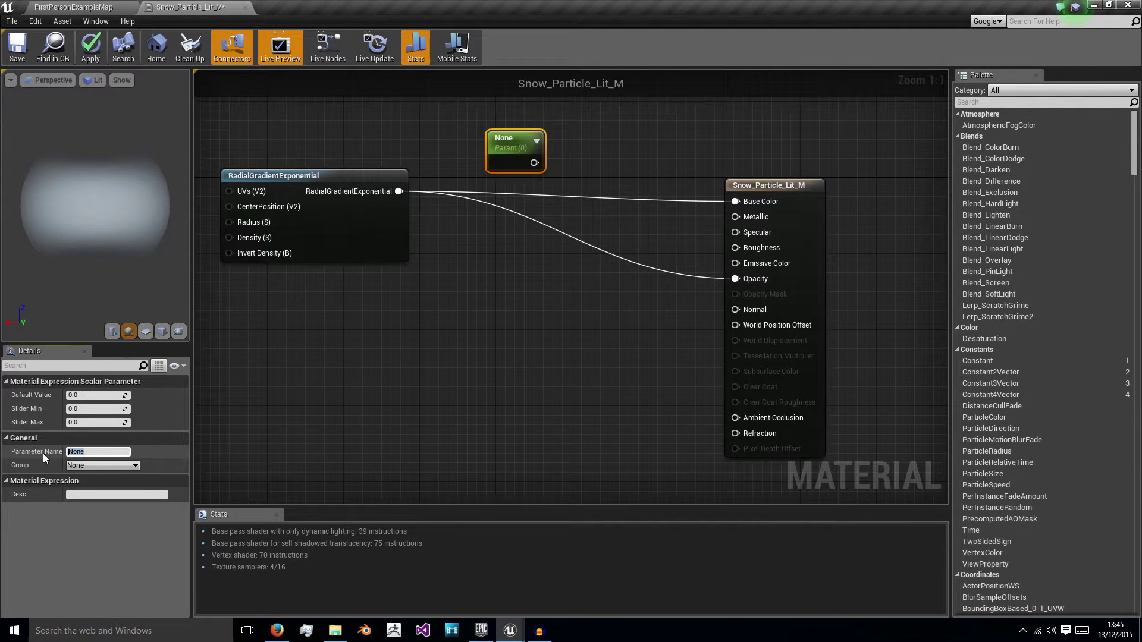
{"action": "type", "text": "Emissive"}
{"action": "key", "text": "Return"}
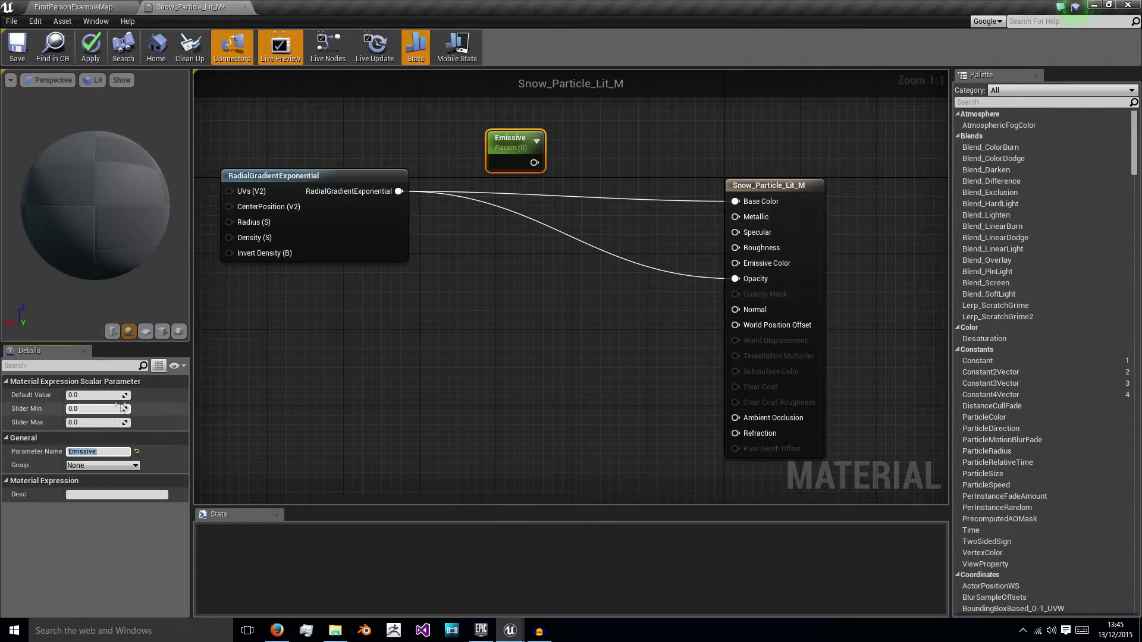
Set the Emissive parameter's default value to 1.0 and connect it to the material's Emissive Color input.
{"action": "left_click", "coordinate": [109, 396]}
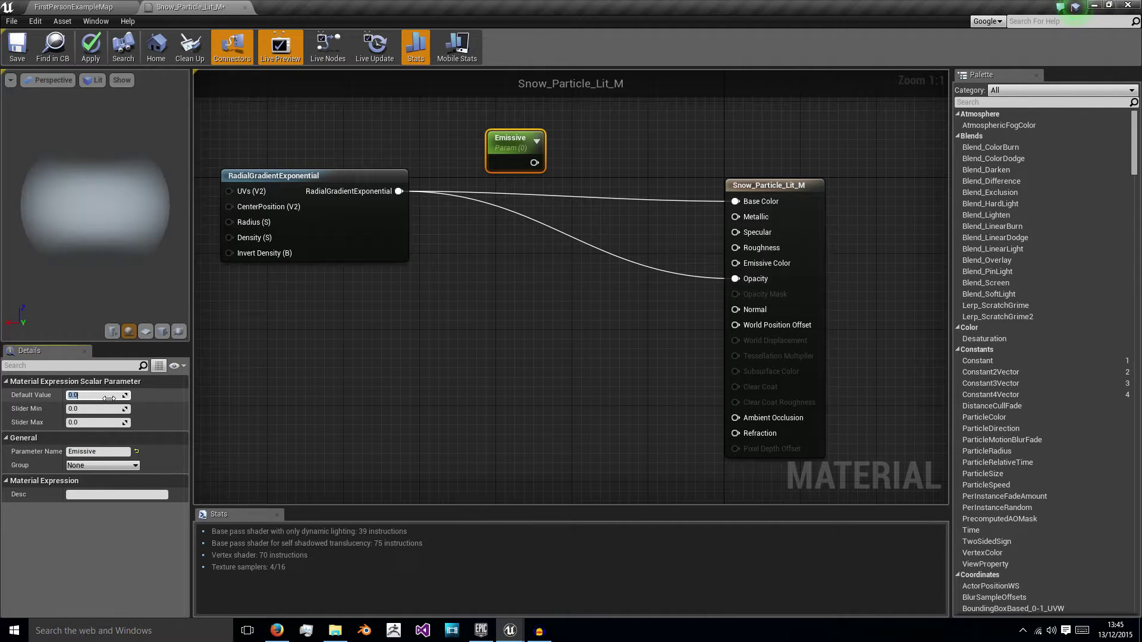
{"action": "key", "text": "Return"}
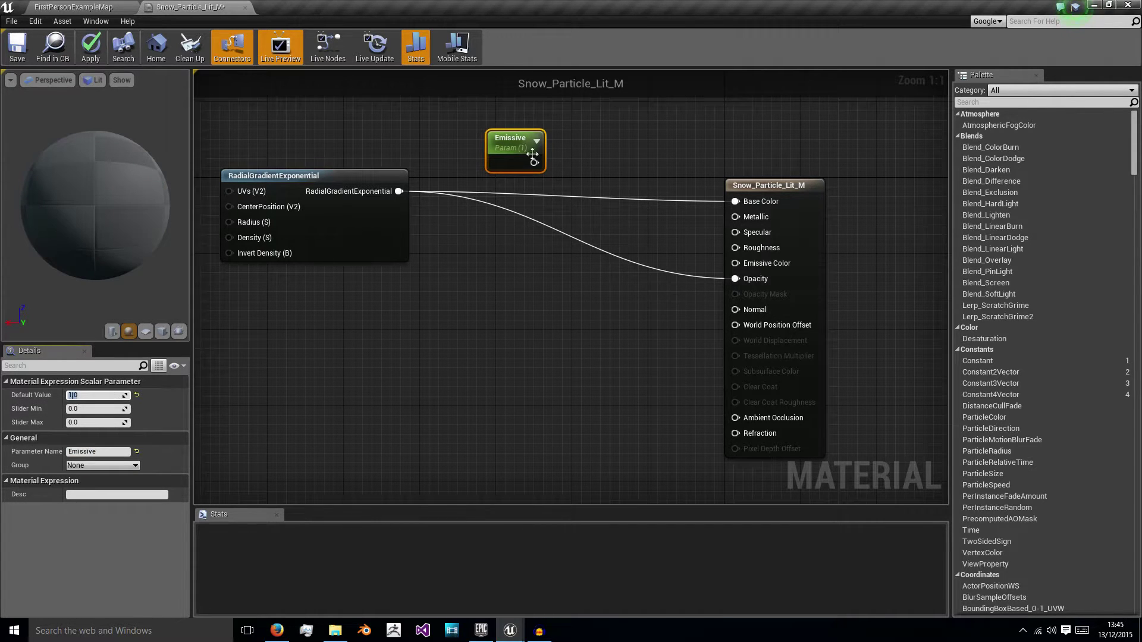
{"action": "left_click_drag", "start_coordinate": [534, 163], "coordinate": [736, 263]}
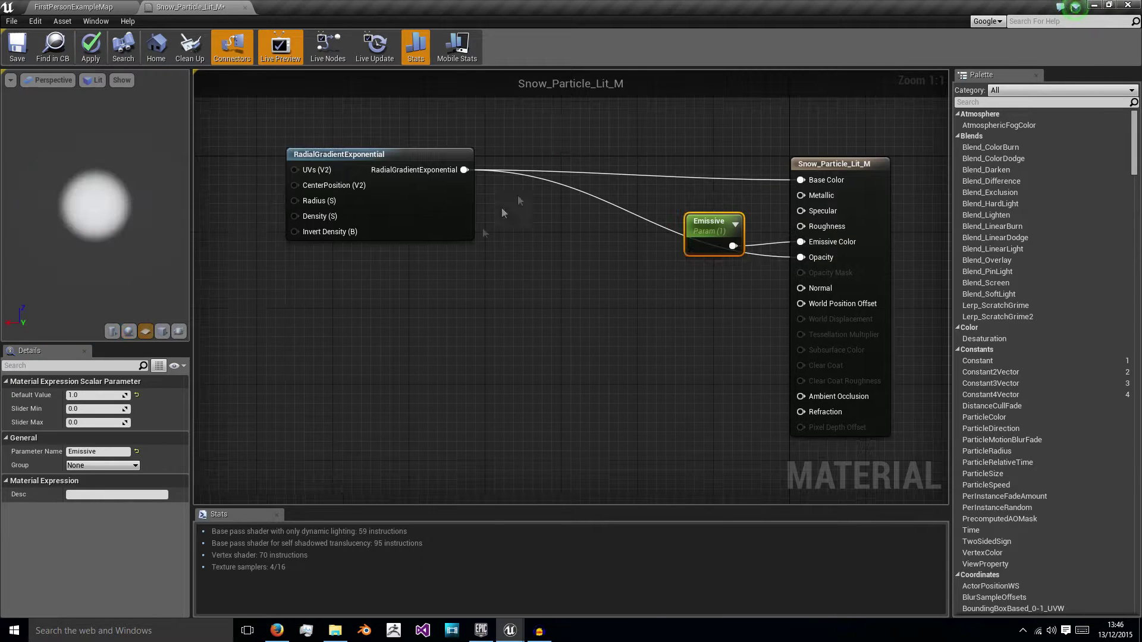
Add a scalar parameter named Radius in front of the RadialGradientExponential node.
{"action": "right_click_drag", "start_coordinate": [383, 359], "coordinate": [496, 413]}
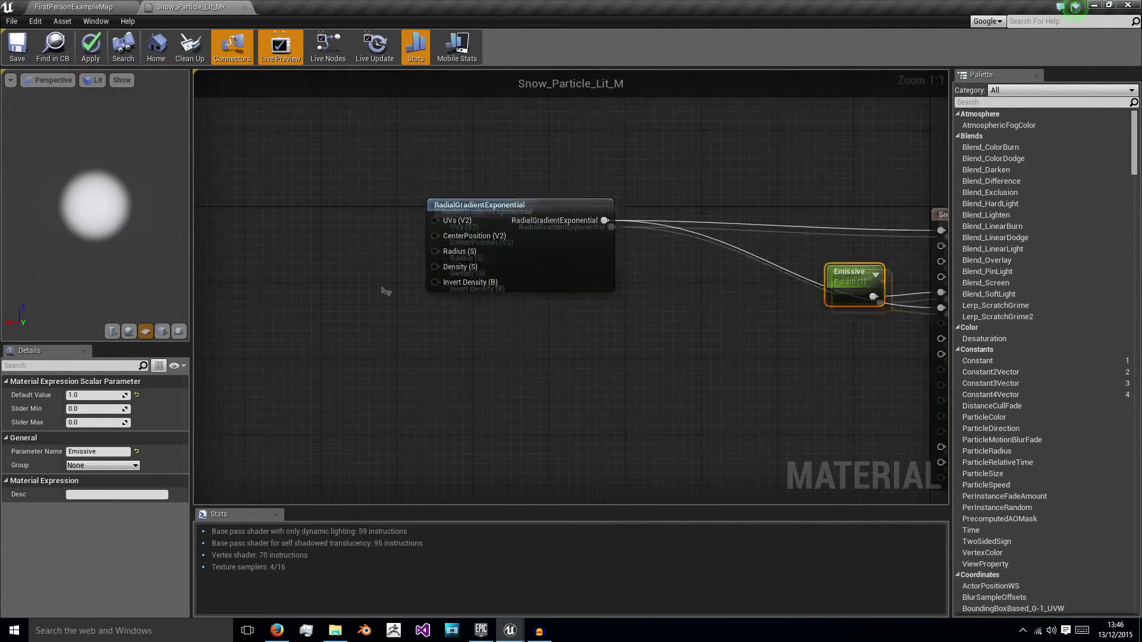
{"action": "right_click_drag", "start_coordinate": [350, 251], "coordinate": [380, 293]}
{"action": "left_click", "coordinate": [264, 246]}
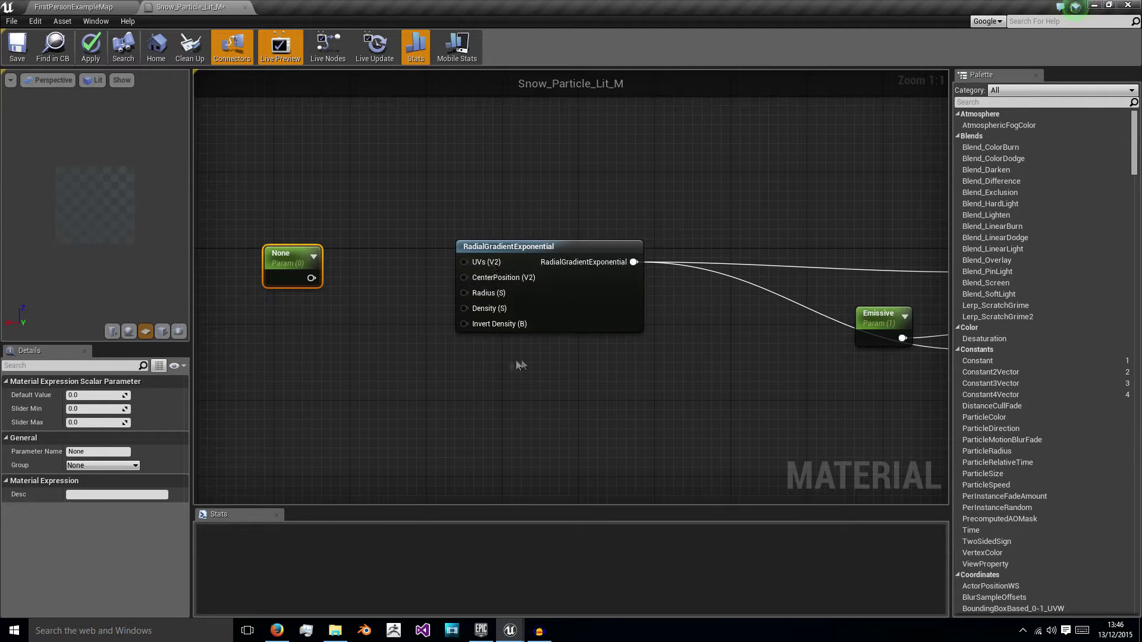
{"action": "right_click_drag", "start_coordinate": [519, 364], "coordinate": [594, 373]}
{"action": "left_click_drag", "start_coordinate": [363, 260], "coordinate": [384, 241]}
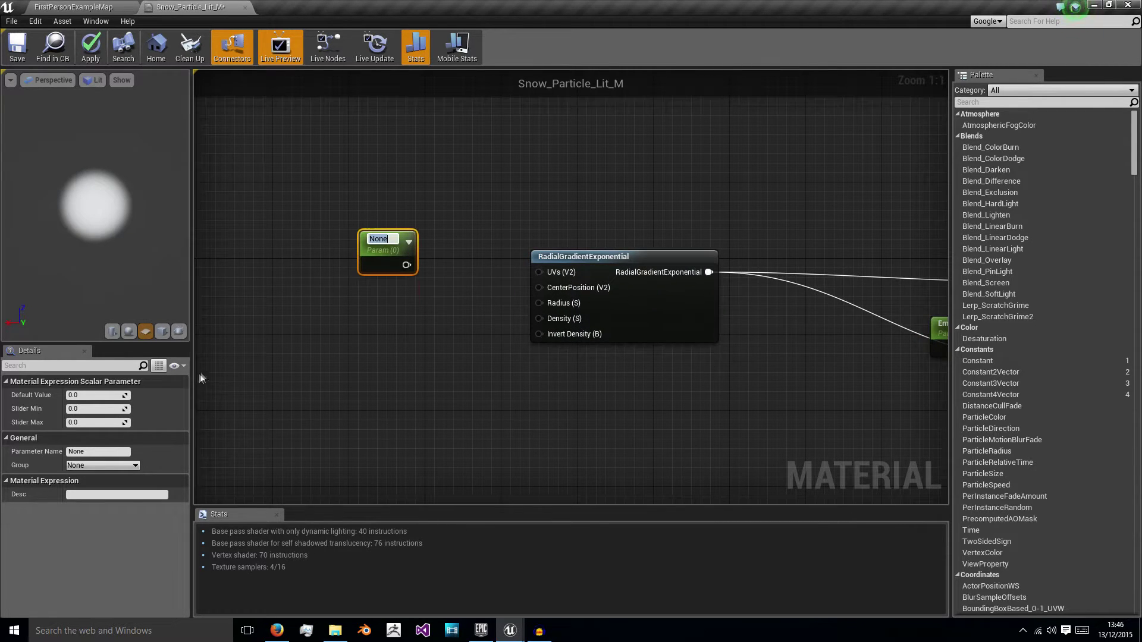
{"action": "type", "text": "Radius"}
{"action": "key", "text": "Return"}
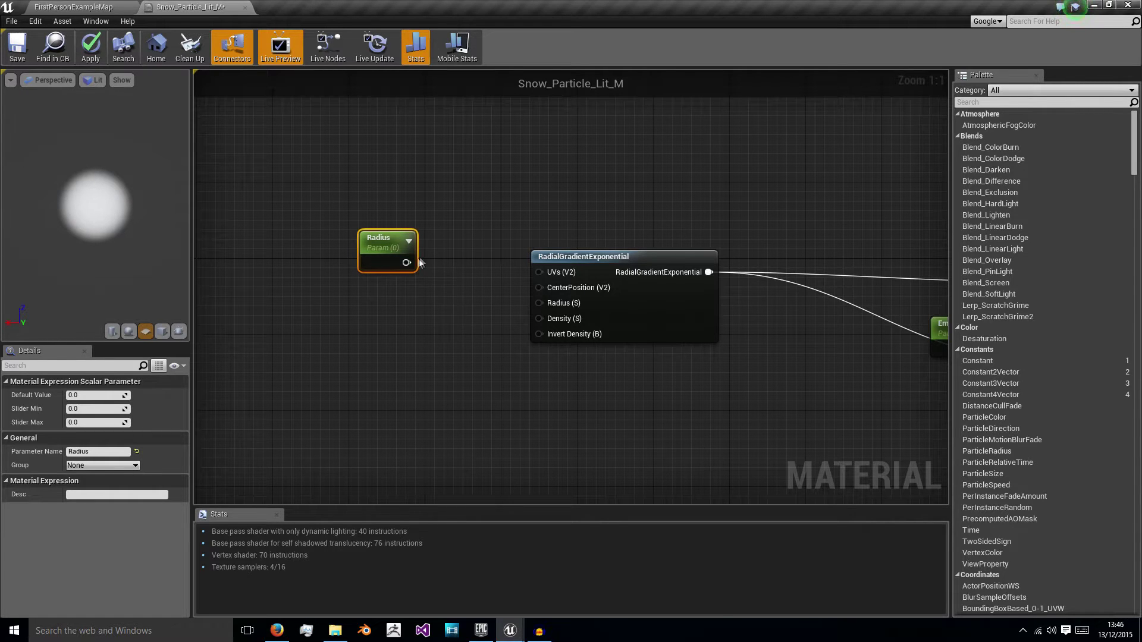
Connect the Radius parameter to the radial gradient's Radius input and set its default value to 0.5.
{"action": "left_click_drag", "start_coordinate": [406, 262], "coordinate": [538, 303]}
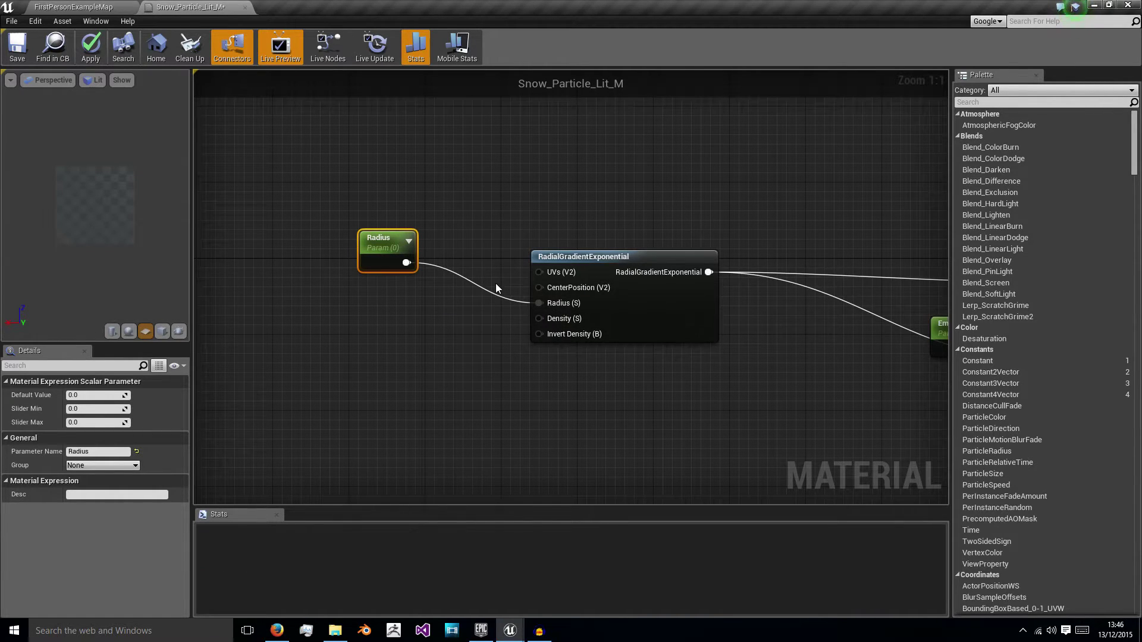
{"action": "left_click", "coordinate": [89, 396]}
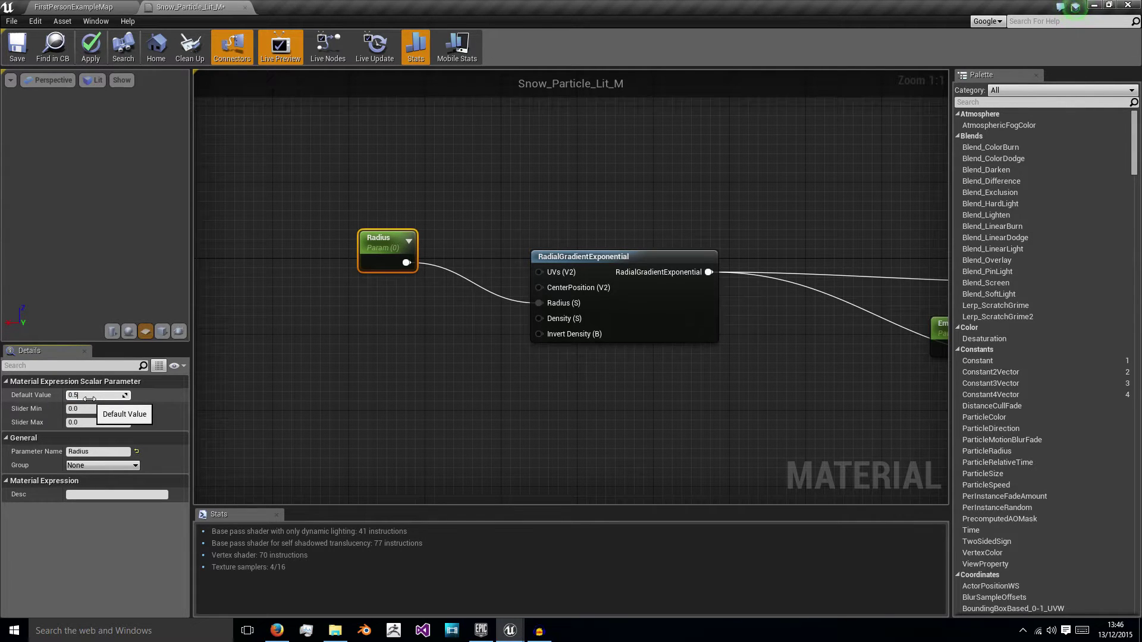
{"action": "key", "text": "Return"}
{"action": "left_click", "coordinate": [391, 298]}
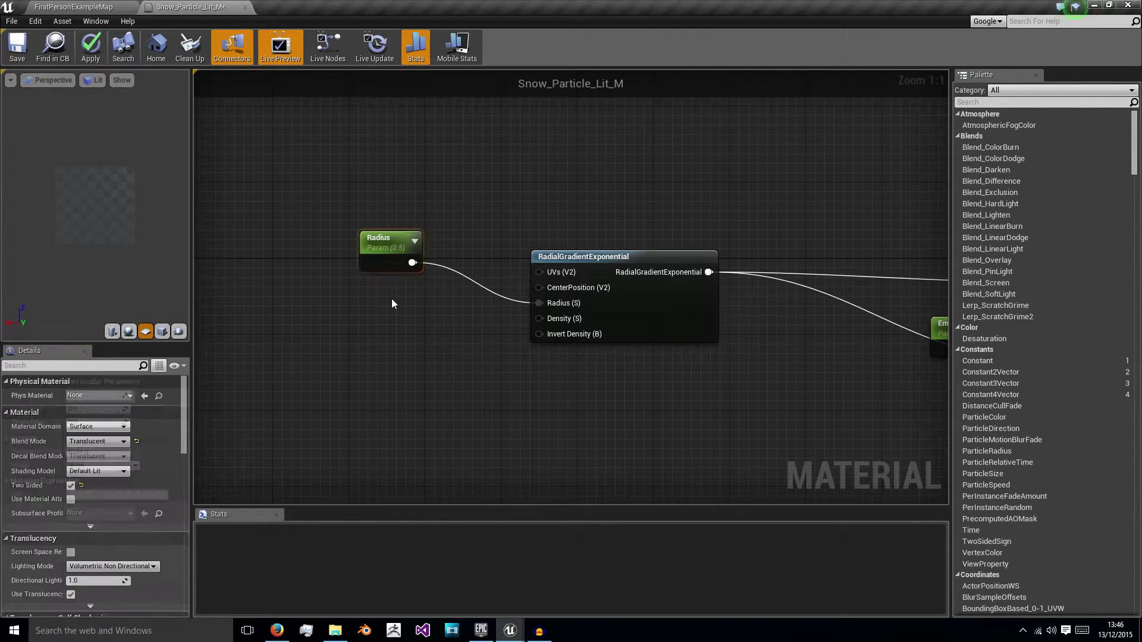
Add a scalar parameter named Density below the Radius parameter.
{"action": "right_click_drag", "start_coordinate": [312, 282], "coordinate": [394, 301]}
{"action": "left_click", "coordinate": [382, 323]}
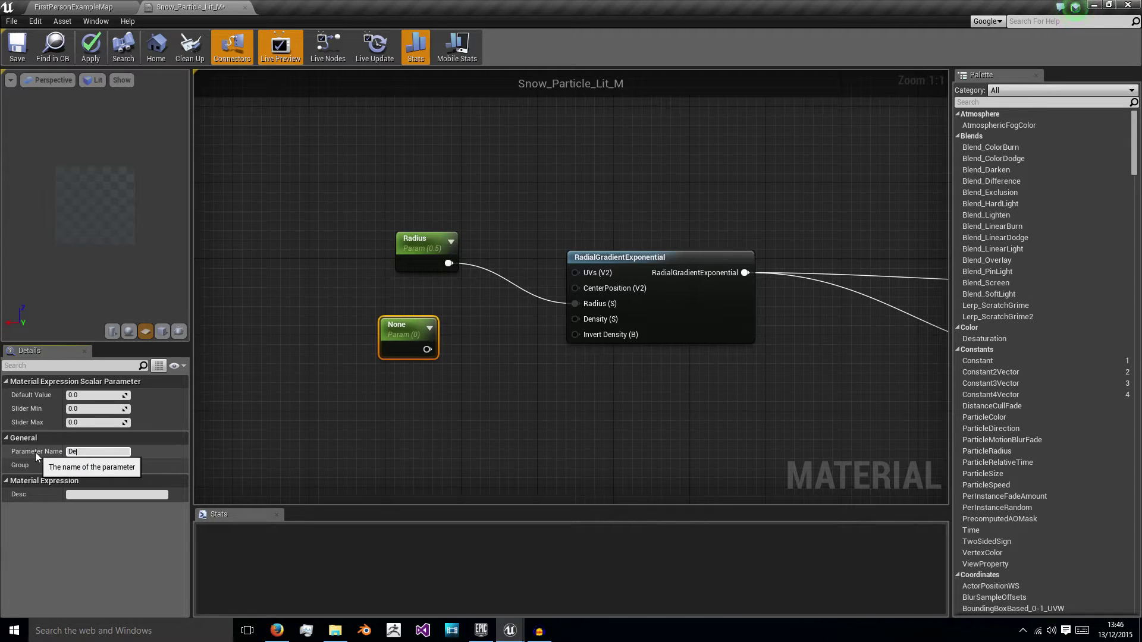
{"action": "type", "text": "Density"}
{"action": "key", "text": "Return"}
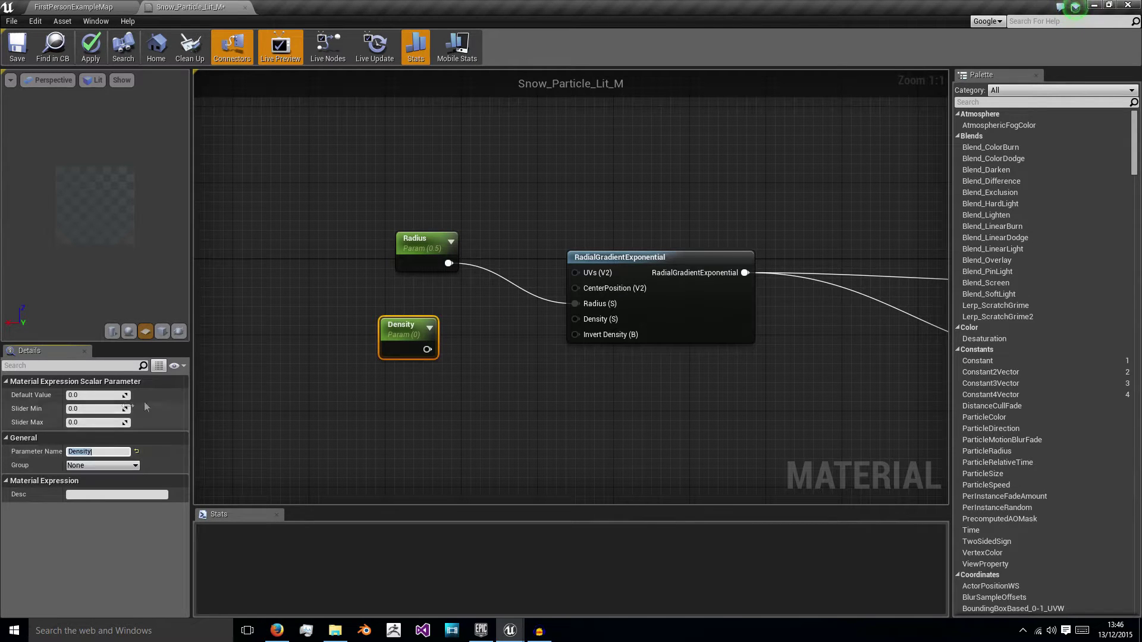
Set the Density parameter's default value to 5 and connect it to the radial gradient's Density input.
{"action": "left_click", "coordinate": [113, 395]}
{"action": "type", "text": "5"}
{"action": "key", "text": "Return"}
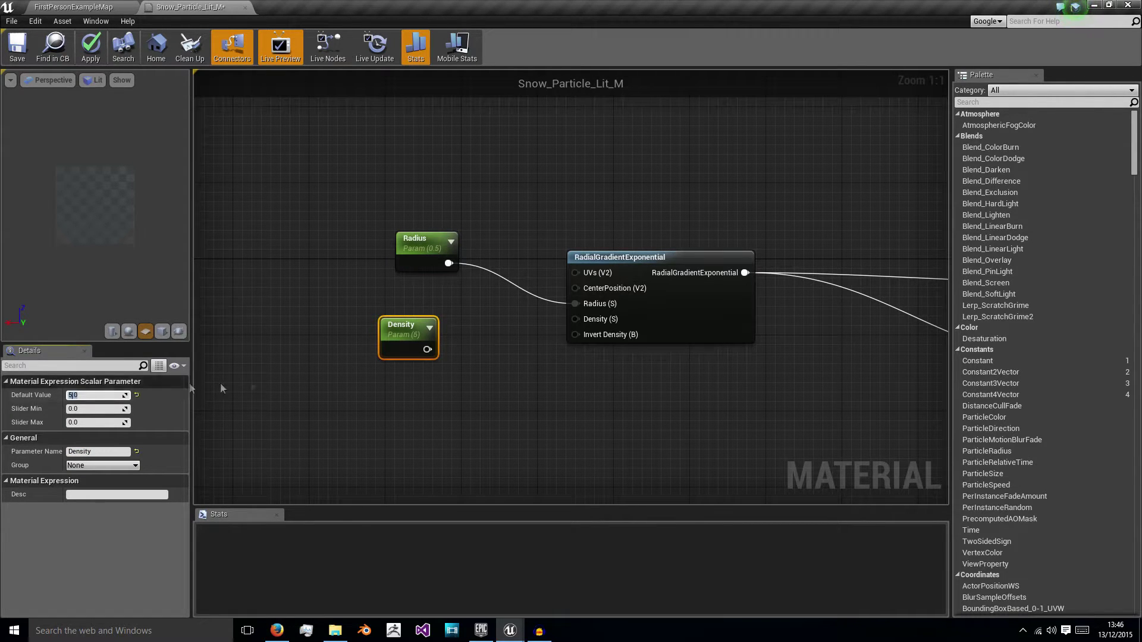
{"action": "left_click_drag", "start_coordinate": [427, 349], "coordinate": [444, 311]}
{"action": "left_click", "coordinate": [423, 280]}
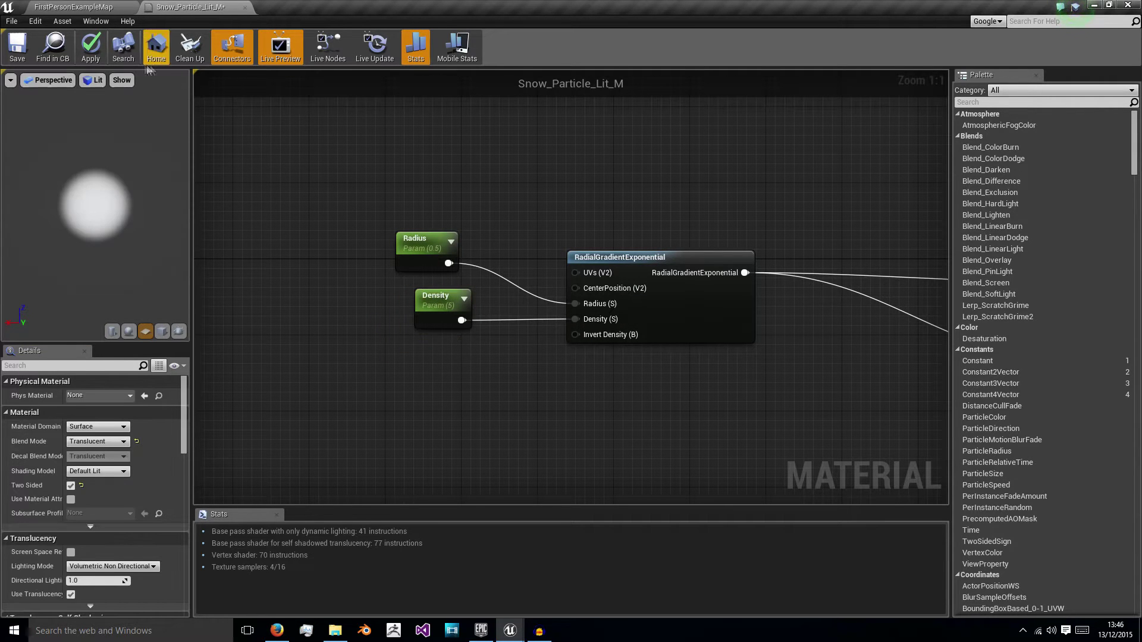
Move the Radius parameter node in line above the Density parameter and apply the changes to Snow_Particle_Lit_M.
{"action": "left_click", "coordinate": [91, 47]}
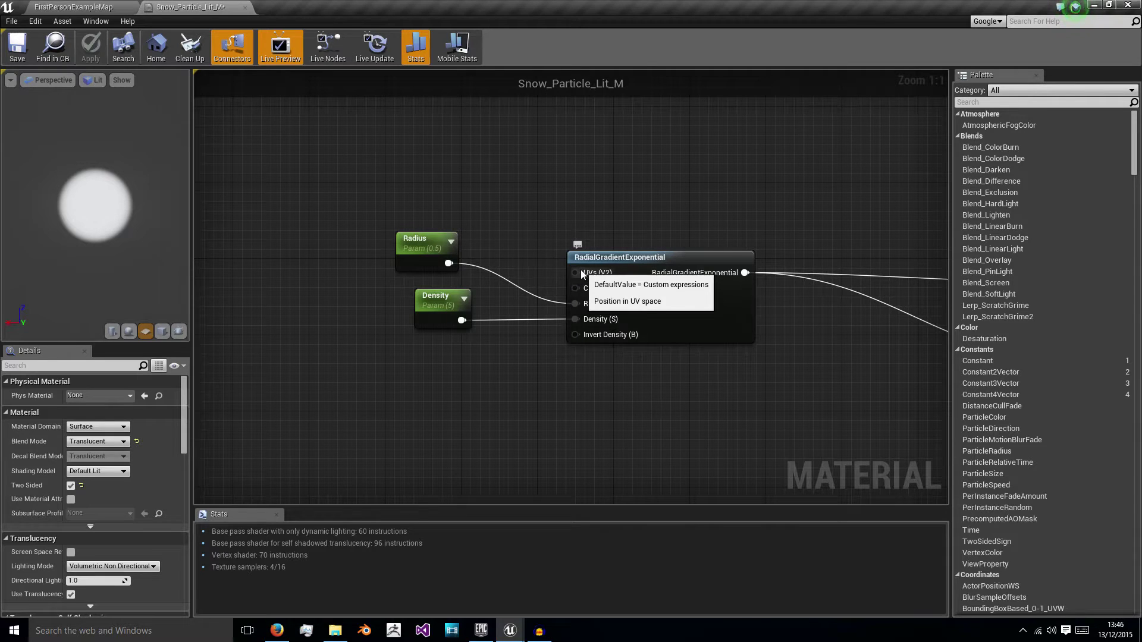
{"action": "left_click_drag", "start_coordinate": [421, 243], "coordinate": [438, 243]}
{"action": "left_click", "coordinate": [450, 275]}
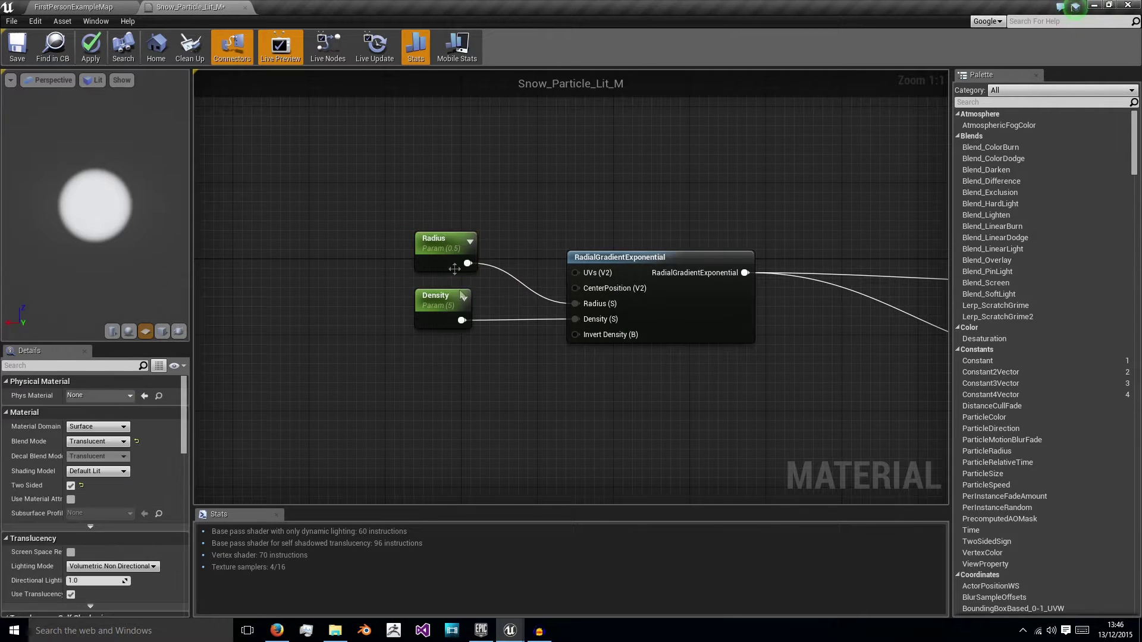
{"action": "right_click_drag", "start_coordinate": [507, 425], "coordinate": [393, 352]}
{"action": "scroll", "coordinate": [511, 338], "scroll_direction": "down", "scroll_amount": 3}
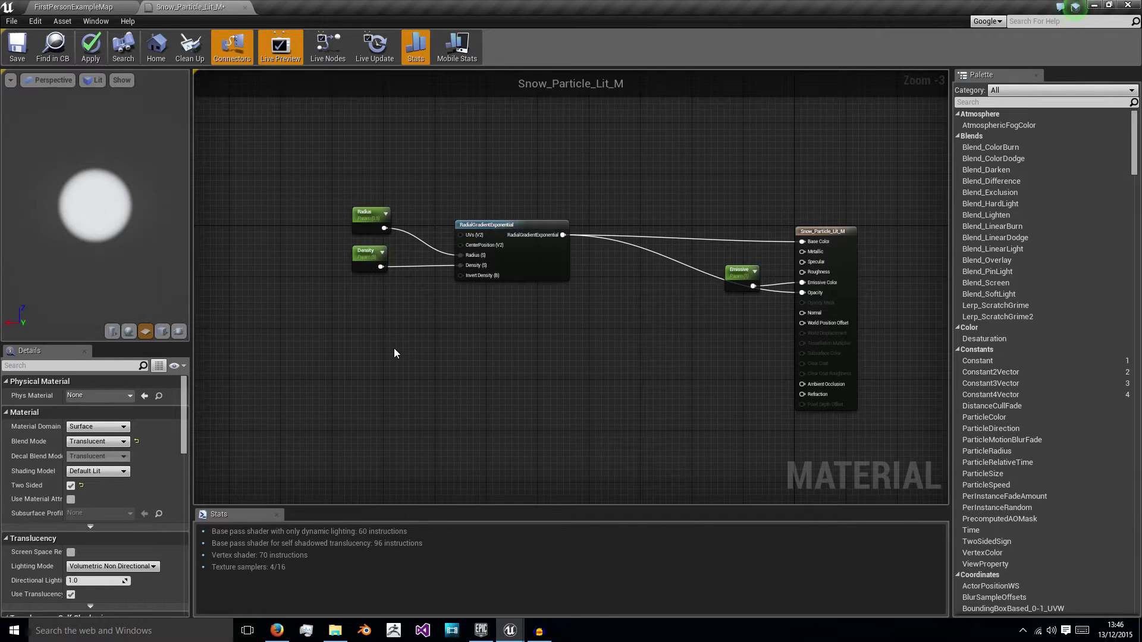
{"action": "right_click_drag", "start_coordinate": [394, 352], "coordinate": [241, 365]}
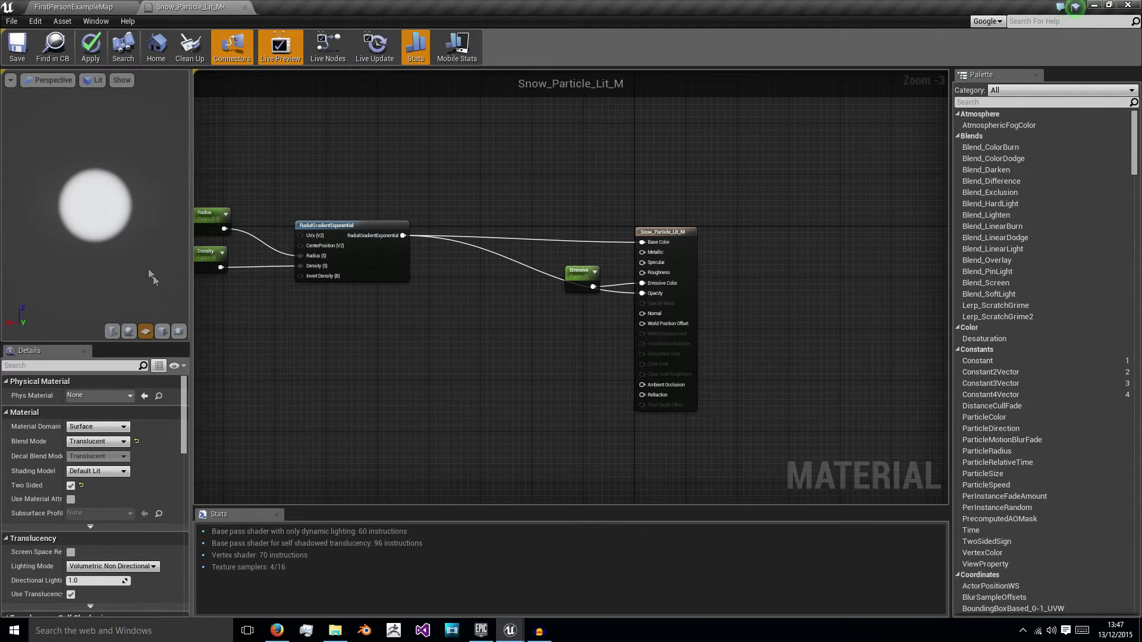
{"action": "left_click", "coordinate": [90, 48]}
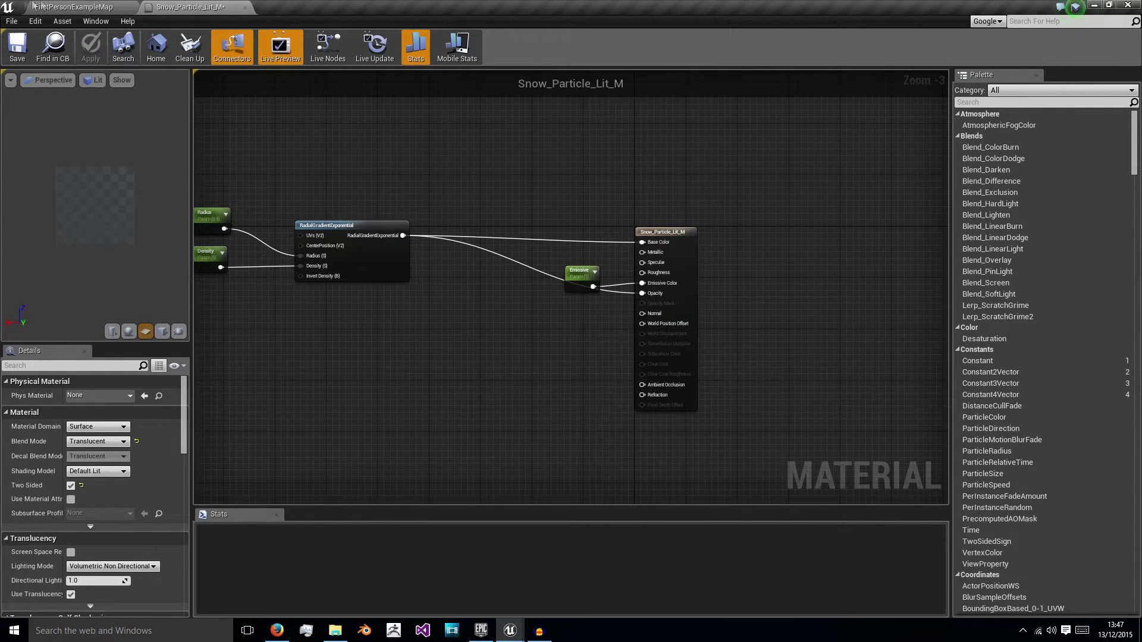
Duplicate the Snow_Particle_Lit_M material in the Blueprints folder and name the copy Snow_Particle_Unlit_M.
{"action": "left_click", "coordinate": [71, 7]}
{"action": "right_click", "coordinate": [189, 502]}
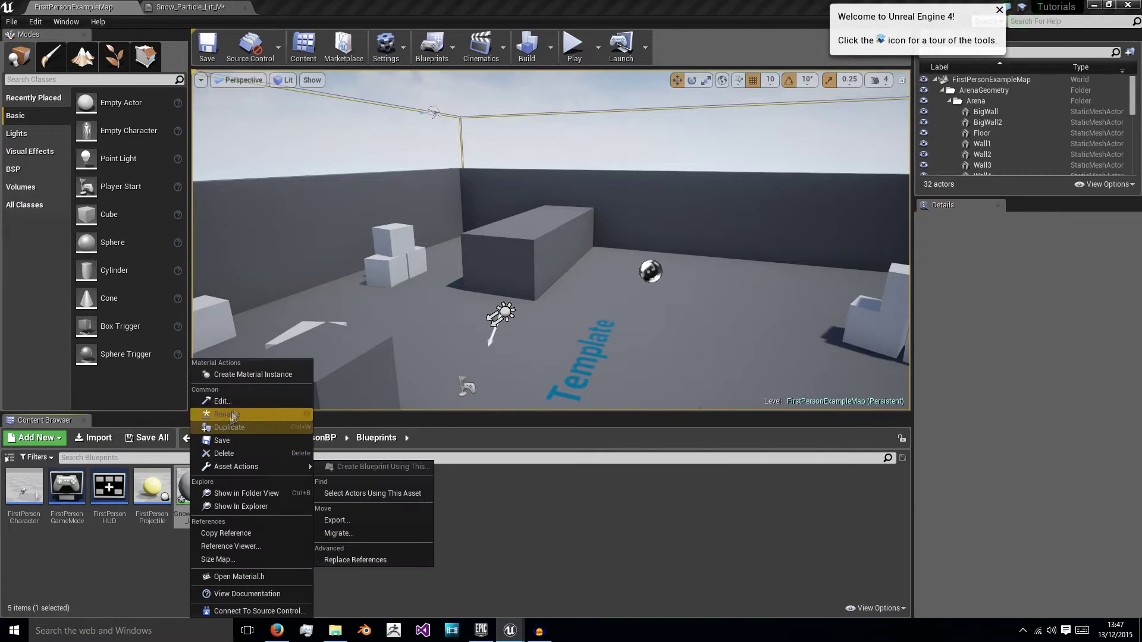
{"action": "left_click", "coordinate": [279, 427]}
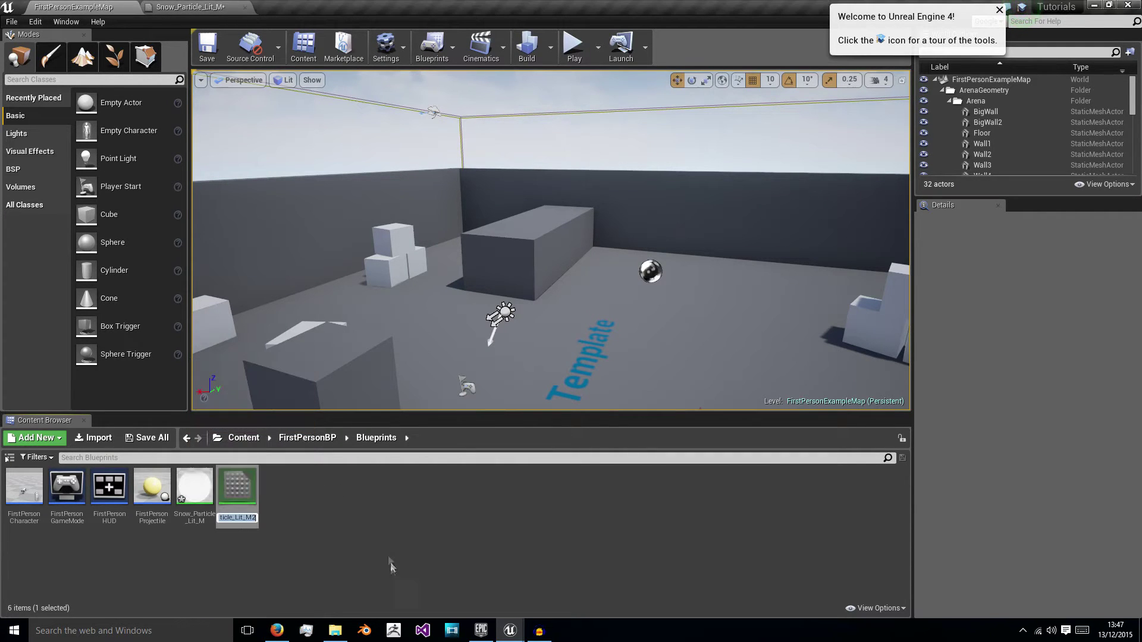
{"action": "left_click_drag", "start_coordinate": [255, 517], "coordinate": [239, 519]}
{"action": "type", "text": "Unlit_M"}
{"action": "key", "text": "Return"}
{"action": "right_click", "coordinate": [245, 499]}
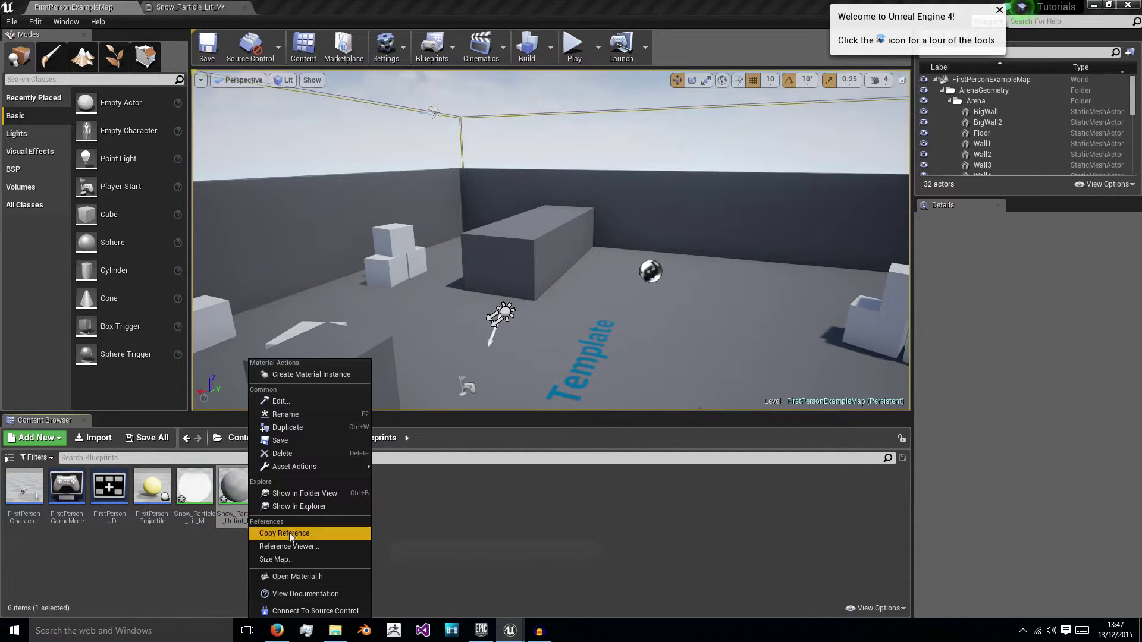
{"action": "left_click", "coordinate": [292, 415]}
{"action": "left_click", "coordinate": [250, 518]}
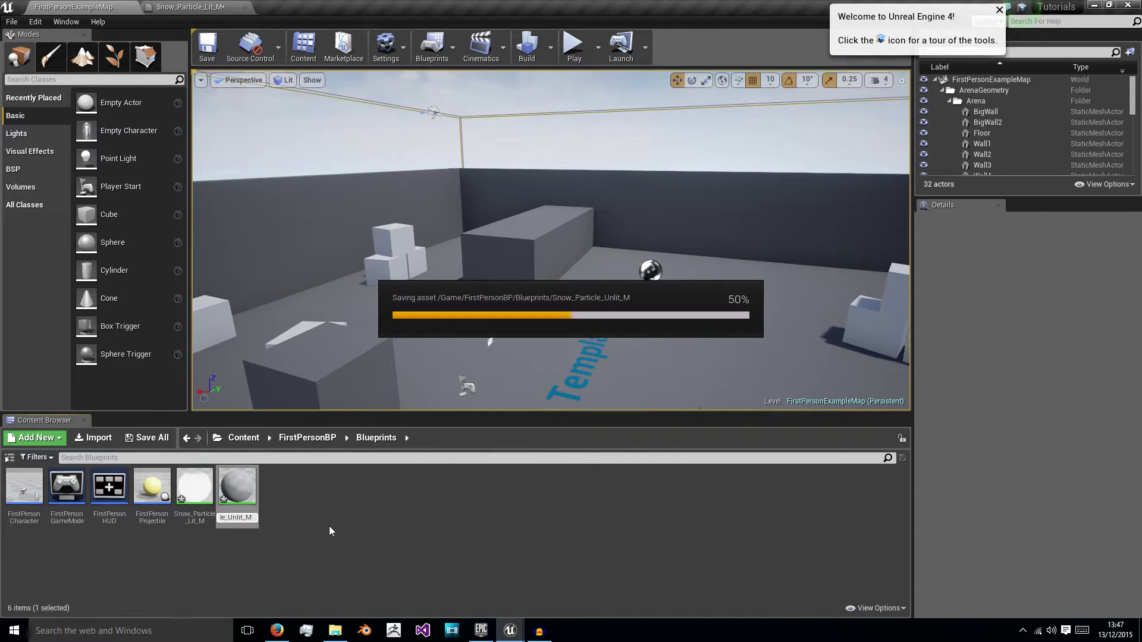
{"action": "left_click", "coordinate": [265, 509]}
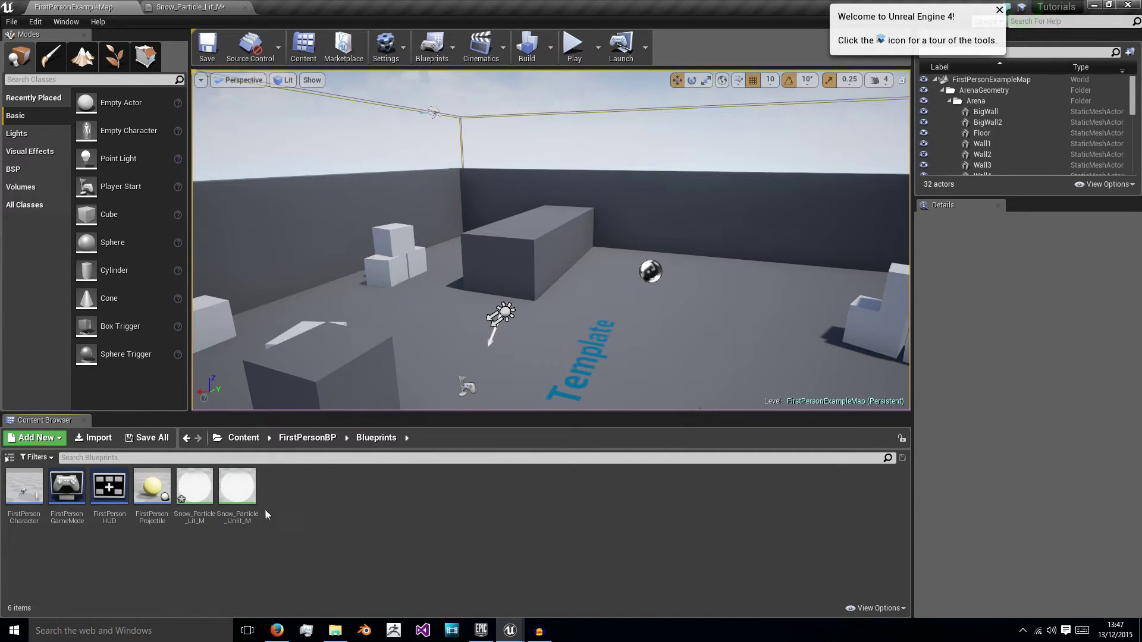
Open the Snow_Particle_Unlit_M material, set its shading model to Unlit, and apply the change.
{"action": "double_click", "coordinate": [238, 491]}
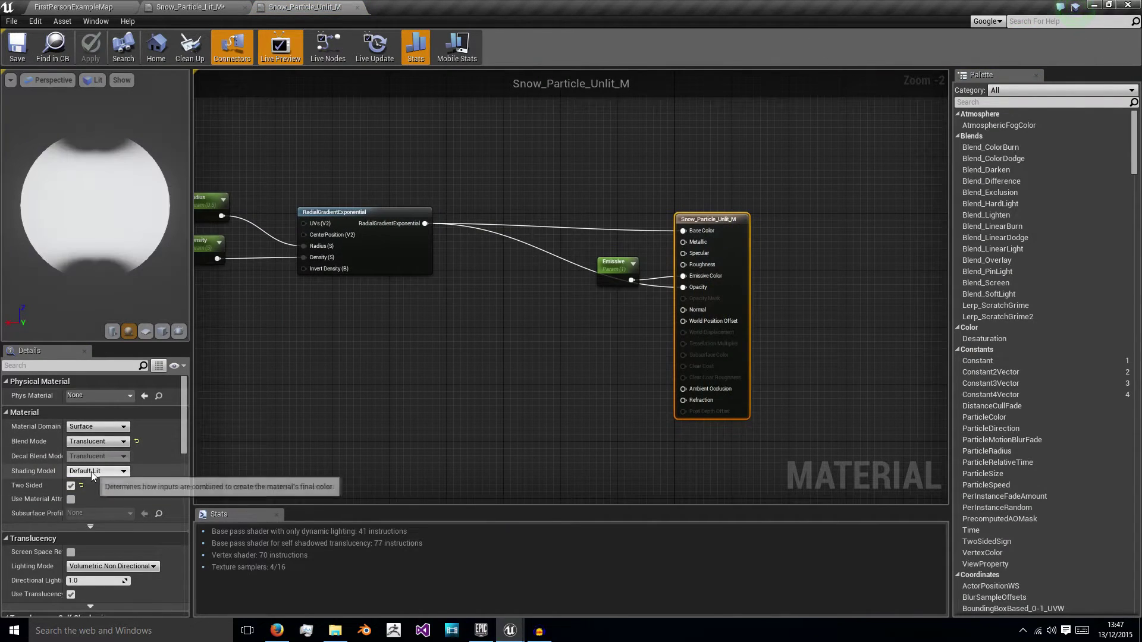
{"action": "left_click", "coordinate": [92, 471]}
{"action": "left_click", "coordinate": [95, 482]}
{"action": "left_click", "coordinate": [71, 485]}
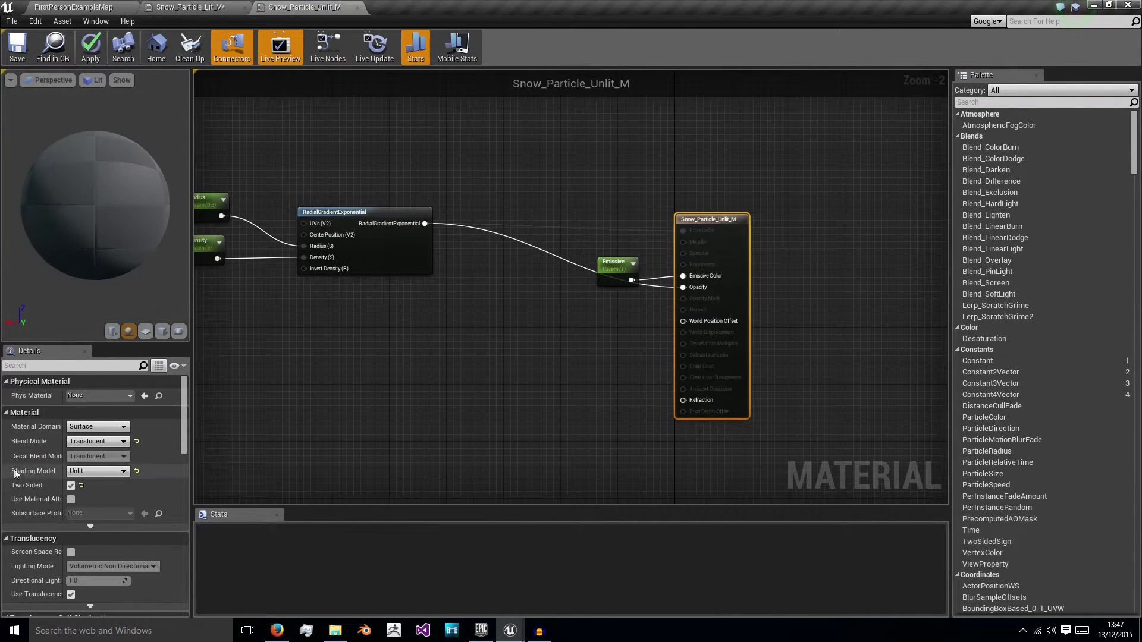
{"action": "left_click", "coordinate": [96, 54]}
Create a new material named Snow_Flake_Lit_M in the Blueprints folder and open it.
{"action": "left_click", "coordinate": [185, 7]}
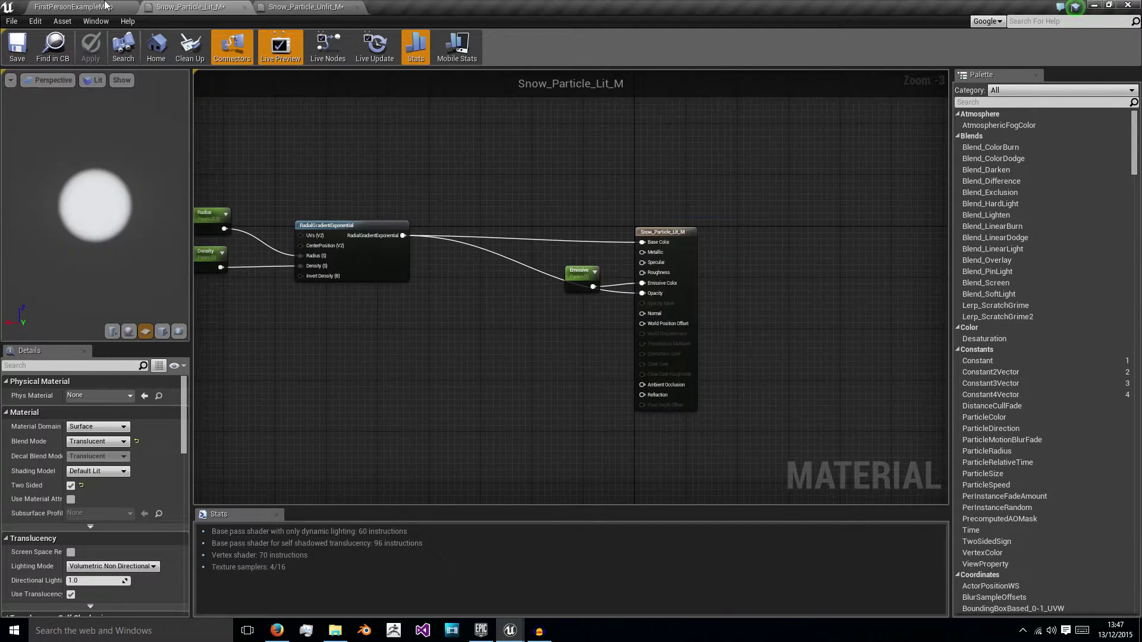
{"action": "left_click", "coordinate": [95, 7]}
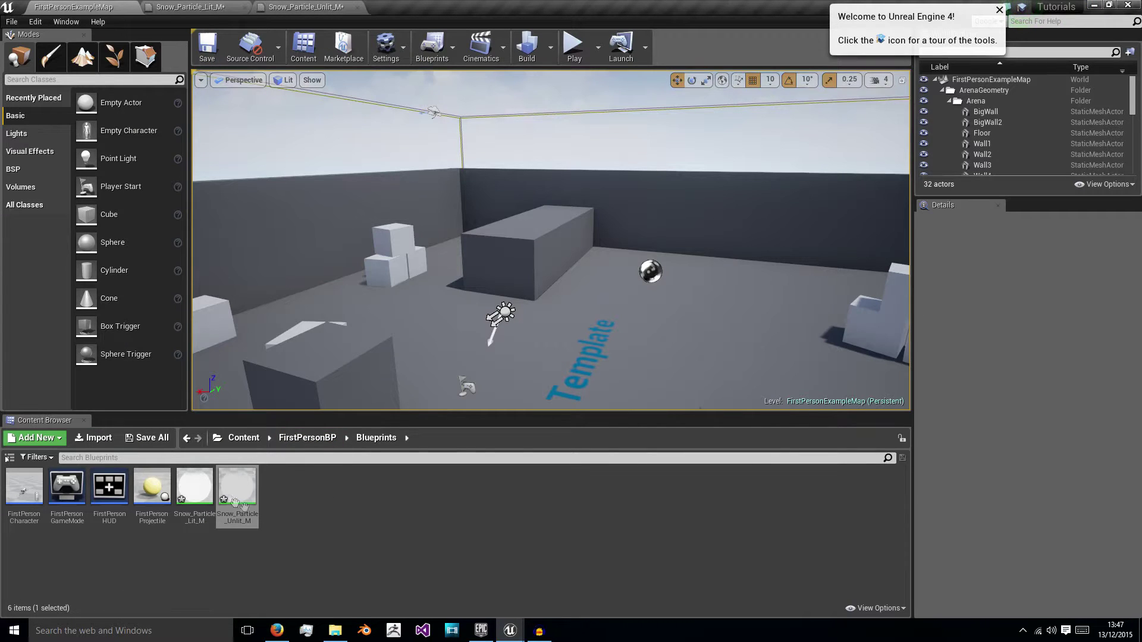
{"action": "left_click", "coordinate": [290, 505]}
{"action": "left_click", "coordinate": [256, 495]}
{"action": "left_click", "coordinate": [348, 499]}
{"action": "right_click", "coordinate": [292, 489]}
{"action": "left_click", "coordinate": [339, 439]}
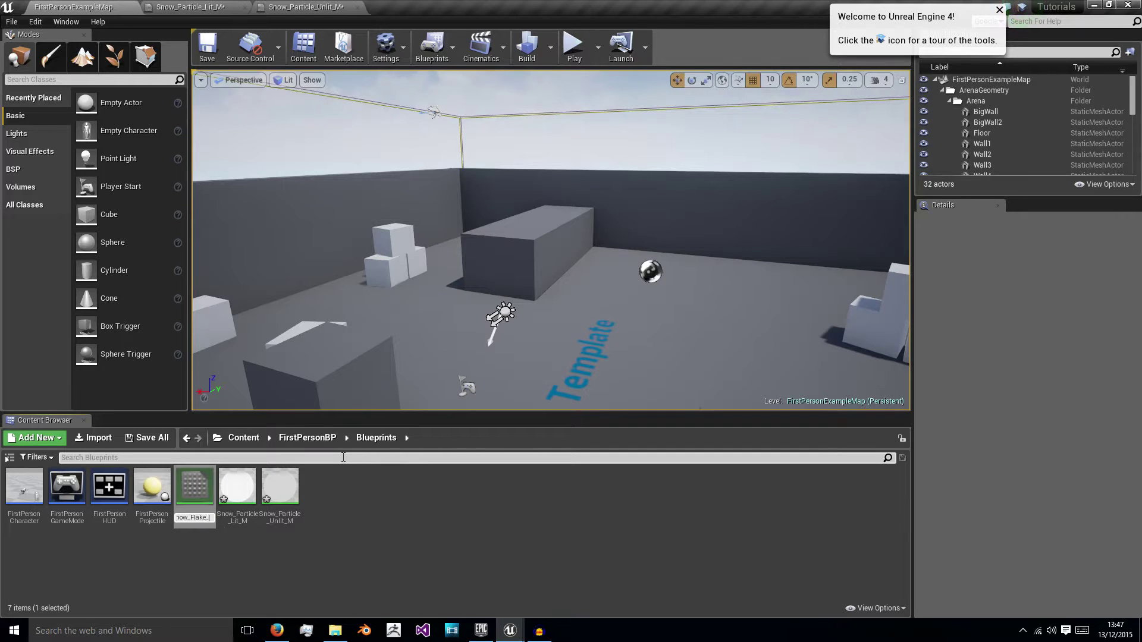
{"action": "key", "text": "Return"}
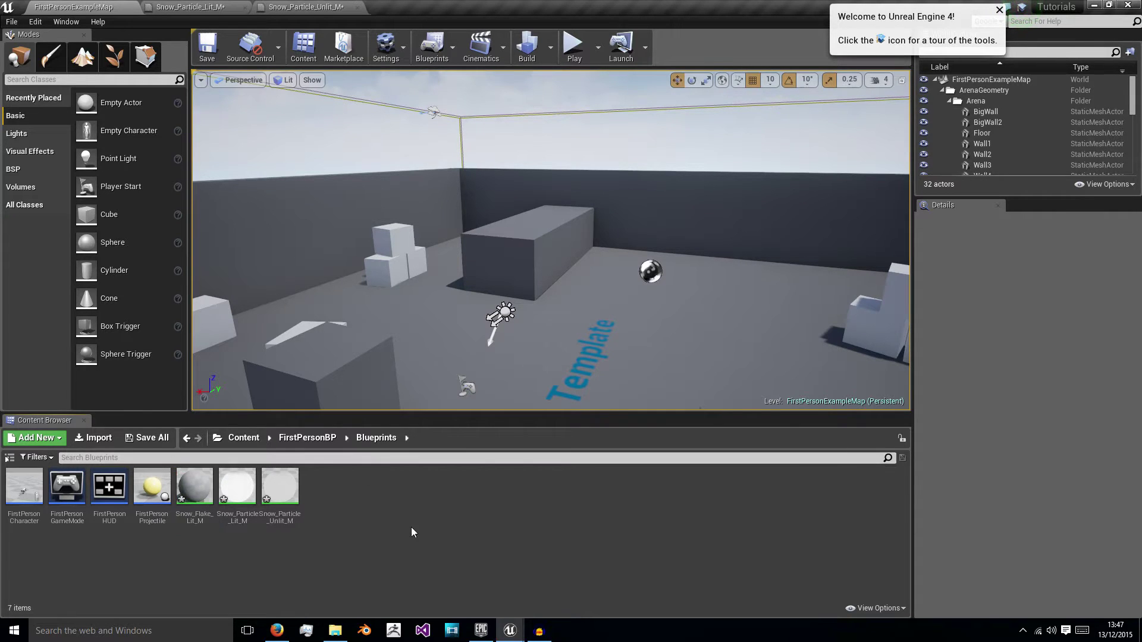
{"action": "double_click", "coordinate": [194, 486]}
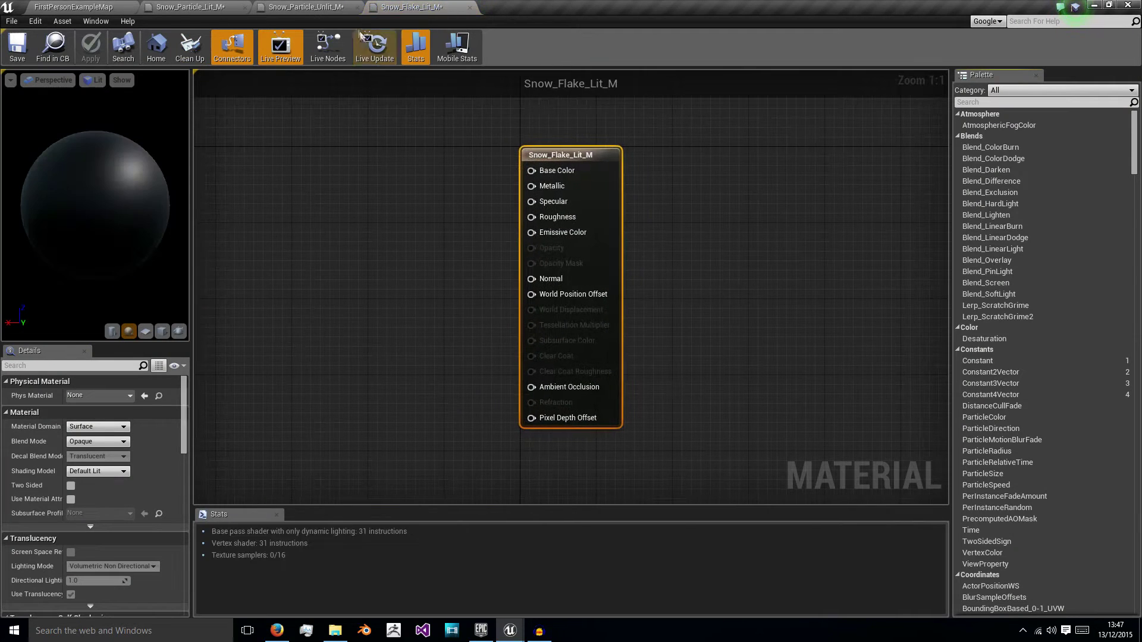
Import the snowflake PNG image from the Desktop folder into the project's Blueprints folder.
{"action": "left_click", "coordinate": [83, 6]}
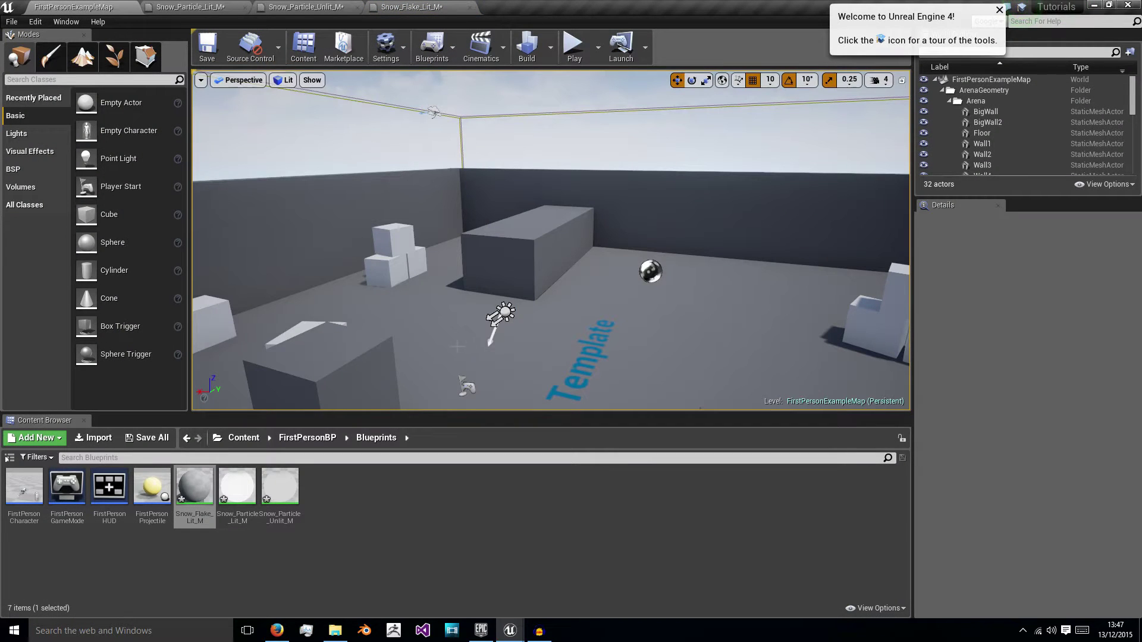
{"action": "left_click", "coordinate": [335, 630]}
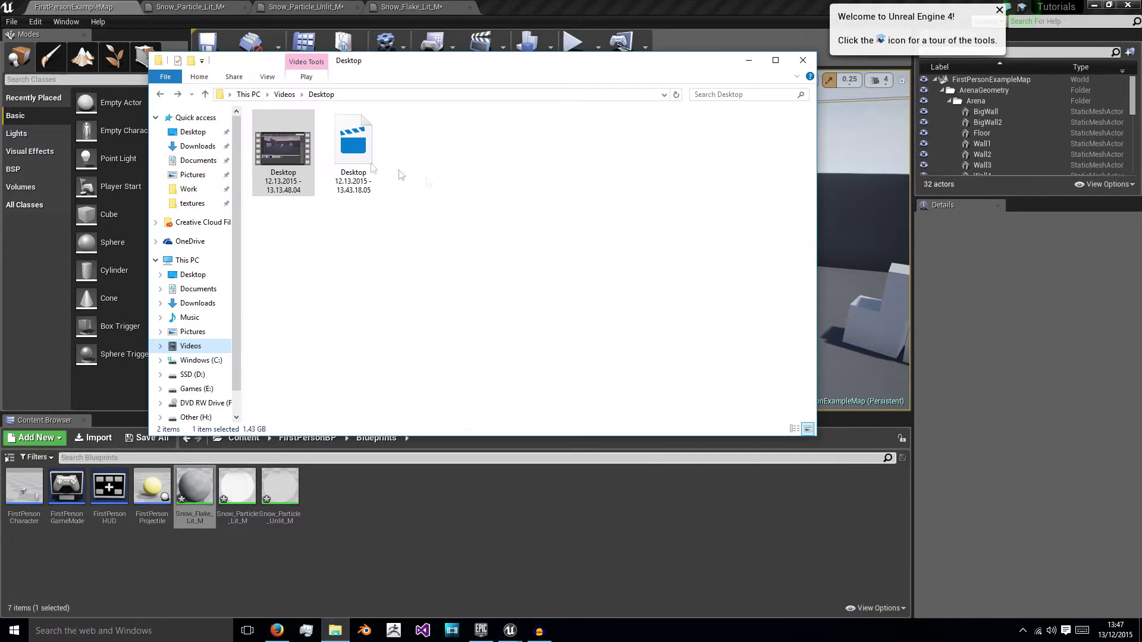
{"action": "left_click", "coordinate": [194, 132]}
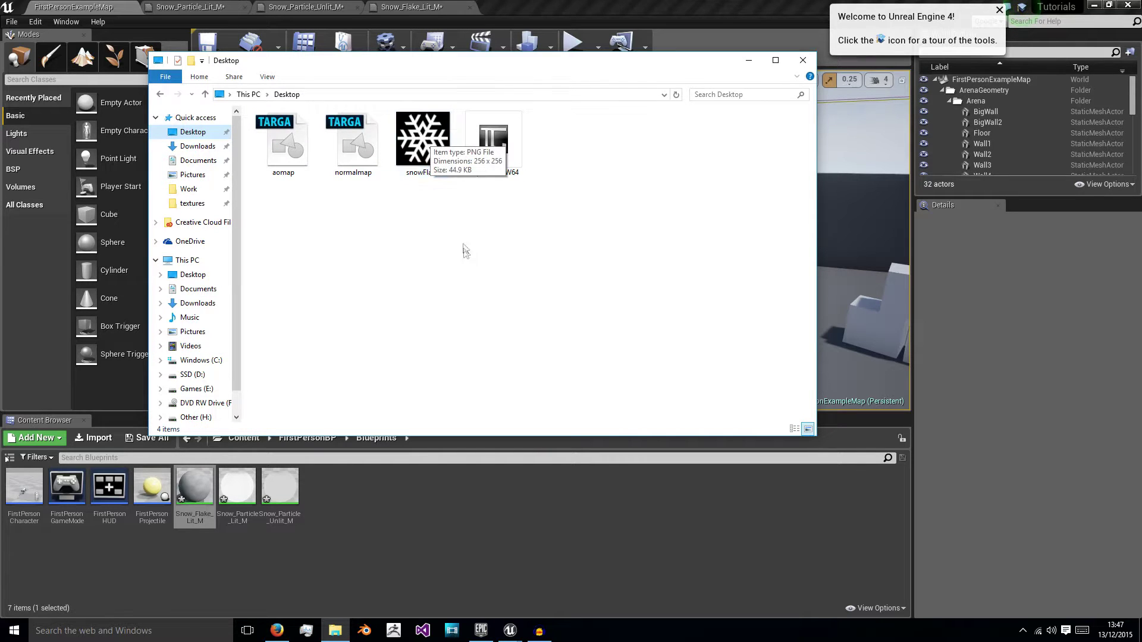
{"action": "left_click", "coordinate": [421, 170]}
{"action": "left_click_drag", "start_coordinate": [403, 136], "coordinate": [441, 470]}
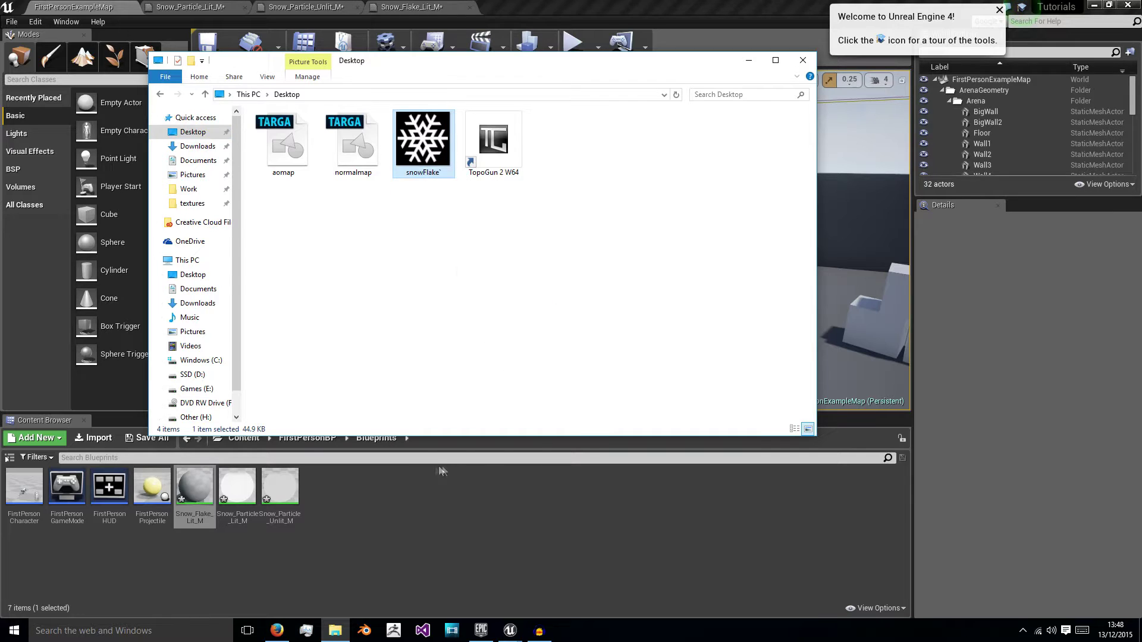
{"action": "left_click_drag", "start_coordinate": [381, 510], "coordinate": [381, 511]}
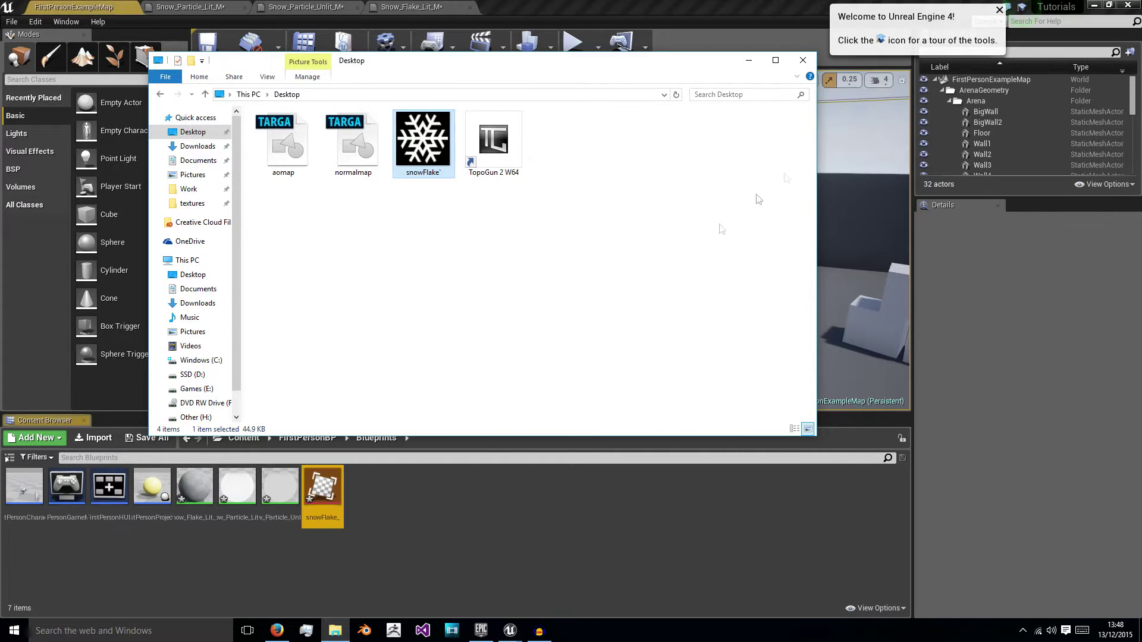
{"action": "left_click", "coordinate": [749, 60]}
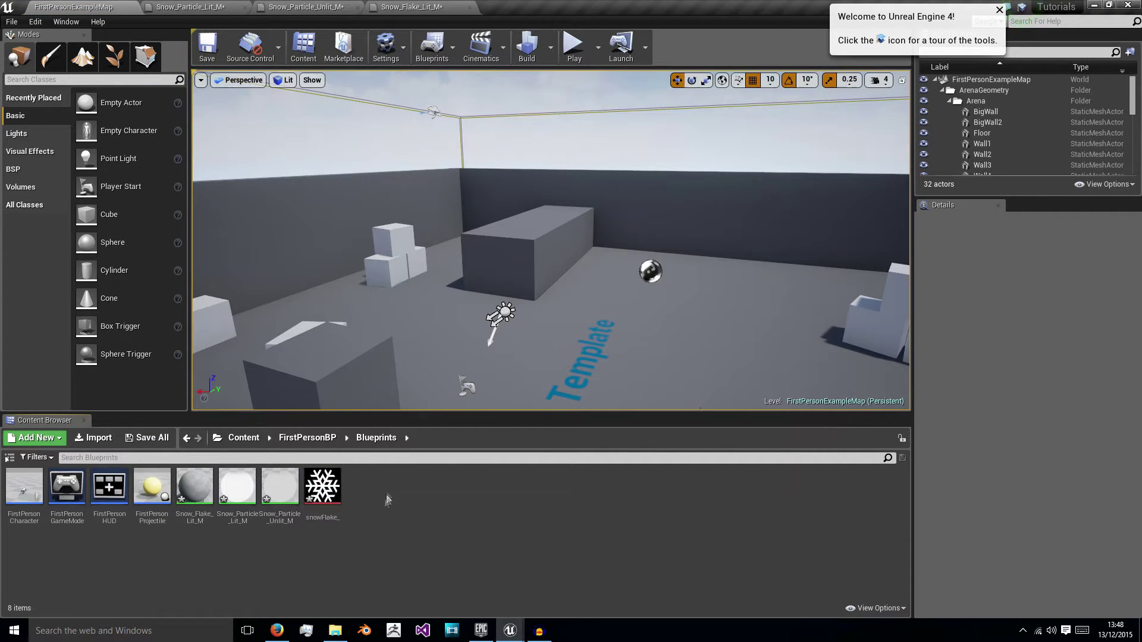
Add a Texture Sample node to the Snow_Flake_Lit_M material and assign the snowFlake_ texture to it.
{"action": "left_click", "coordinate": [194, 488]}
{"action": "double_click", "coordinate": [195, 488]}
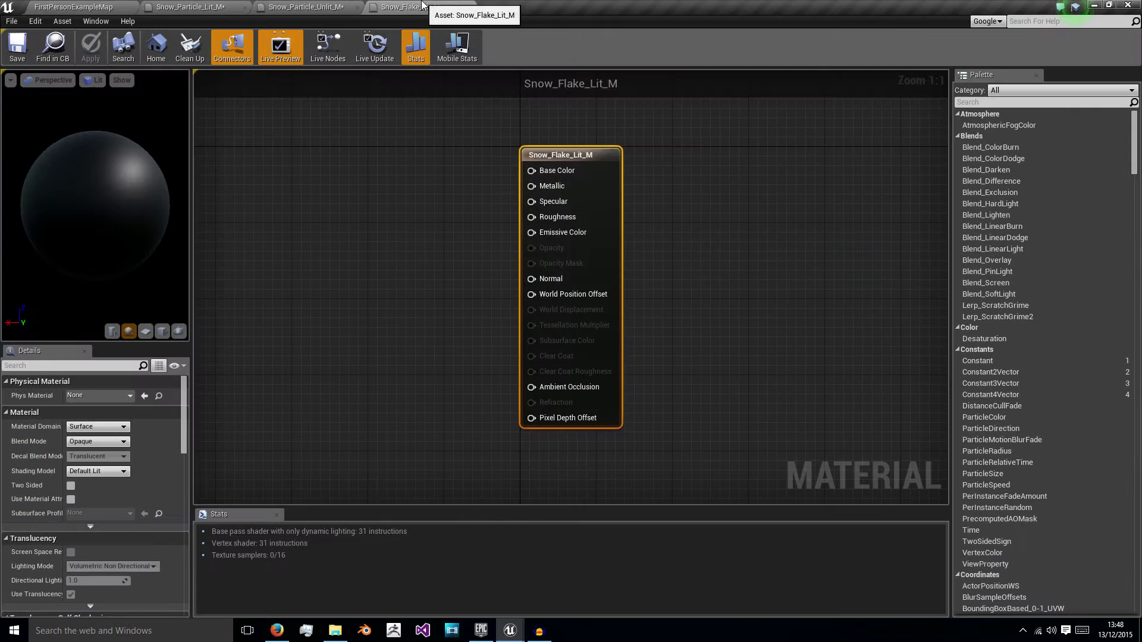
{"action": "right_click", "coordinate": [449, 256]}
{"action": "type", "text": "ter"}
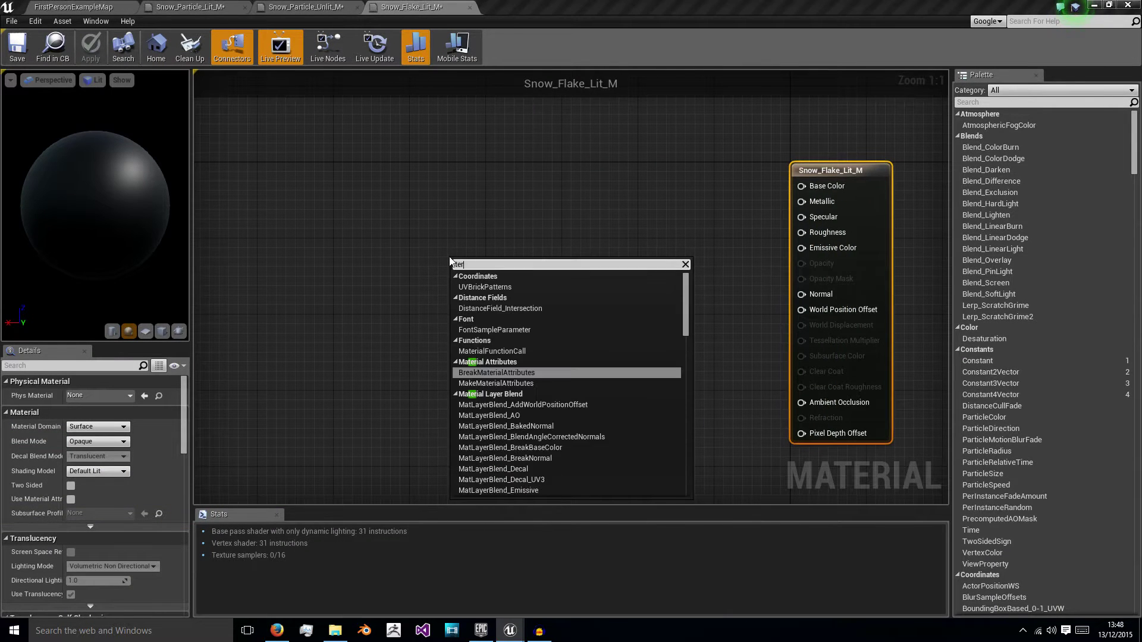
{"action": "type", "text": "xt"}
{"action": "key", "text": "BackSpace"}
{"action": "key", "text": "BackSpace"}
{"action": "key", "text": "BackSpace"}
{"action": "type", "text": "xt"}
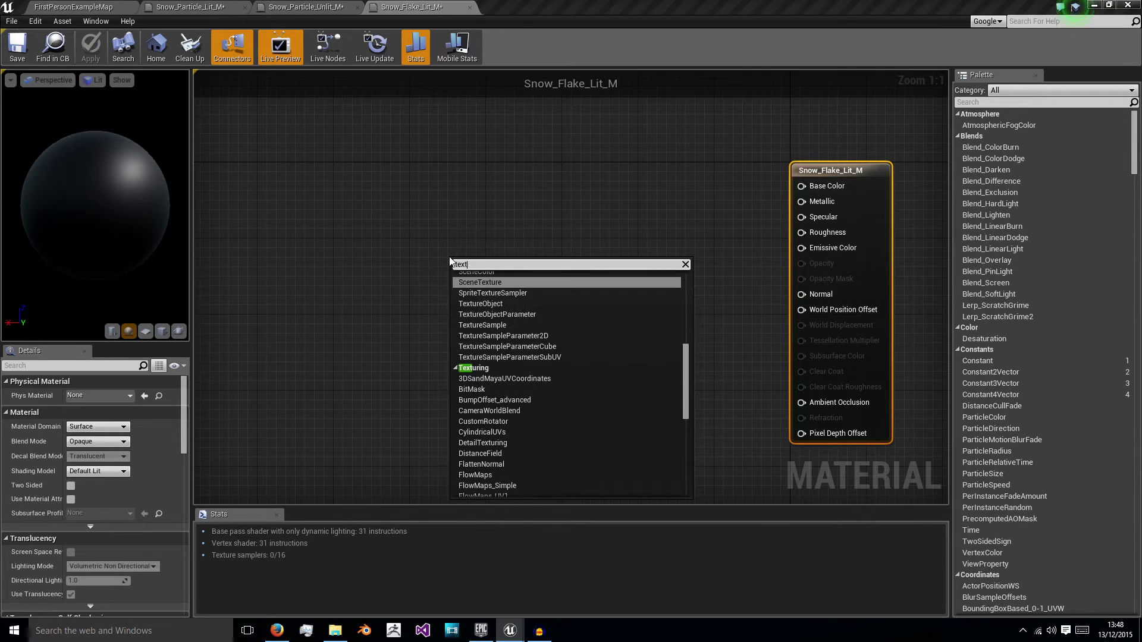
{"action": "left_click", "coordinate": [482, 325]}
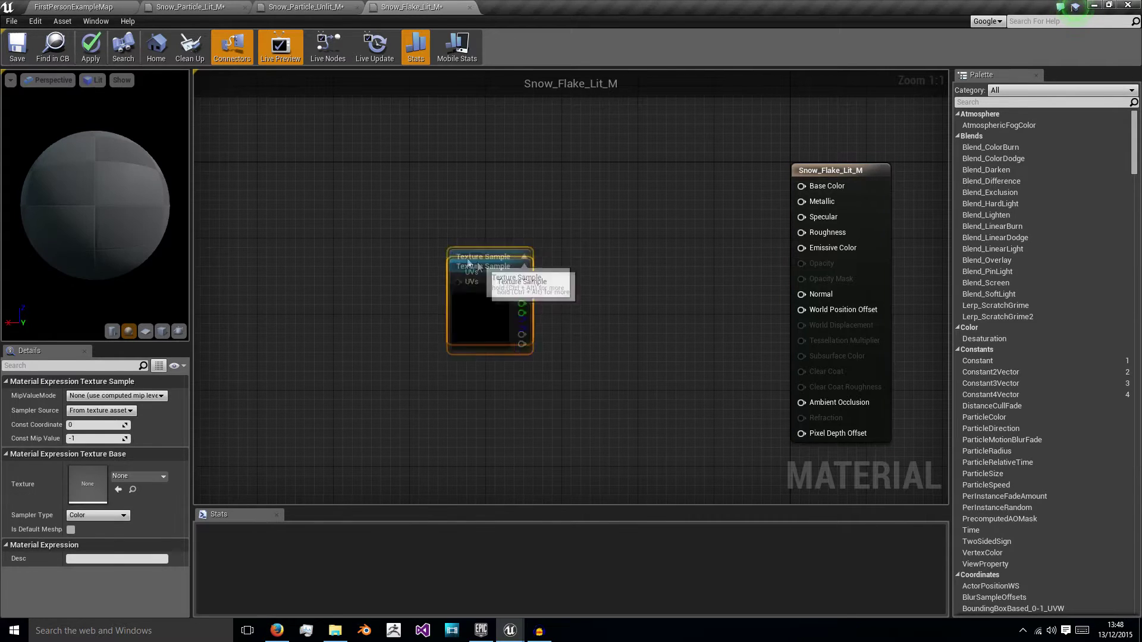
{"action": "left_click_drag", "start_coordinate": [478, 262], "coordinate": [333, 241]}
{"action": "left_click", "coordinate": [142, 476]}
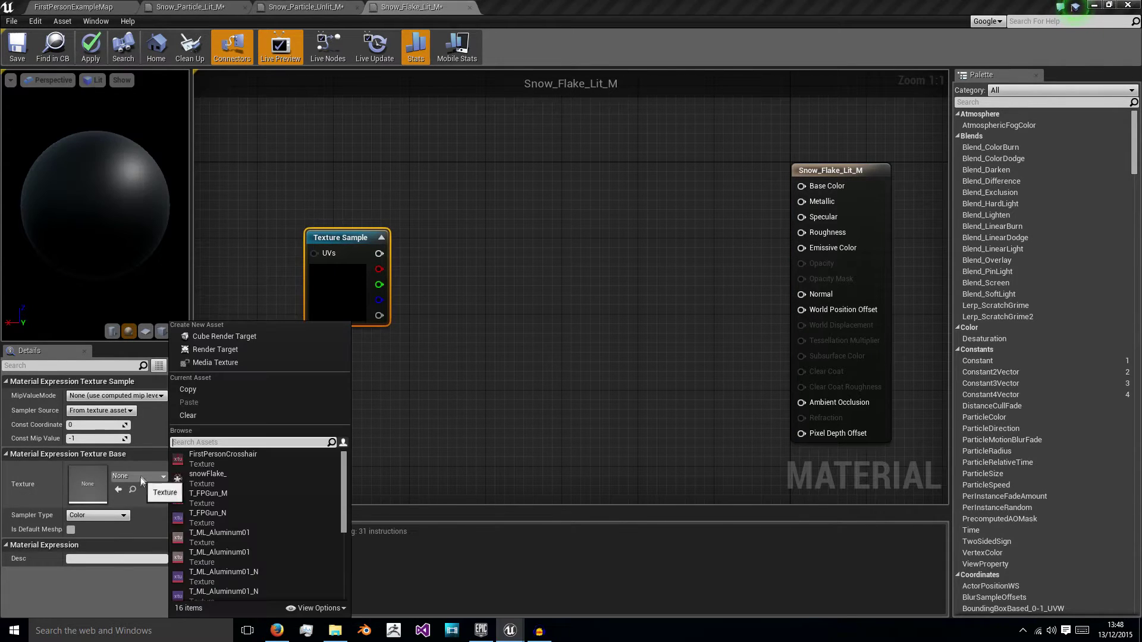
{"action": "left_click", "coordinate": [218, 476]}
Set the Snow_Flake_Lit_M material's blend mode to Translucent and make it two-sided.
{"action": "right_click_drag", "start_coordinate": [509, 367], "coordinate": [613, 431]}
{"action": "left_click", "coordinate": [613, 432]}
{"action": "left_click", "coordinate": [124, 441]}
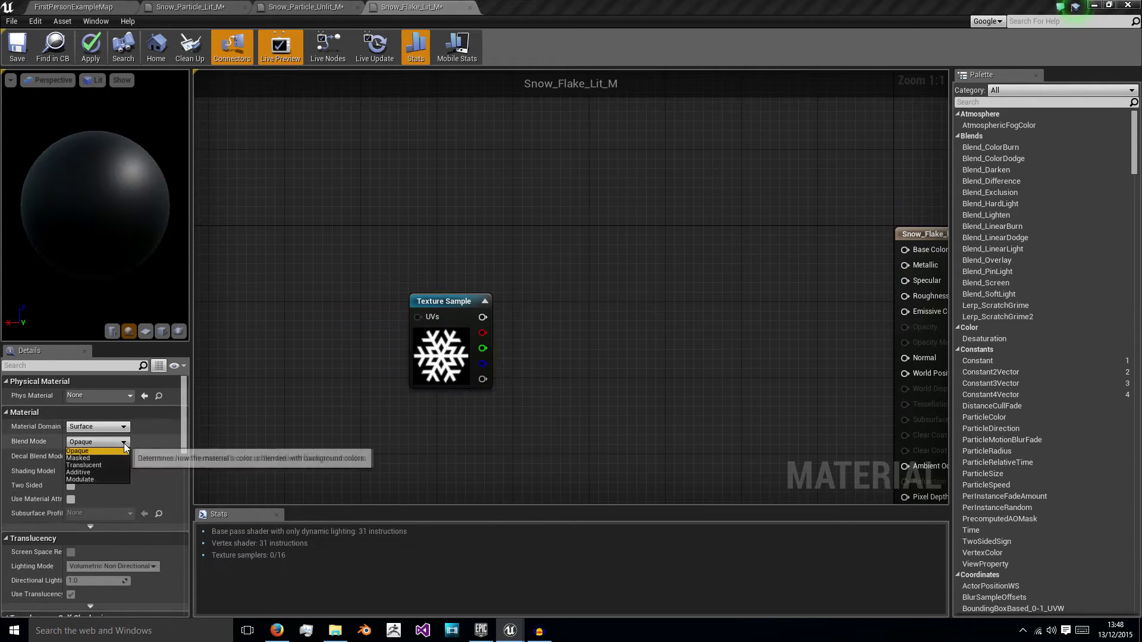
{"action": "left_click", "coordinate": [91, 465]}
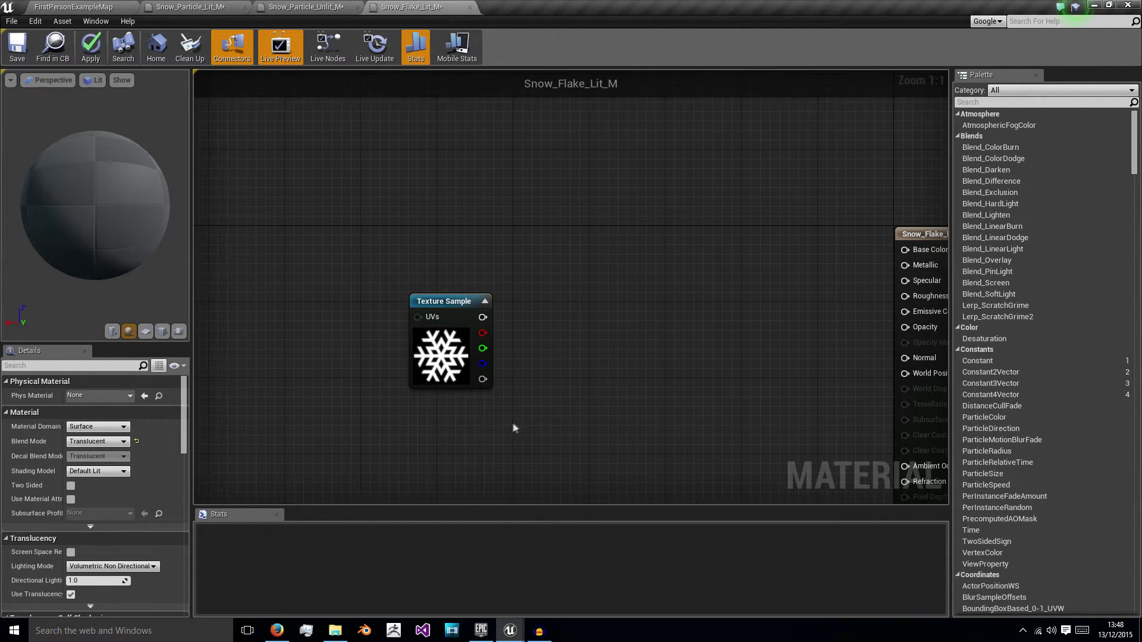
{"action": "right_click_drag", "start_coordinate": [515, 428], "coordinate": [391, 437]}
{"action": "left_click", "coordinate": [71, 485]}
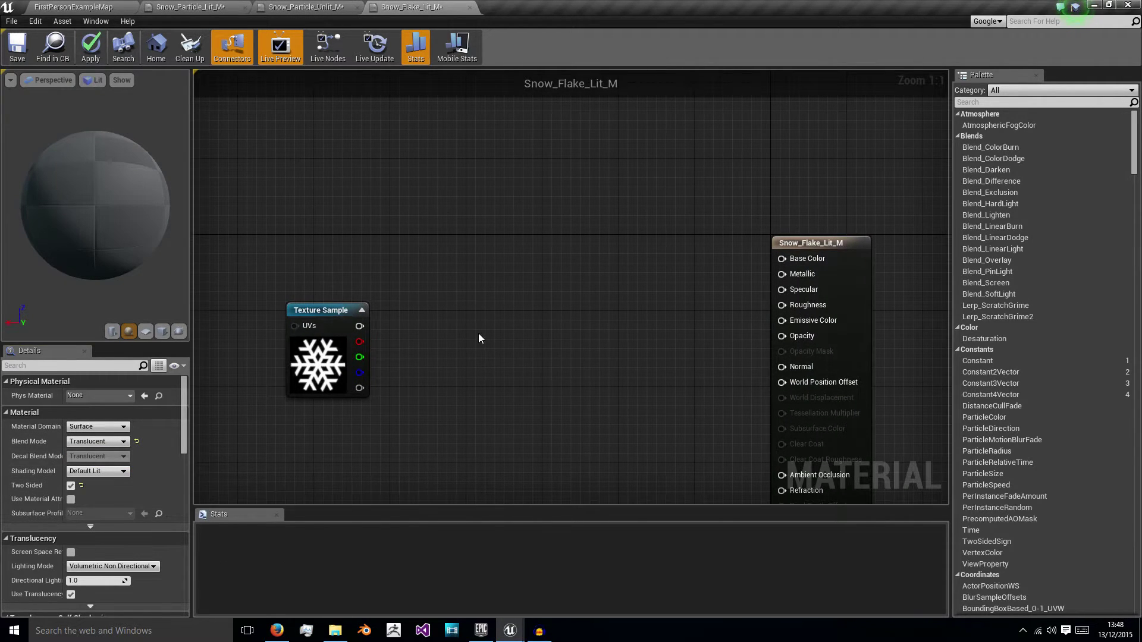
Move the snowflake Texture Sample node farther away from the main material node.
{"action": "scroll", "coordinate": [541, 291], "scroll_direction": "down", "scroll_amount": 2}
{"action": "right_click_drag", "start_coordinate": [640, 313], "coordinate": [654, 308]}
{"action": "left_click_drag", "start_coordinate": [541, 284], "coordinate": [456, 256]}
{"action": "right_click_drag", "start_coordinate": [683, 288], "coordinate": [605, 340]}
Add a scalar parameter named Emission with a default value of 1 and connect it to the material's Emissive Color.
{"action": "left_click", "coordinate": [655, 282]}
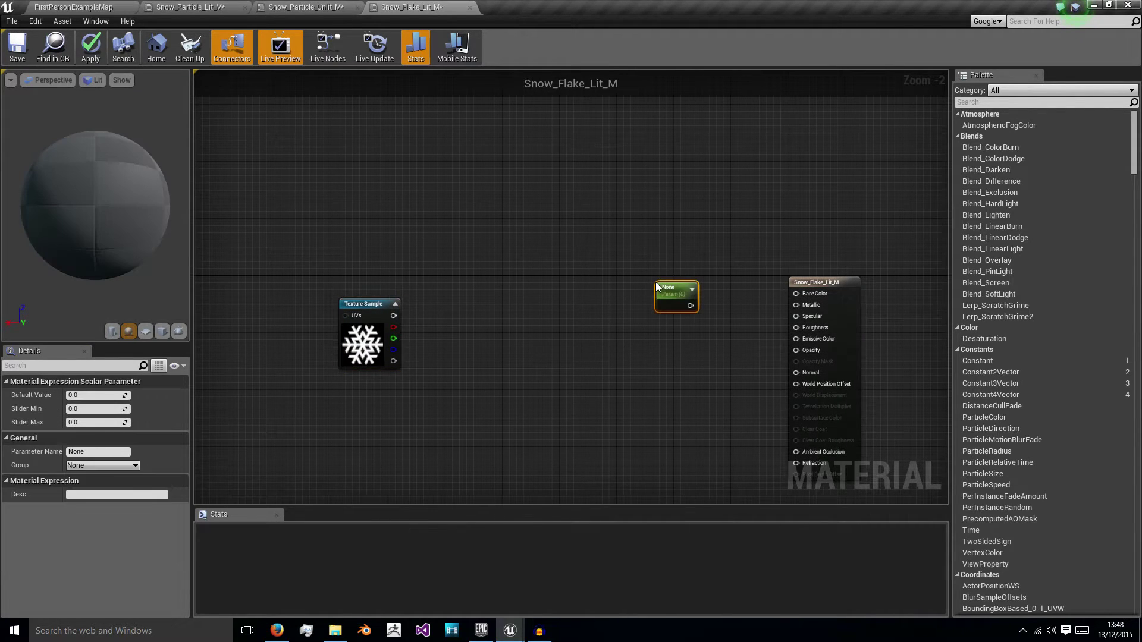
{"action": "left_click", "coordinate": [109, 449]}
{"action": "type", "text": "E"}
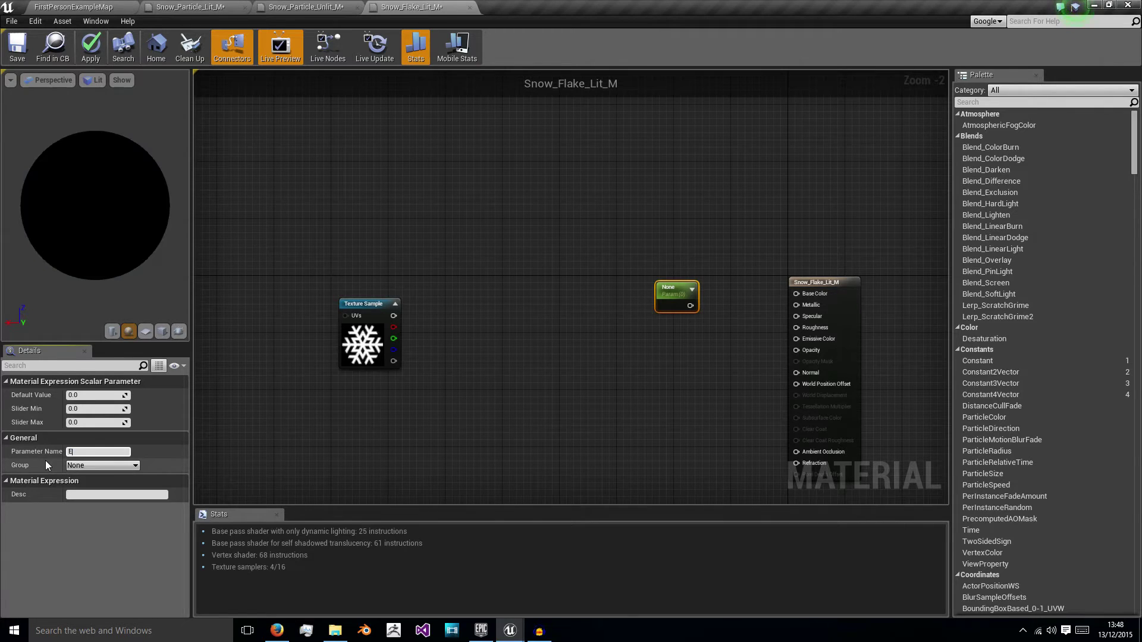
{"action": "type", "text": "mission"}
{"action": "key", "text": "Return"}
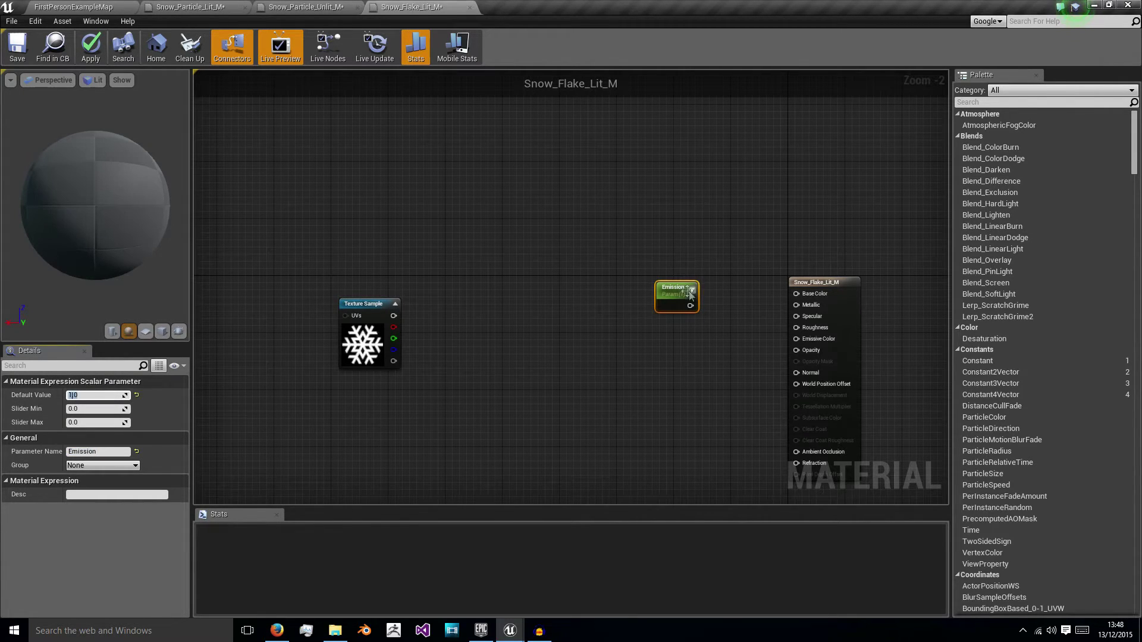
{"action": "left_click_drag", "start_coordinate": [690, 293], "coordinate": [709, 316]}
{"action": "left_click_drag", "start_coordinate": [813, 339], "coordinate": [813, 338]}
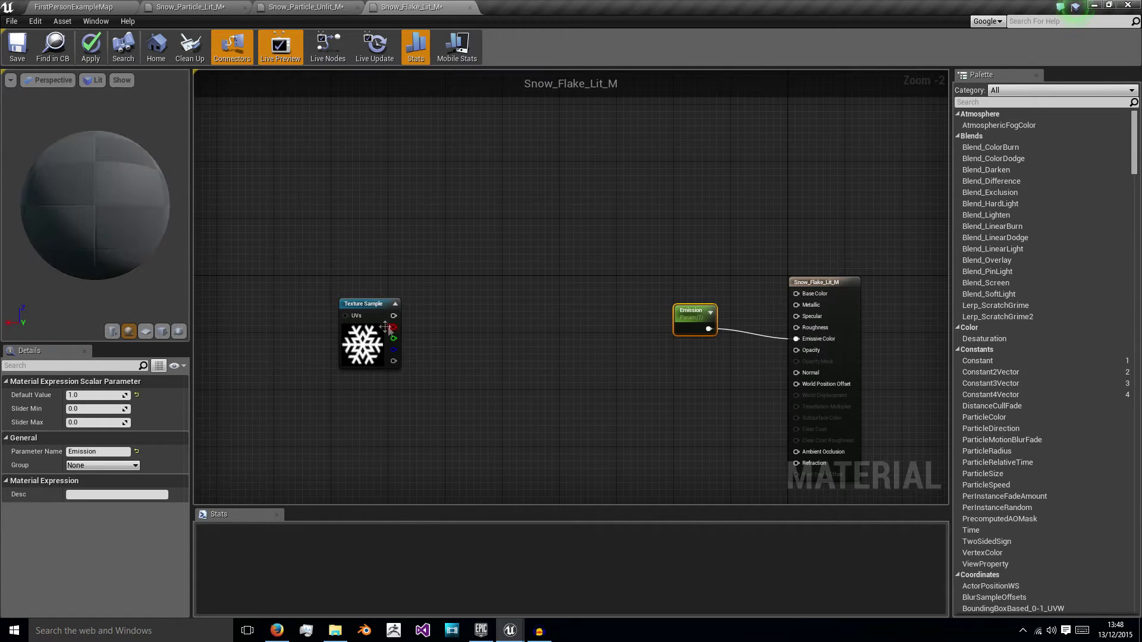
Connect the snowflake Texture Sample's color output to Base Color and Opacity in Snow_Flake_Lit_M and apply the material.
{"action": "left_click_drag", "start_coordinate": [357, 324], "coordinate": [797, 294]}
{"action": "left_click_drag", "start_coordinate": [529, 293], "coordinate": [797, 350]}
{"action": "left_click", "coordinate": [90, 48]}
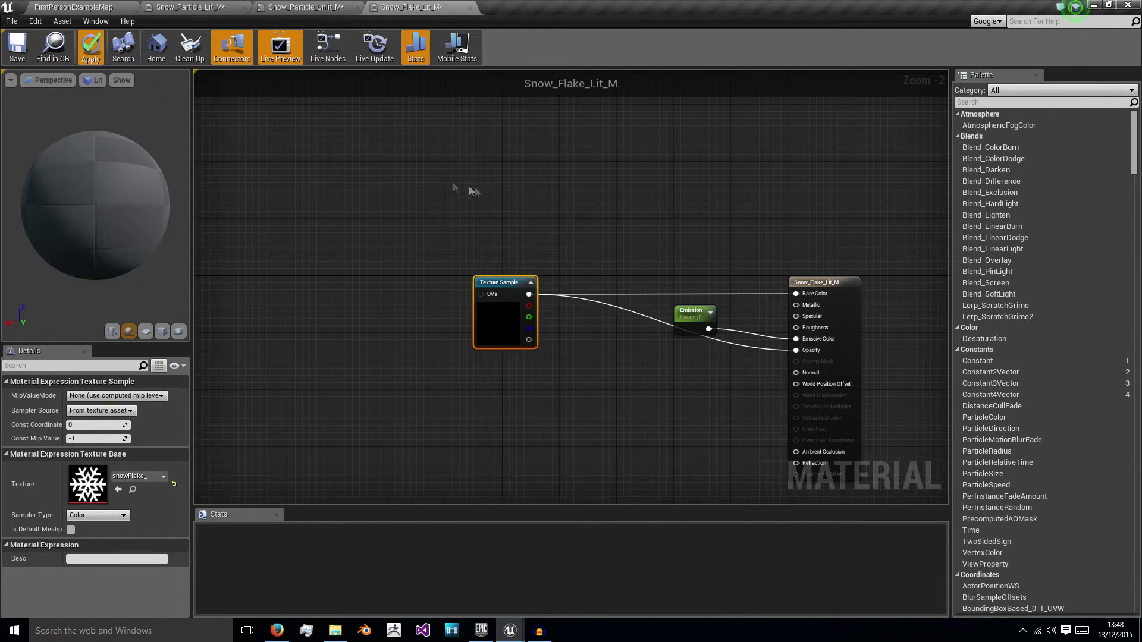
{"action": "right_click_drag", "start_coordinate": [464, 186], "coordinate": [365, 107]}
{"action": "scroll", "coordinate": [386, 149], "scroll_direction": "up", "scroll_amount": 2}
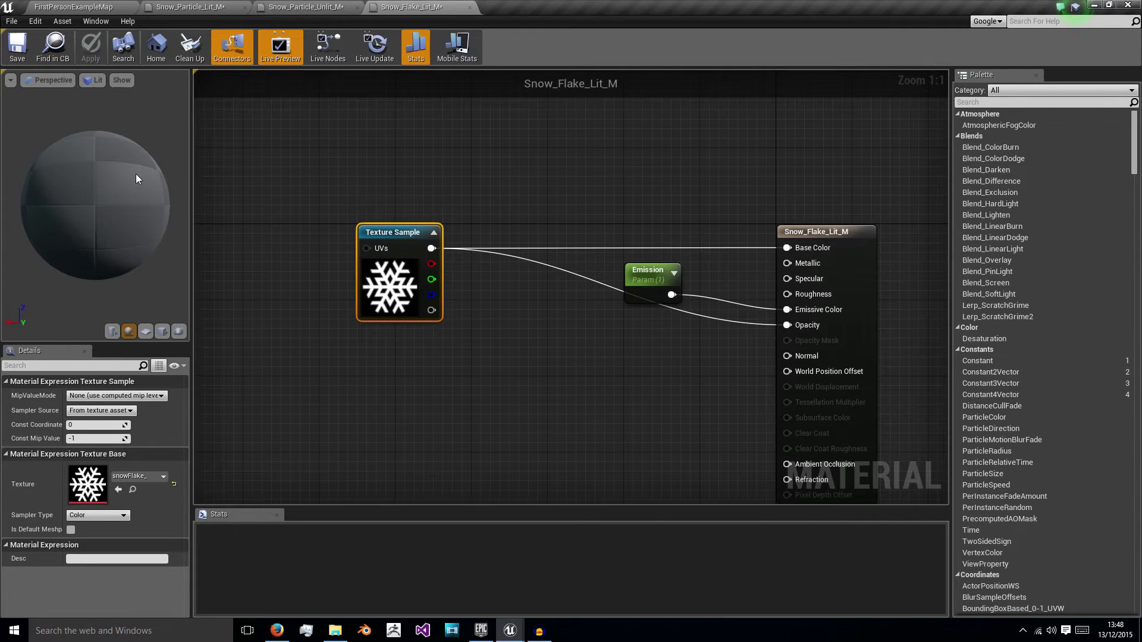
Inspect the snowflake material on the preview sphere and switch the preview mesh to a plane.
{"action": "left_click_drag", "start_coordinate": [120, 132], "coordinate": [173, 134]}
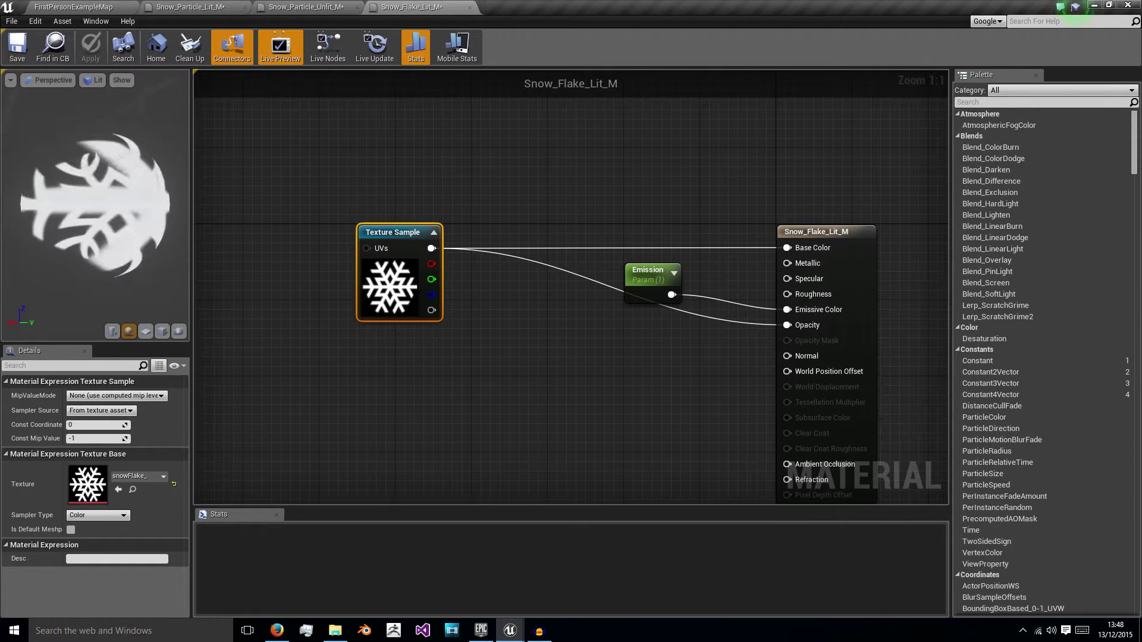
{"action": "left_click_drag", "start_coordinate": [125, 190], "coordinate": [104, 219]}
{"action": "left_click", "coordinate": [145, 331]}
Duplicate the Snow_Flake_Lit_M material in the Blueprints folder and name the copy Snow_Flake_Unlit_M.
{"action": "left_click", "coordinate": [85, 5]}
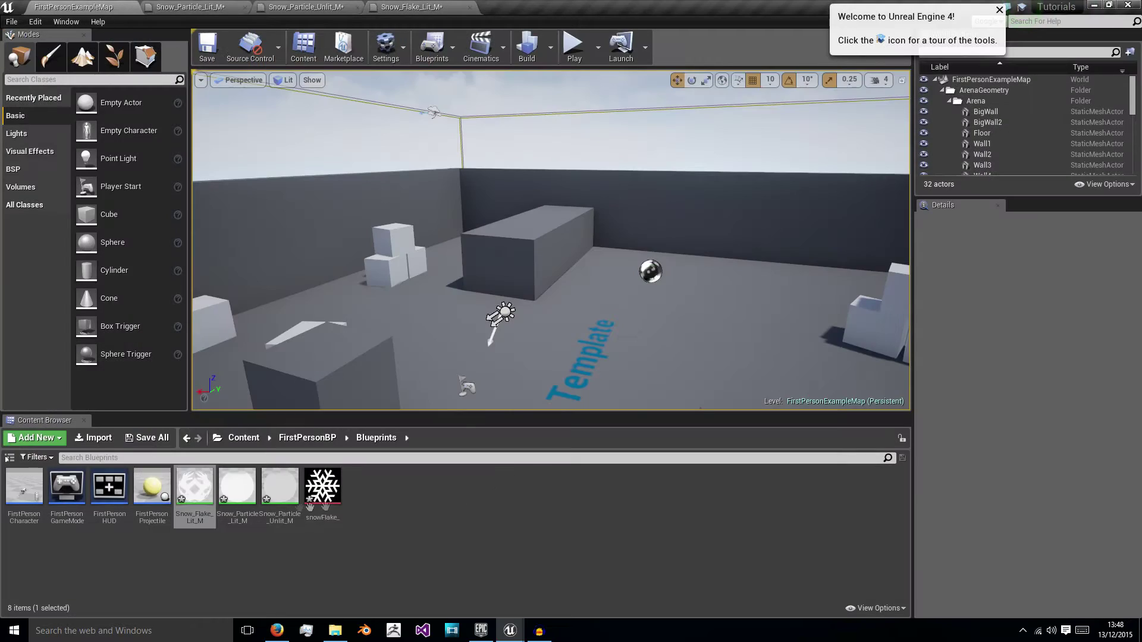
{"action": "right_click", "coordinate": [201, 494]}
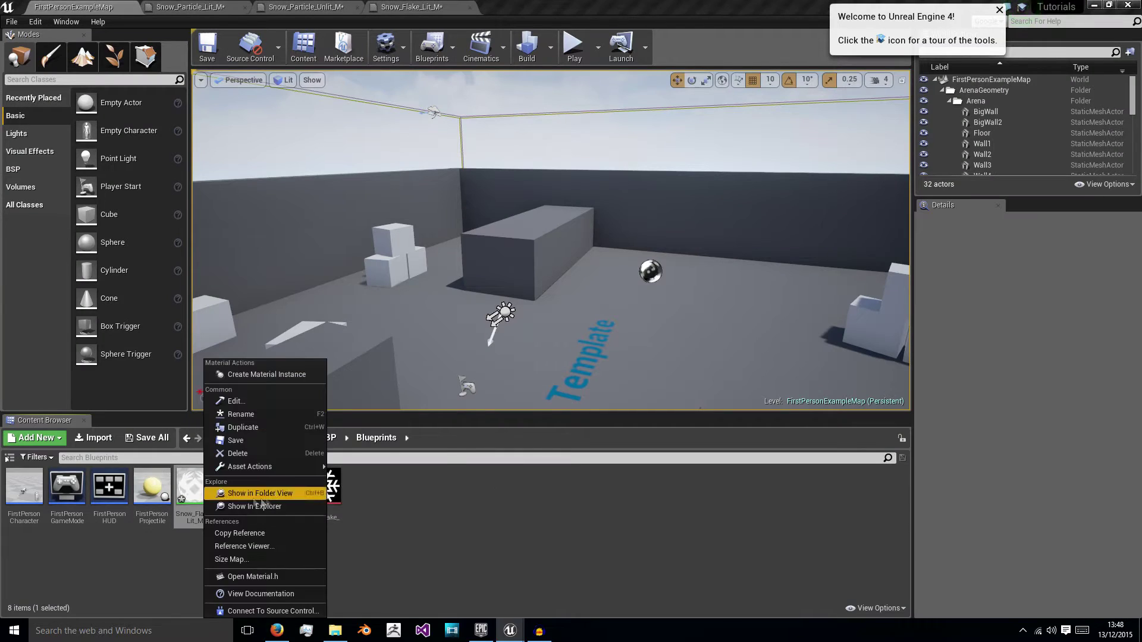
{"action": "left_click", "coordinate": [249, 426]}
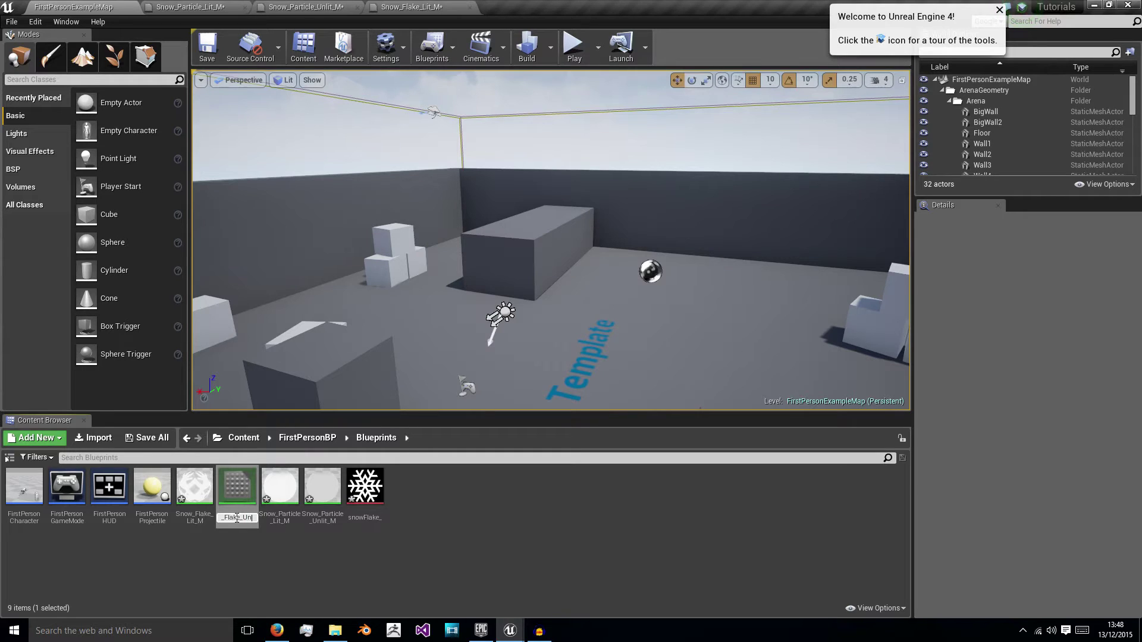
{"action": "type", "text": "M"}
{"action": "key", "text": "Return"}
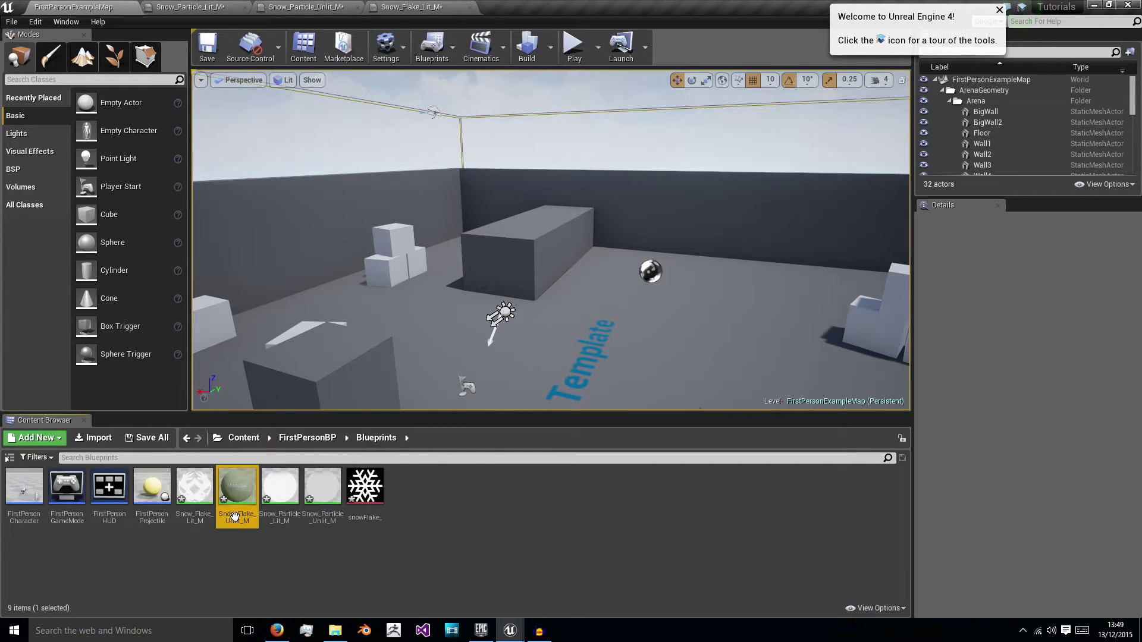
Open the Snow_Flake_Unlit_M material and set its shading model to Unlit.
{"action": "double_click", "coordinate": [235, 516]}
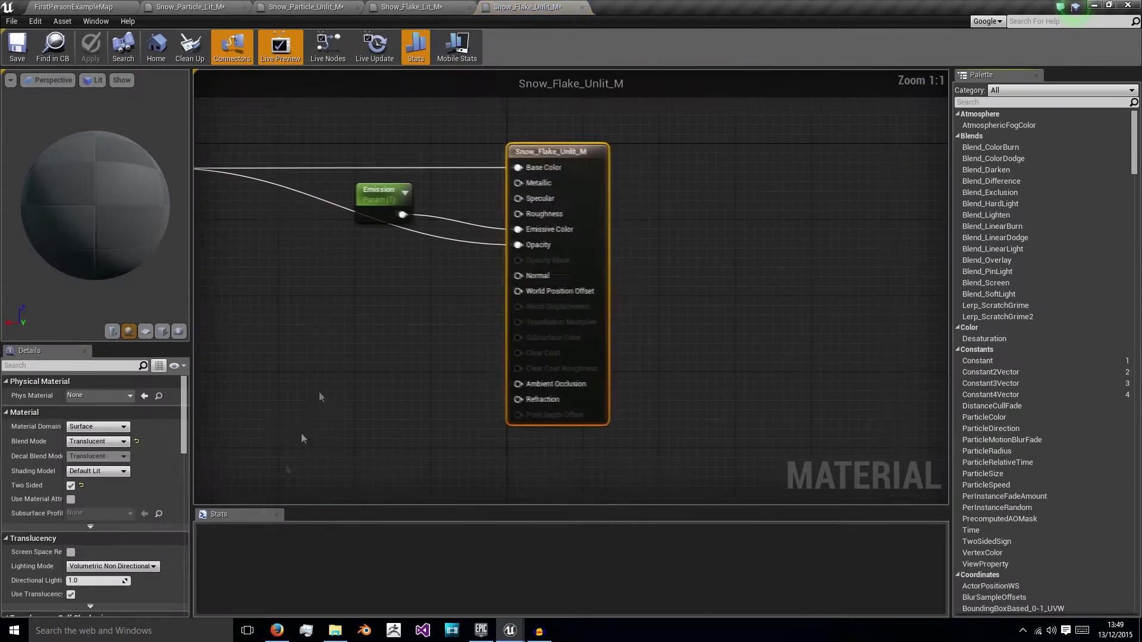
{"action": "left_click", "coordinate": [107, 472]}
{"action": "left_click", "coordinate": [105, 480]}
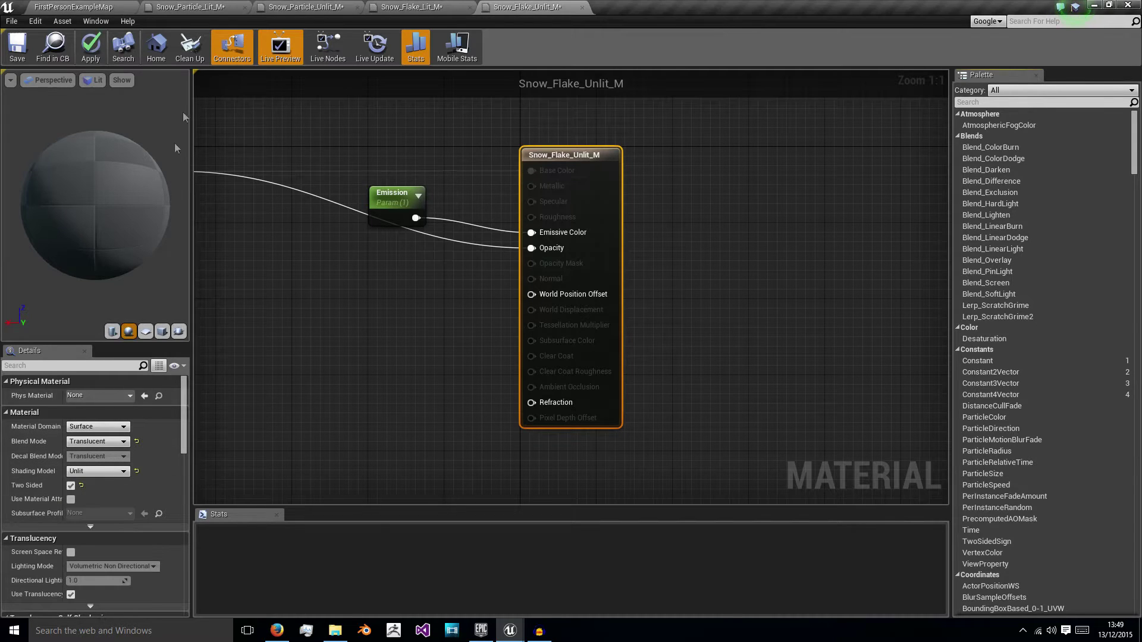
Create a particle system named Snow in the level project's Blueprints folder.
{"action": "left_click", "coordinate": [99, 6]}
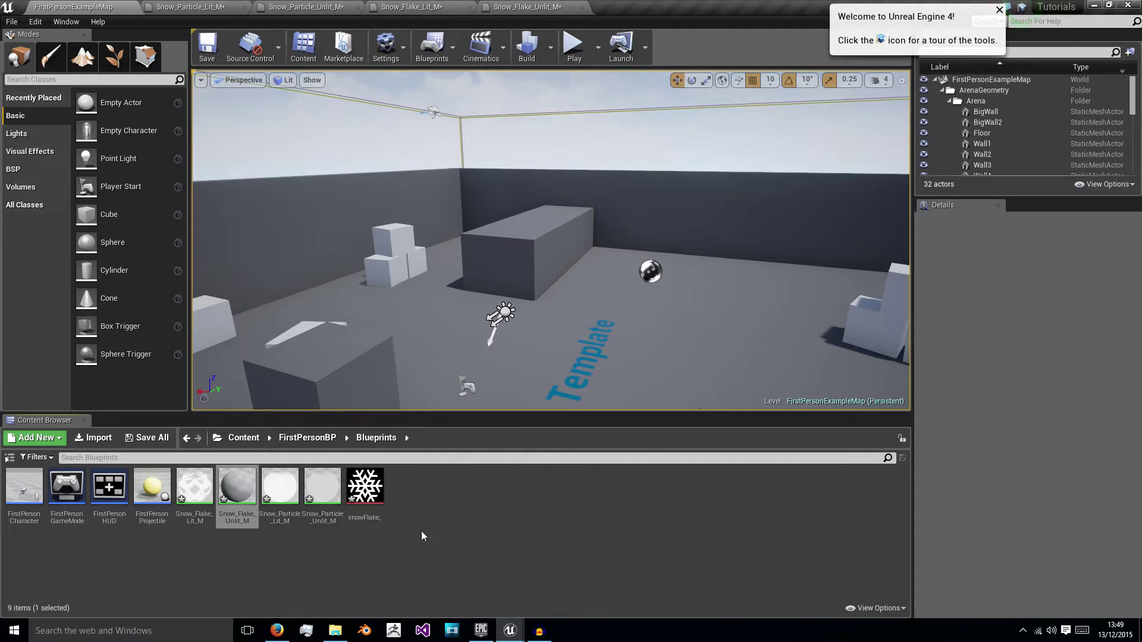
{"action": "left_click", "coordinate": [420, 499]}
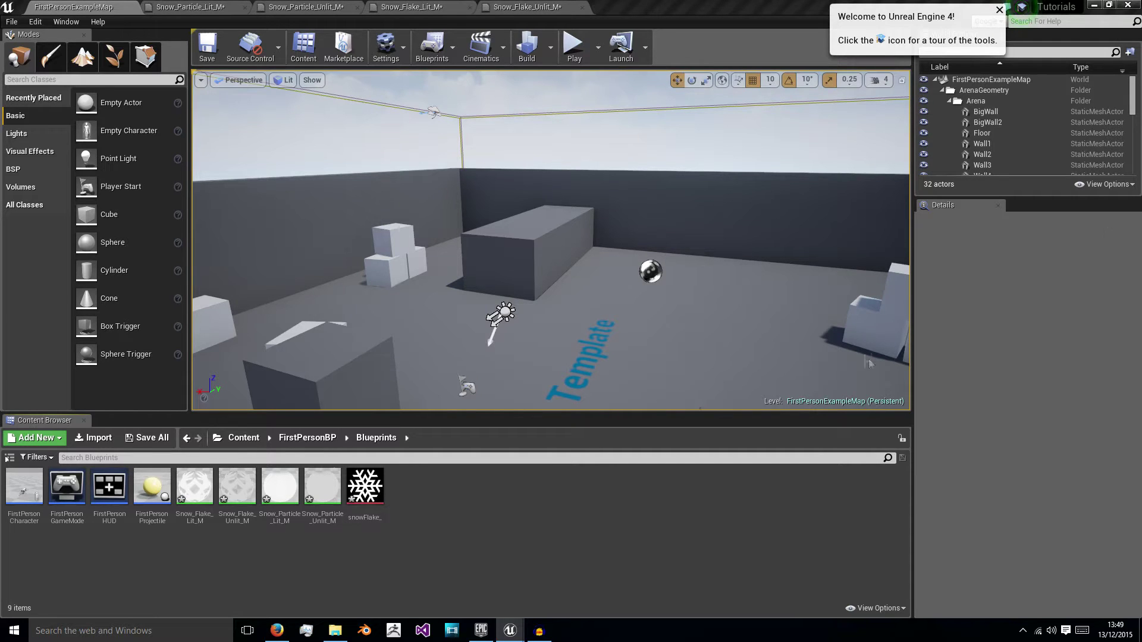
{"action": "right_click", "coordinate": [441, 494]}
{"action": "left_click", "coordinate": [484, 482]}
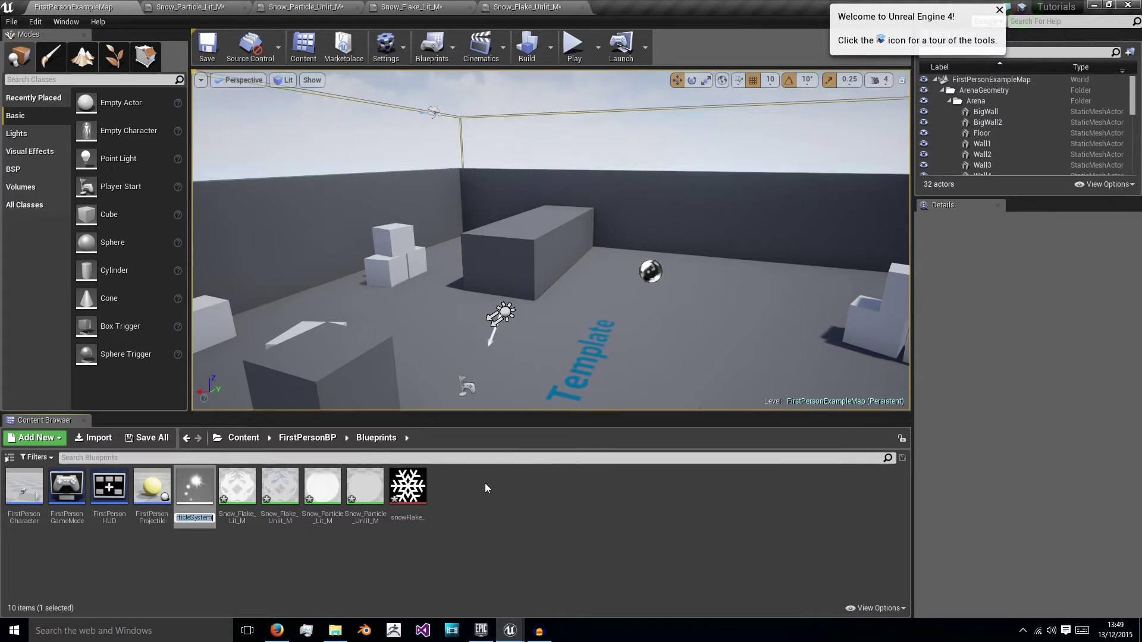
{"action": "type", "text": "Snow"}
{"action": "key", "text": "Return"}
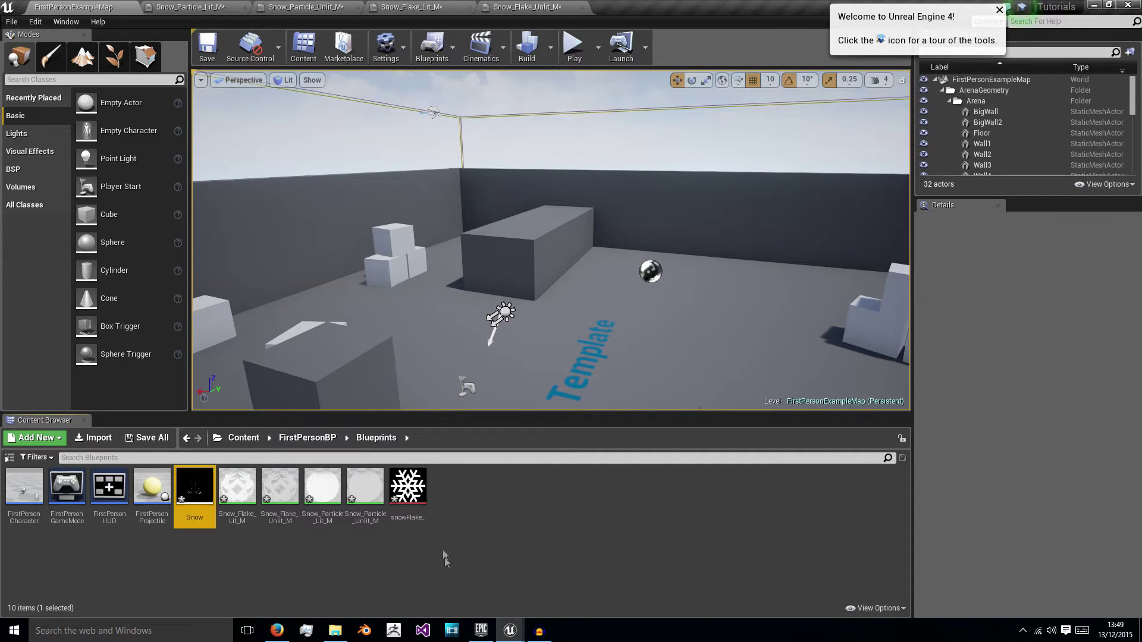
Open the Snow particle system and rename its emitter to Snow_Particle_Lit.
{"action": "double_click", "coordinate": [202, 495]}
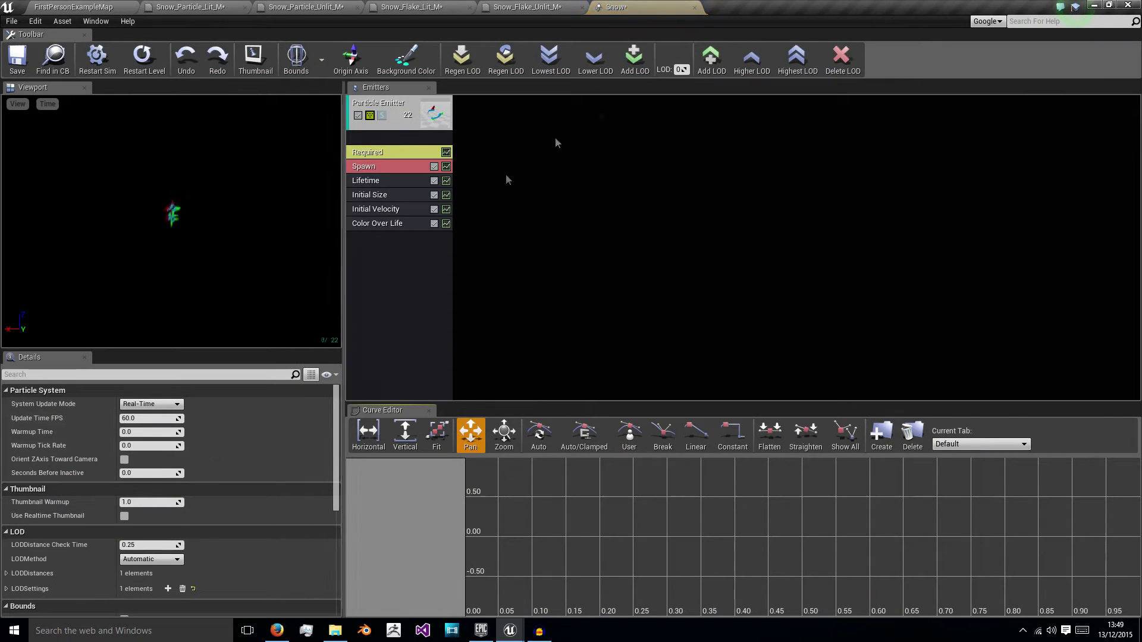
{"action": "left_click", "coordinate": [392, 105]}
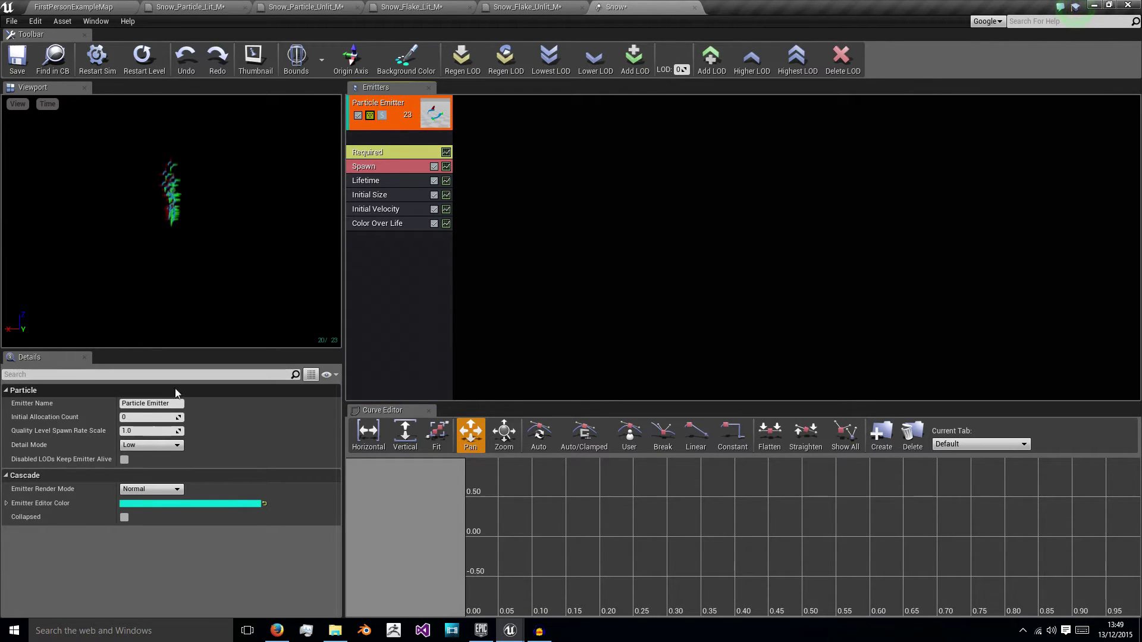
{"action": "left_click", "coordinate": [153, 403]}
{"action": "type", "text": "Snow+_"}
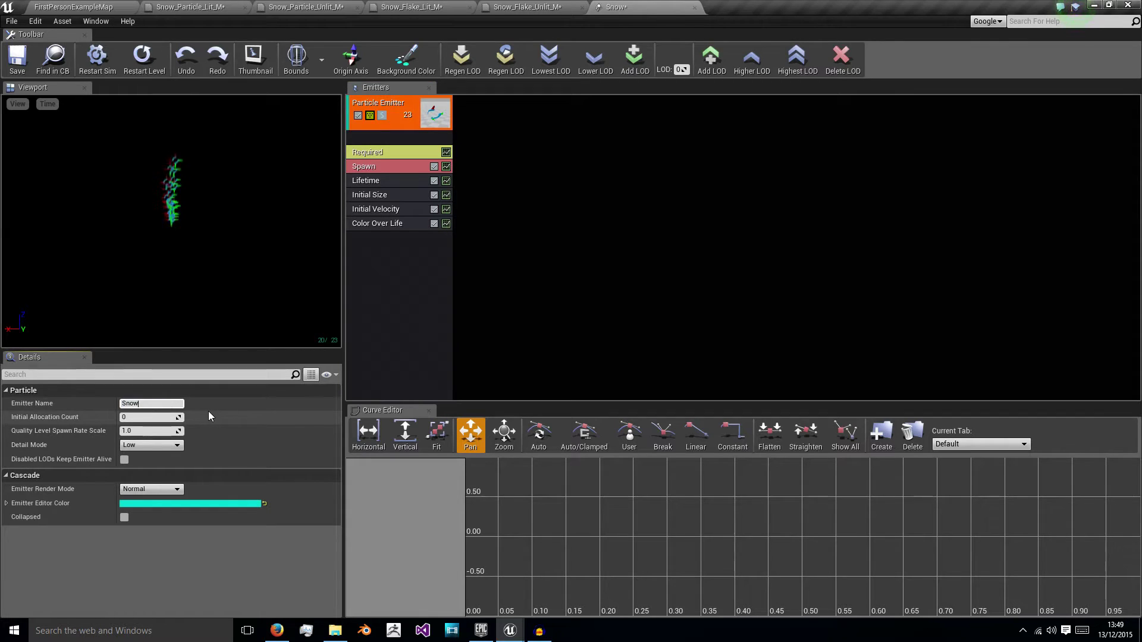
{"action": "key", "text": "BackSpace"}
{"action": "key", "text": "BackSpace"}
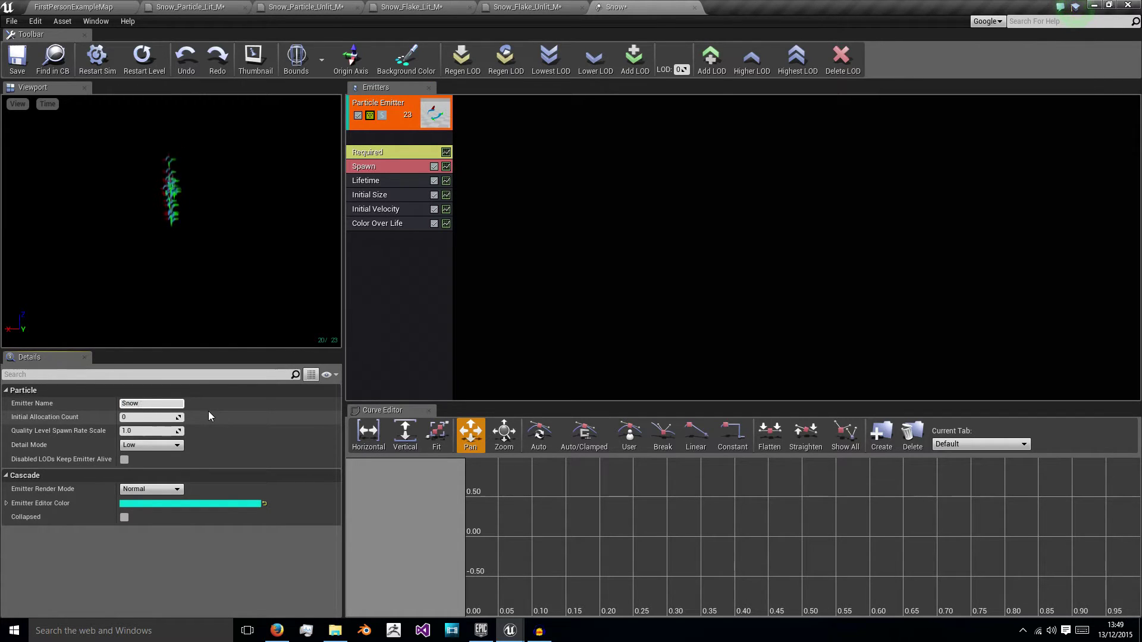
{"action": "type", "text": "_Particle"}
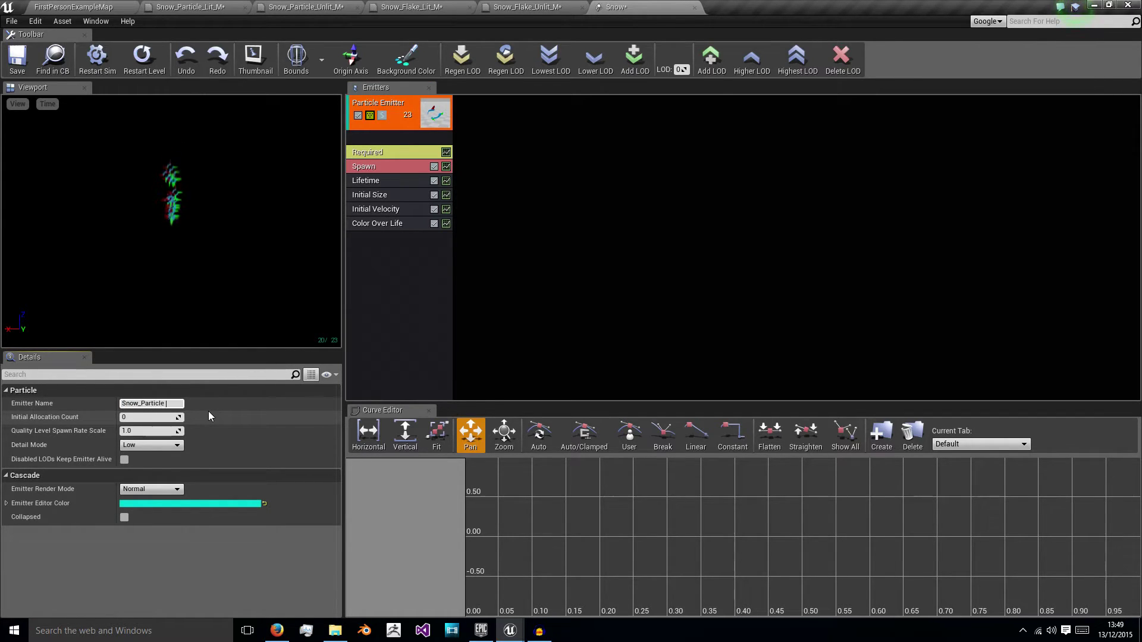
{"action": "key", "text": "BackSpace"}
{"action": "type", "text": "_Lit"}
{"action": "key", "text": "Return"}
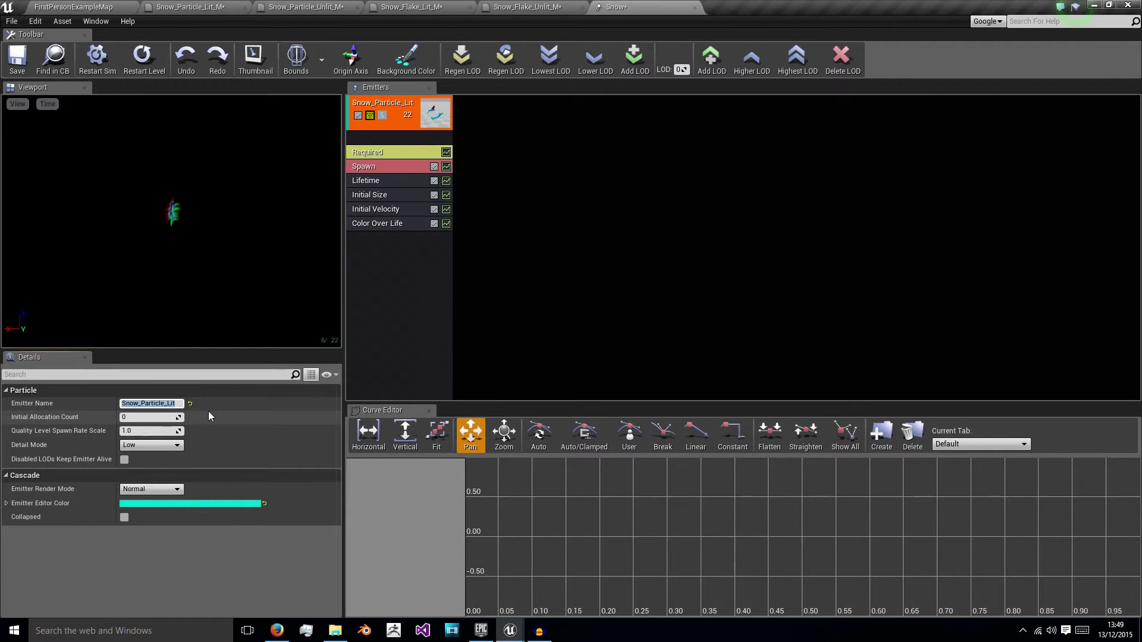
Assign the Snow_Particle_Lit_M material in the emitter's Required module.
{"action": "left_click", "coordinate": [370, 154]}
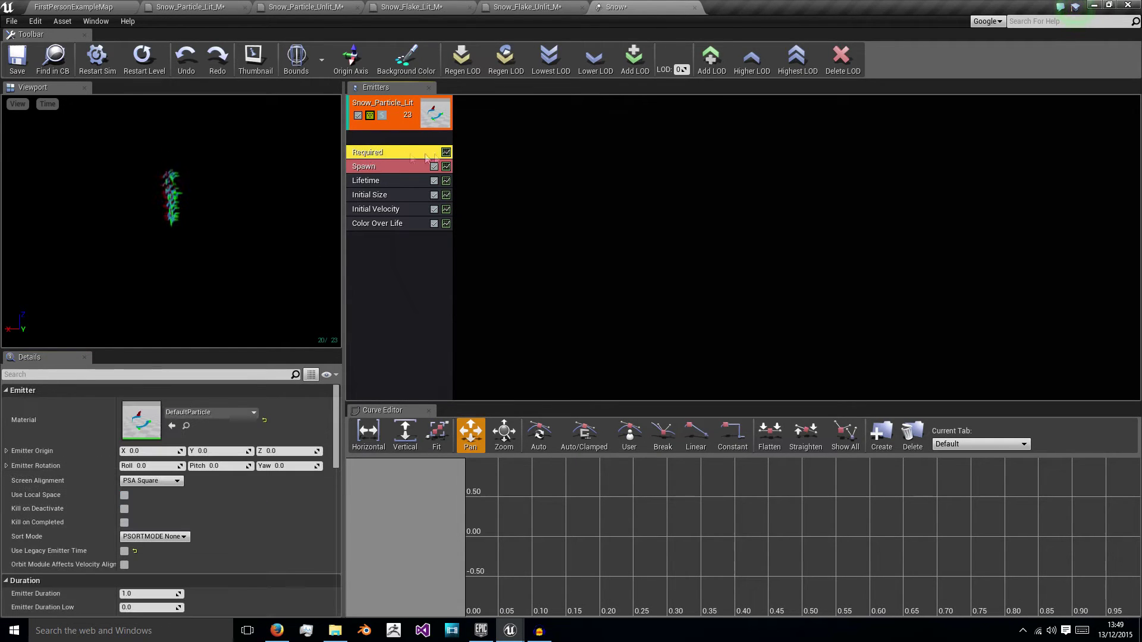
{"action": "left_click", "coordinate": [208, 410]}
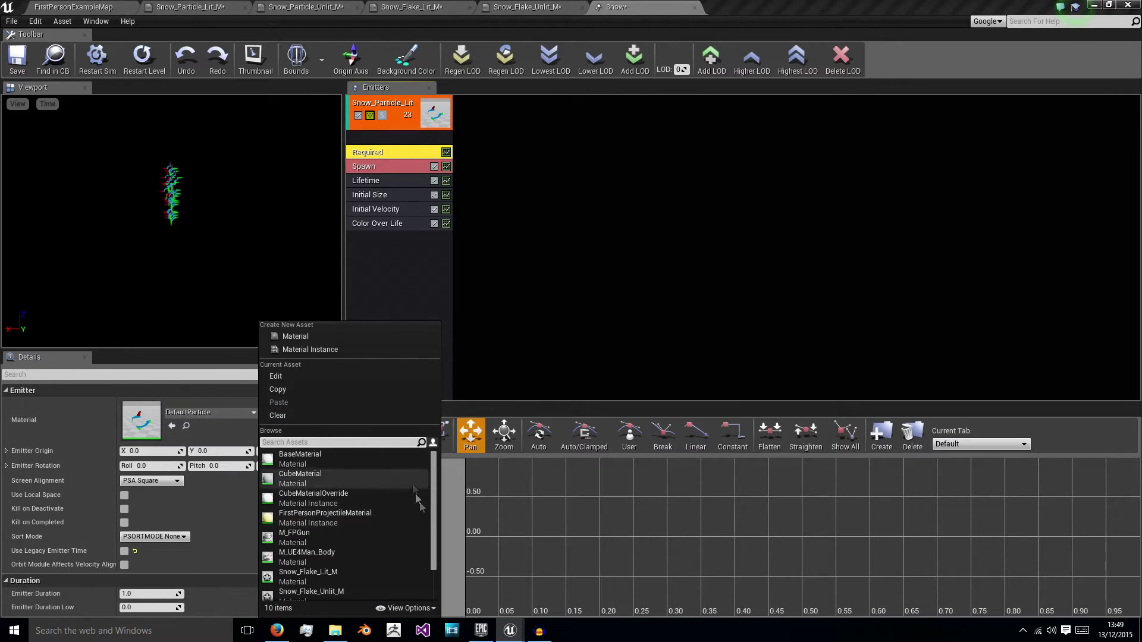
{"action": "scroll", "coordinate": [435, 531], "scroll_direction": "down", "scroll_amount": 2}
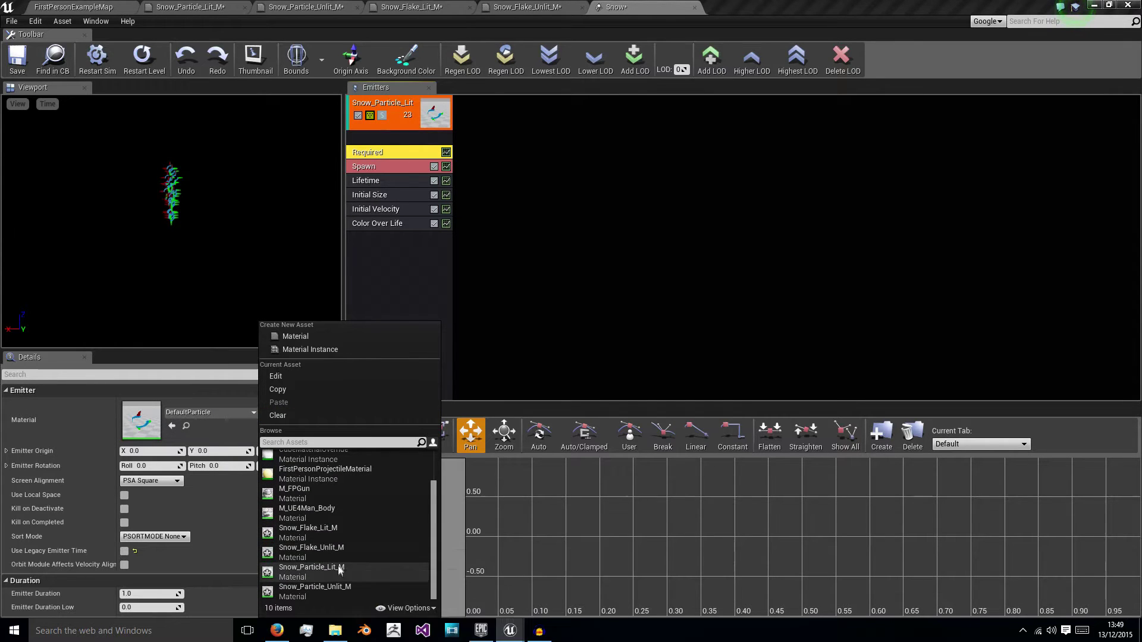
{"action": "left_click", "coordinate": [338, 576]}
{"action": "left_click", "coordinate": [400, 225]}
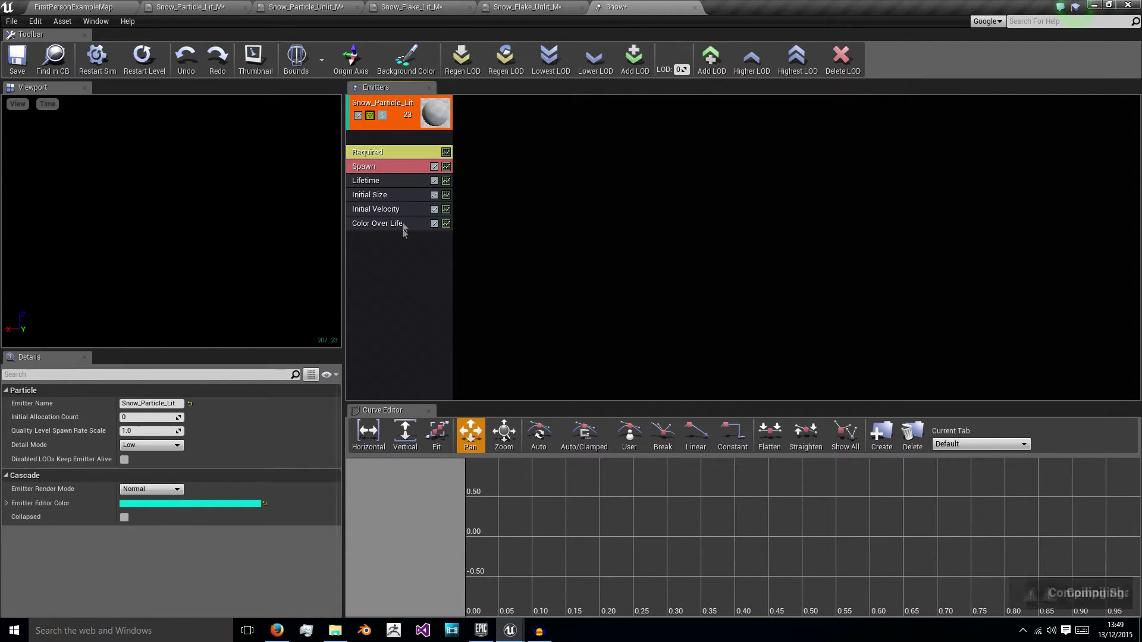
Set the Lifetime module's uniform distribution to a minimum of 5 and a maximum of 10.
{"action": "left_click", "coordinate": [401, 180]}
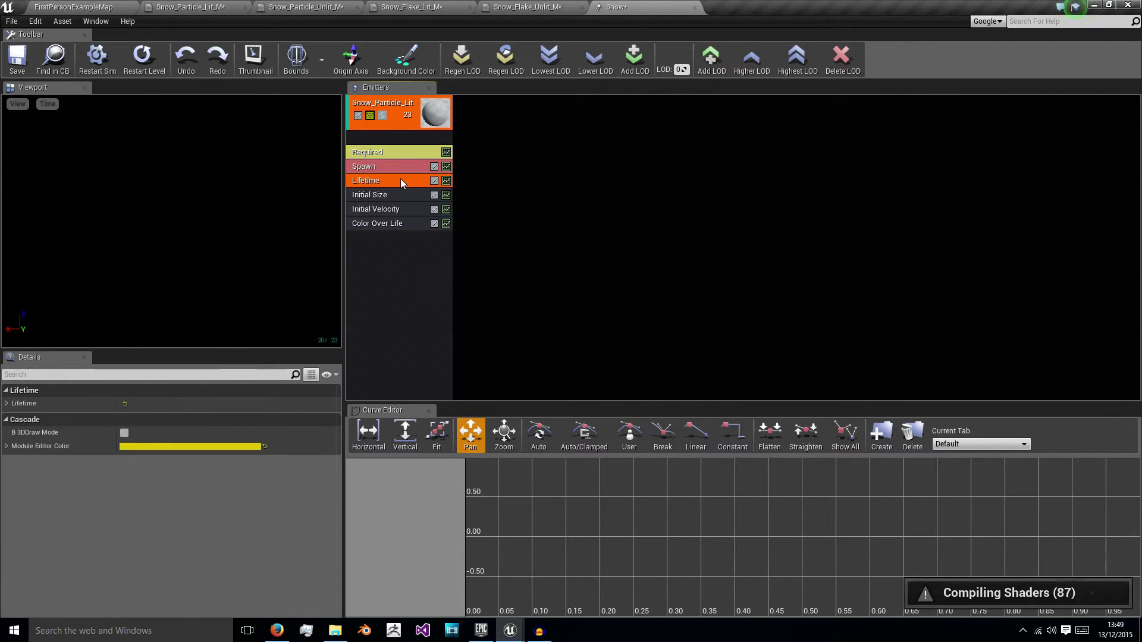
{"action": "left_click", "coordinate": [7, 403]}
{"action": "left_click", "coordinate": [12, 419]}
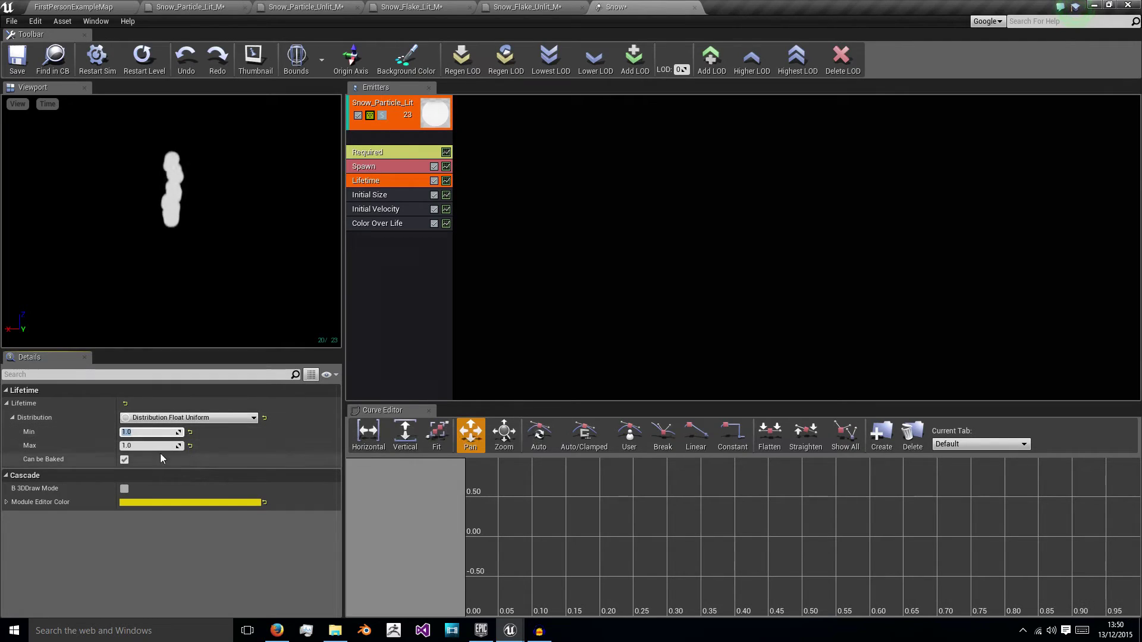
{"action": "left_click", "coordinate": [153, 447]}
{"action": "type", "text": "10"}
{"action": "left_click", "coordinate": [153, 432]}
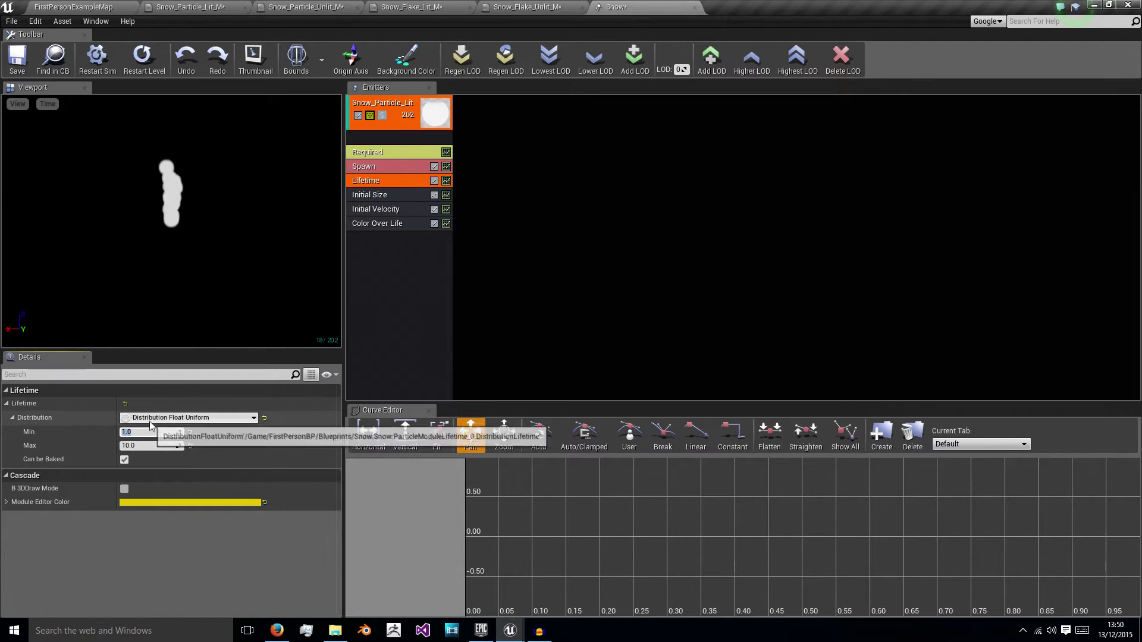
{"action": "type", "text": "5"}
{"action": "key", "text": "Return"}
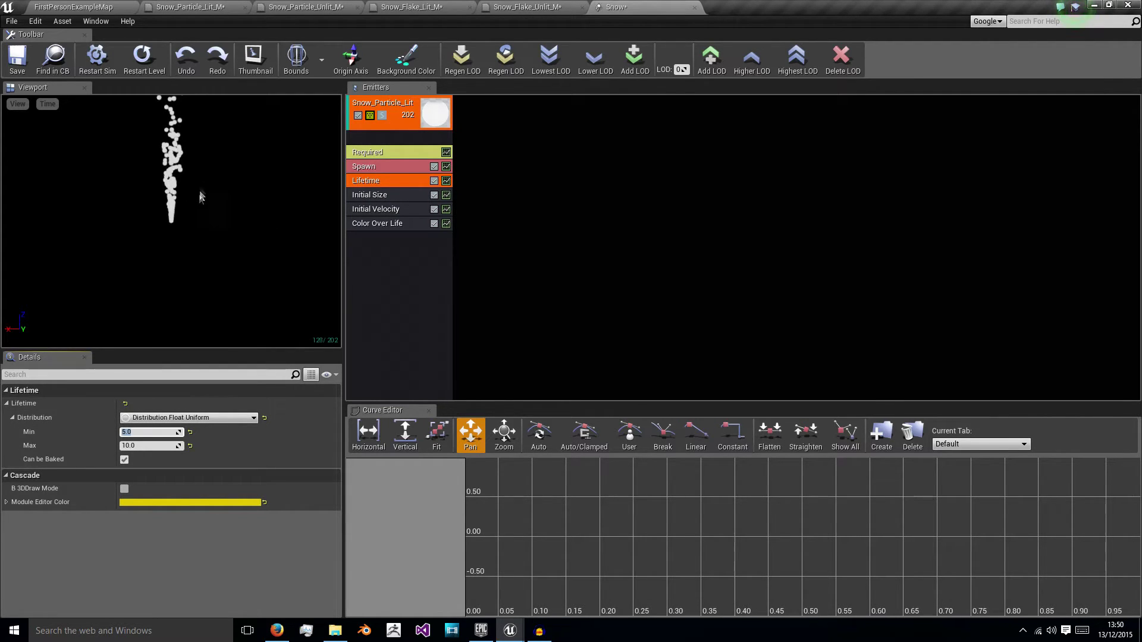
{"action": "key", "text": "Return"}
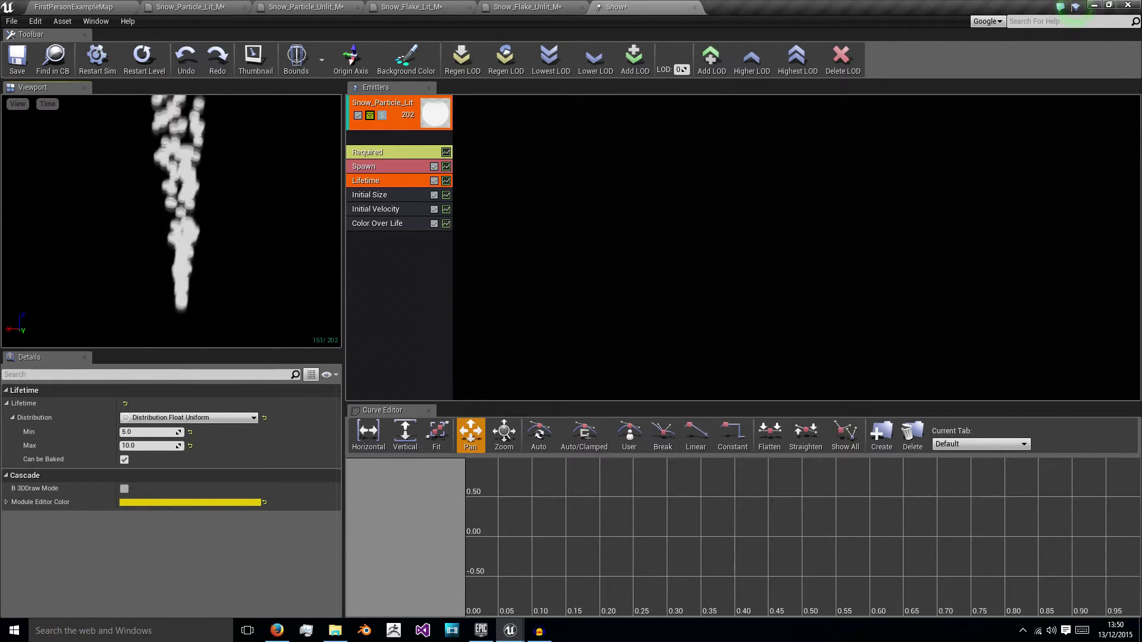
Add GPU Sprites type data to the Snow_Particle_Lit emitter and show its settings.
{"action": "scroll", "coordinate": [187, 252], "scroll_direction": "up", "scroll_amount": 4}
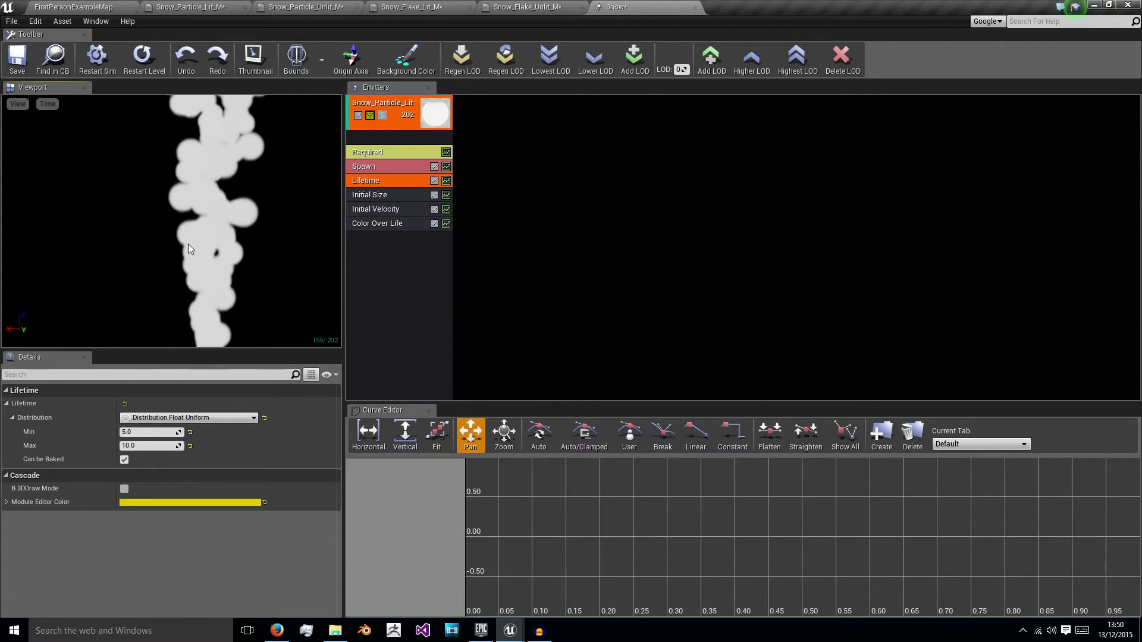
{"action": "scroll", "coordinate": [188, 249], "scroll_direction": "down", "scroll_amount": 4}
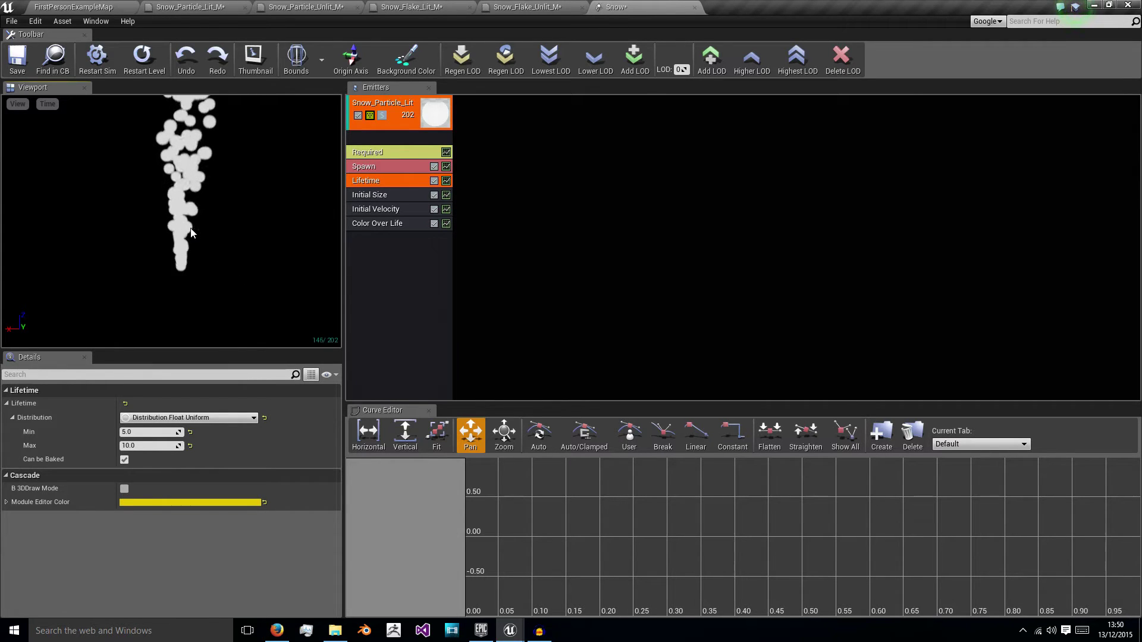
{"action": "right_click", "coordinate": [378, 137]}
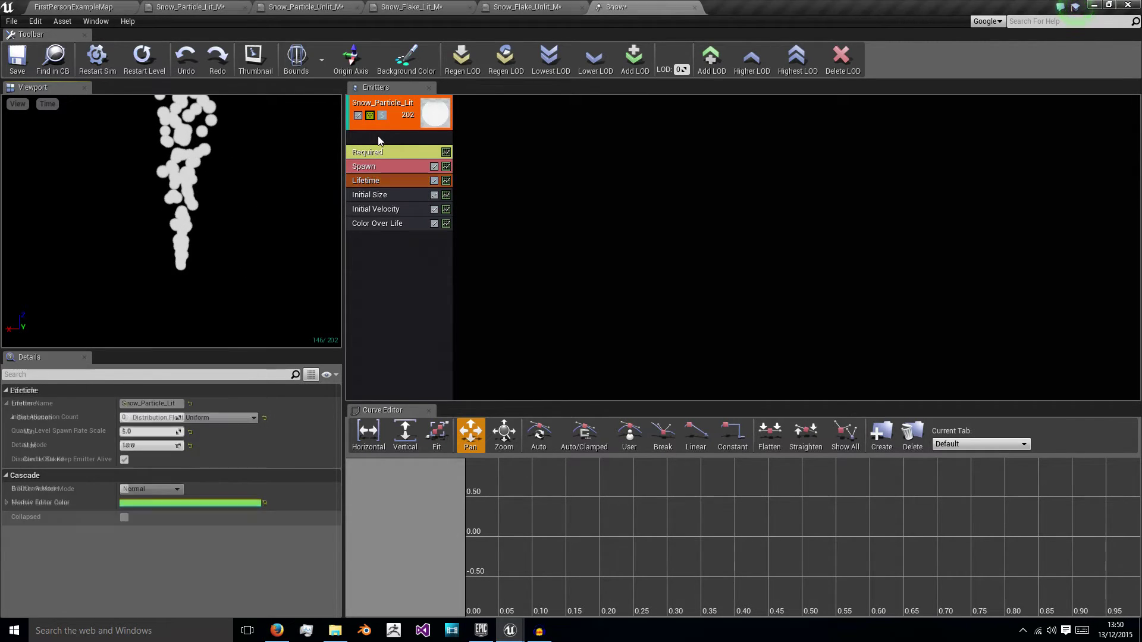
{"action": "mouse_move", "coordinate": [410, 175]}
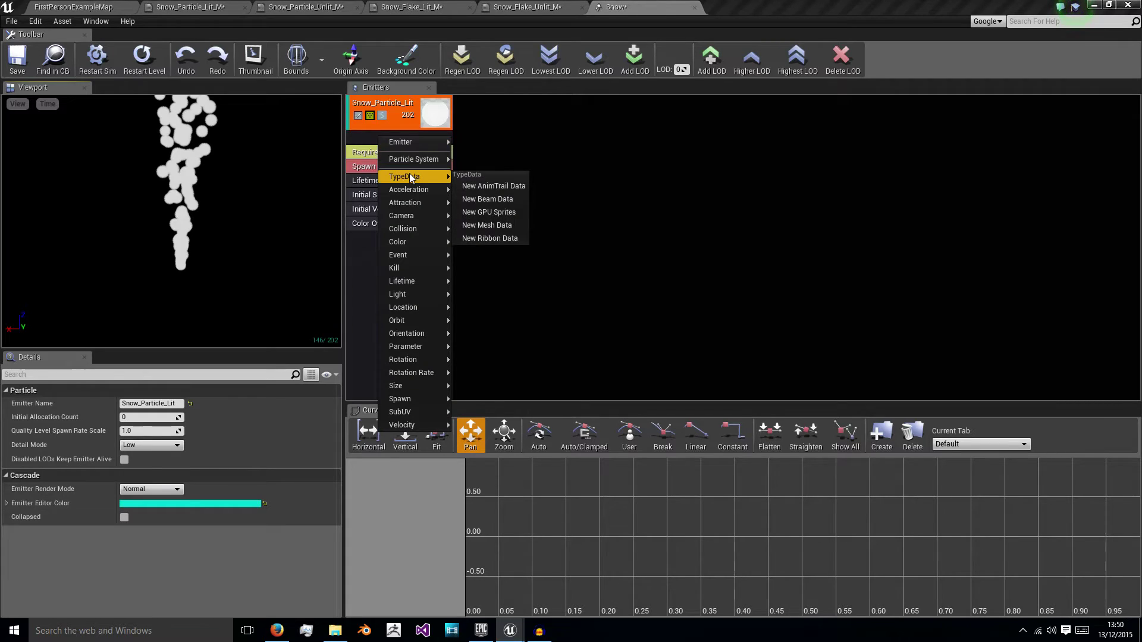
{"action": "left_click", "coordinate": [469, 213]}
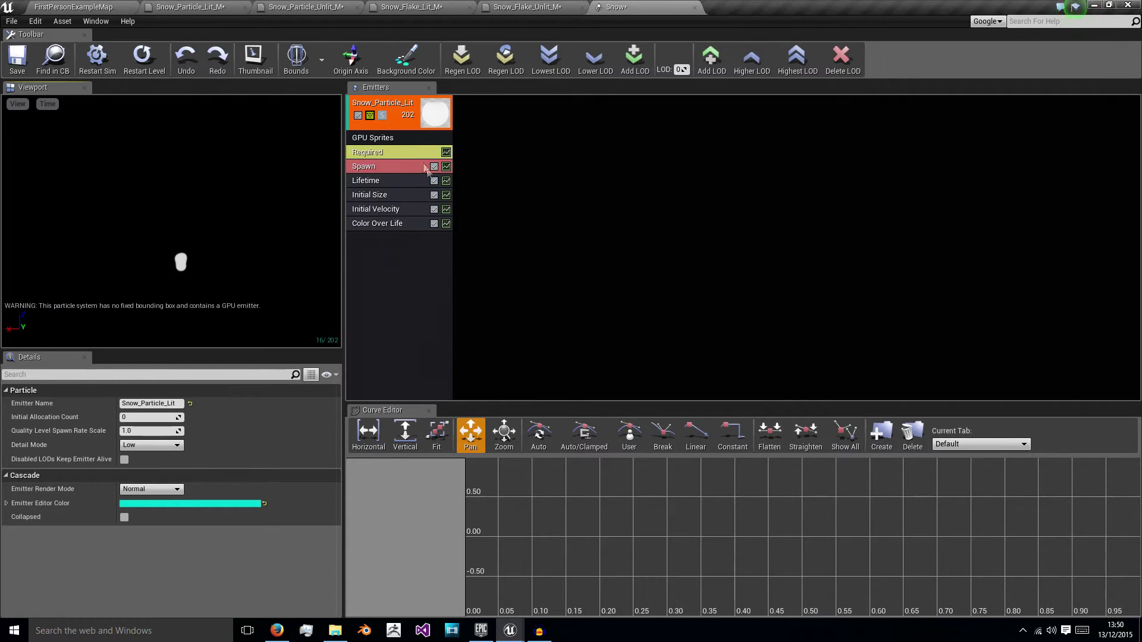
{"action": "left_click", "coordinate": [403, 139]}
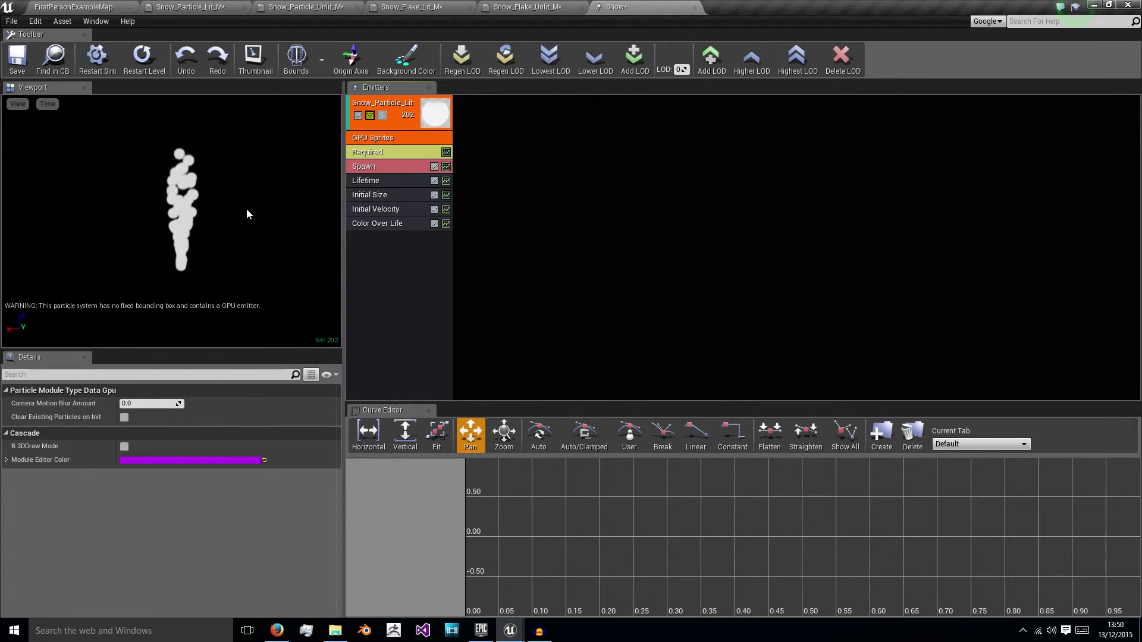
Show the start size distribution settings of the emitter's Initial Size module.
{"action": "left_click", "coordinate": [390, 195]}
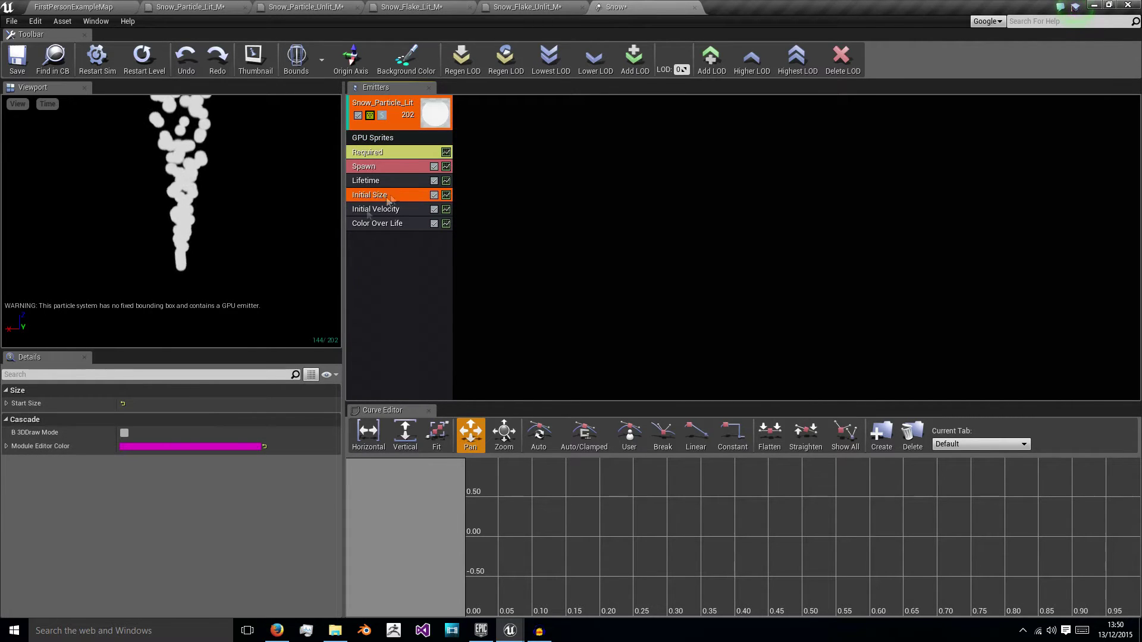
{"action": "left_click", "coordinate": [7, 403]}
{"action": "left_click", "coordinate": [12, 418]}
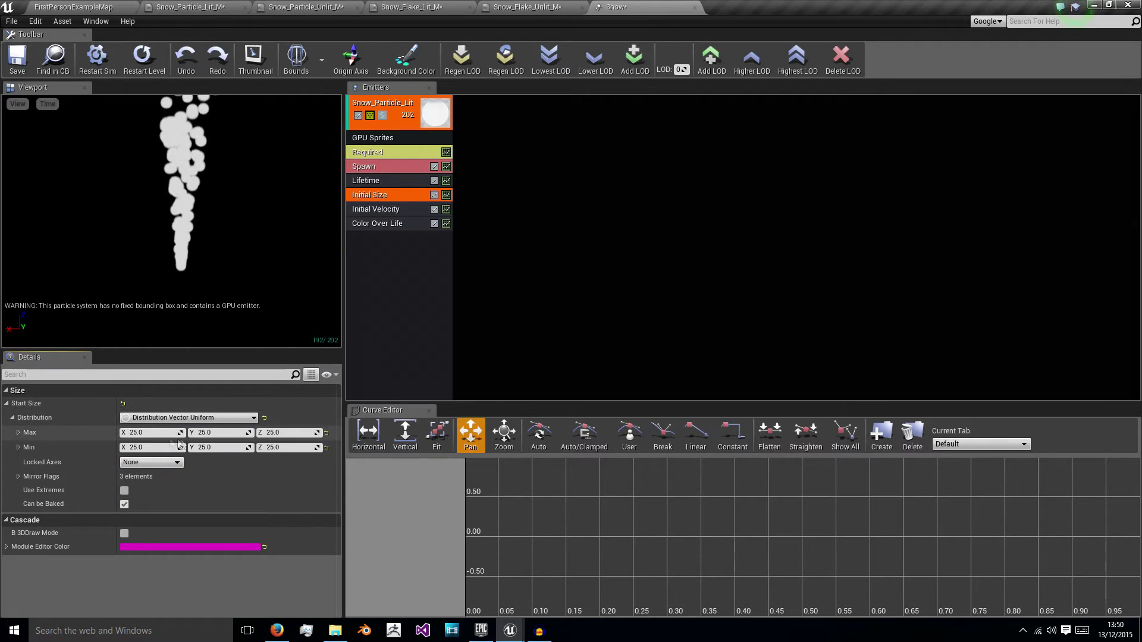
Set the maximum start size to X 2000, Y 2000 and Z 50.
{"action": "left_click", "coordinate": [143, 432]}
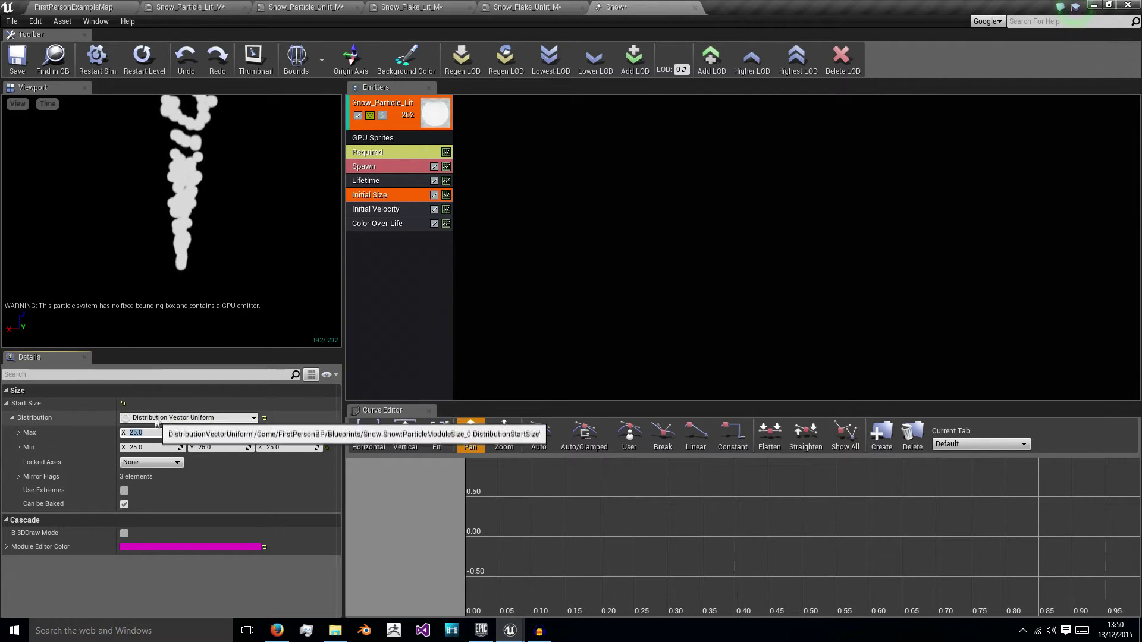
{"action": "type", "text": "2000"}
{"action": "key", "text": "Return"}
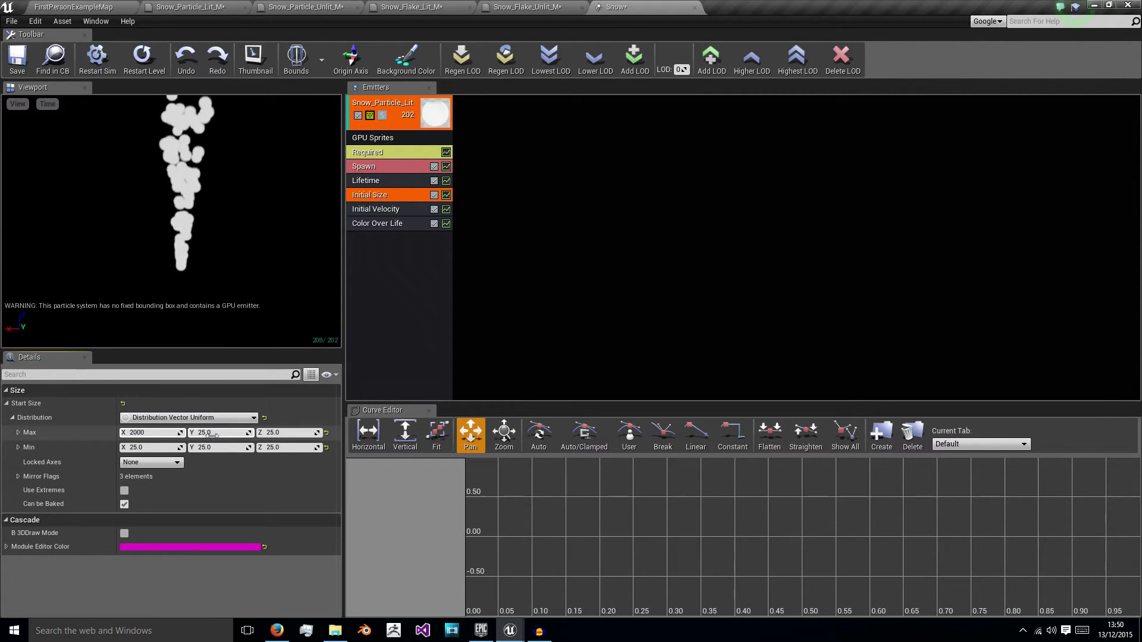
{"action": "left_click", "coordinate": [225, 433]}
{"action": "type", "text": "2000"}
{"action": "key", "text": "Return"}
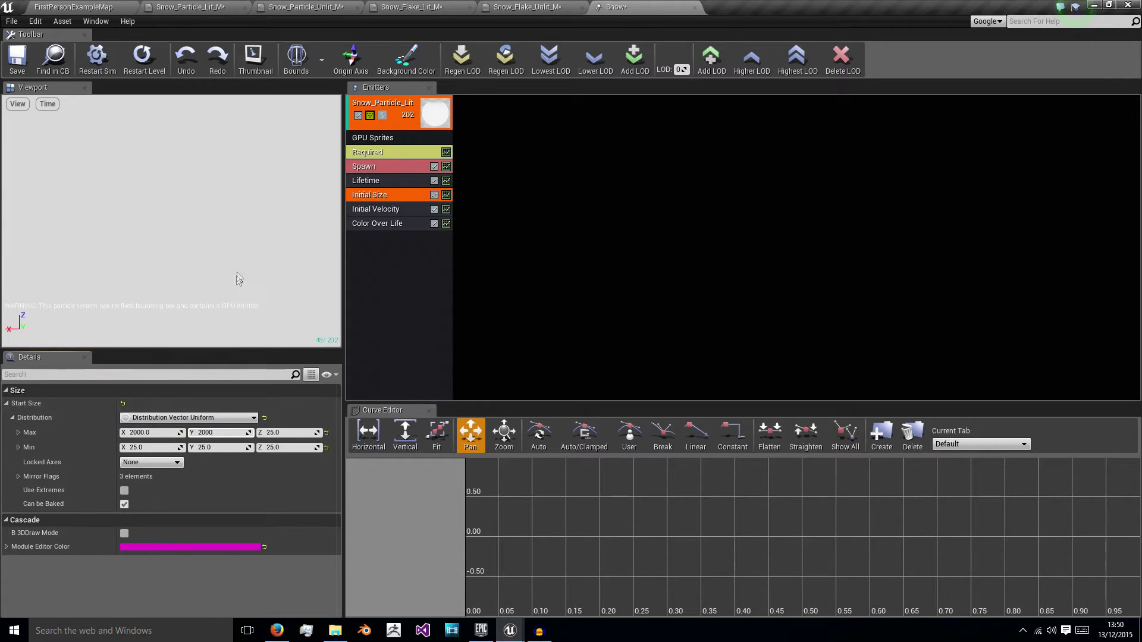
{"action": "key", "text": "Tab"}
{"action": "type", "text": "50"}
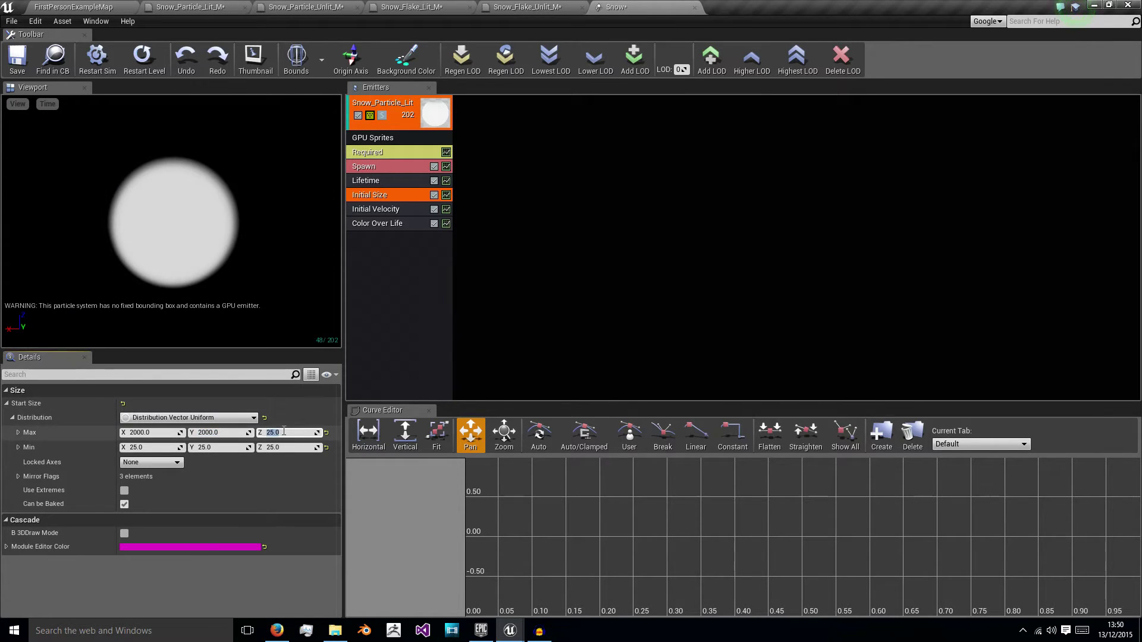
{"action": "key", "text": "Return"}
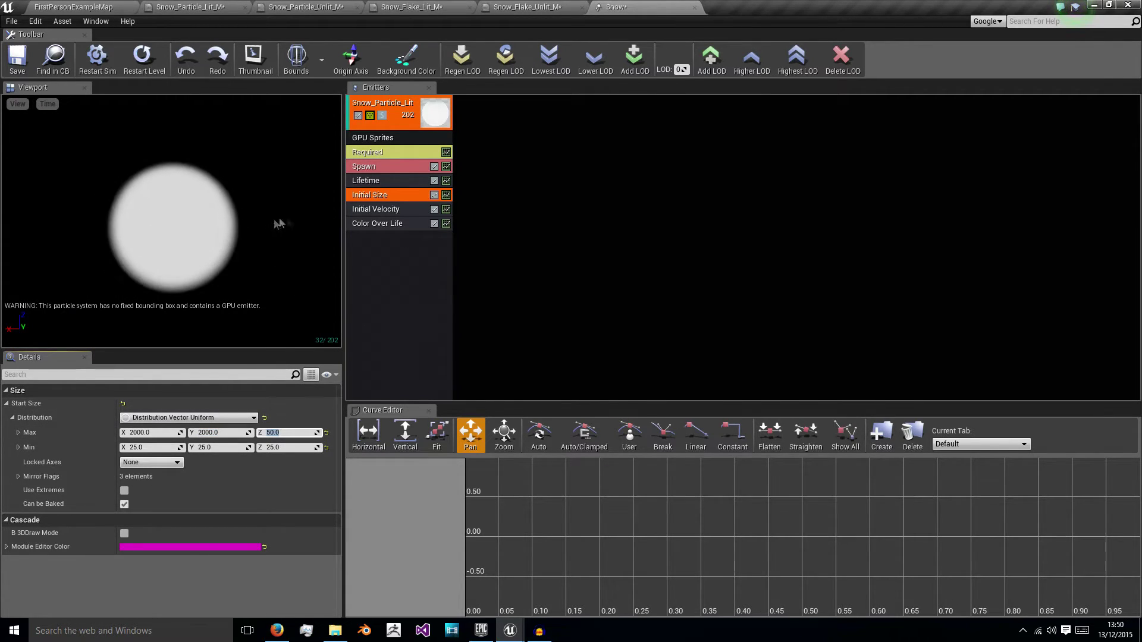
Set the Initial Size module's maximum start size to 10 on X, Y and Z.
{"action": "left_click", "coordinate": [163, 430]}
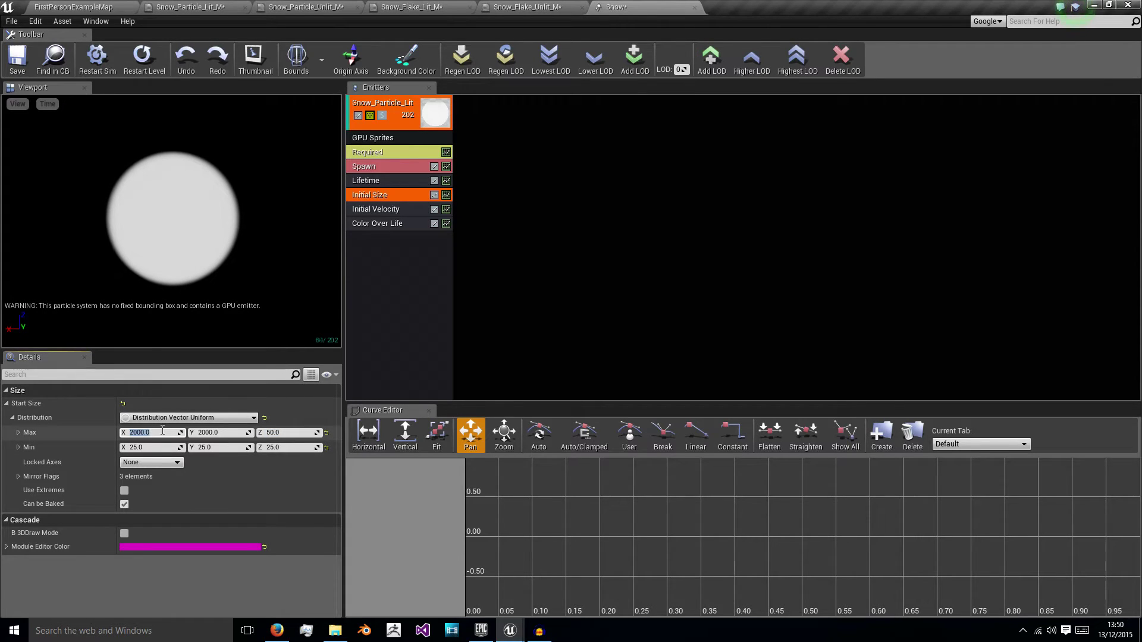
{"action": "type", "text": "10"}
{"action": "left_click", "coordinate": [228, 433]}
{"action": "type", "text": "10"}
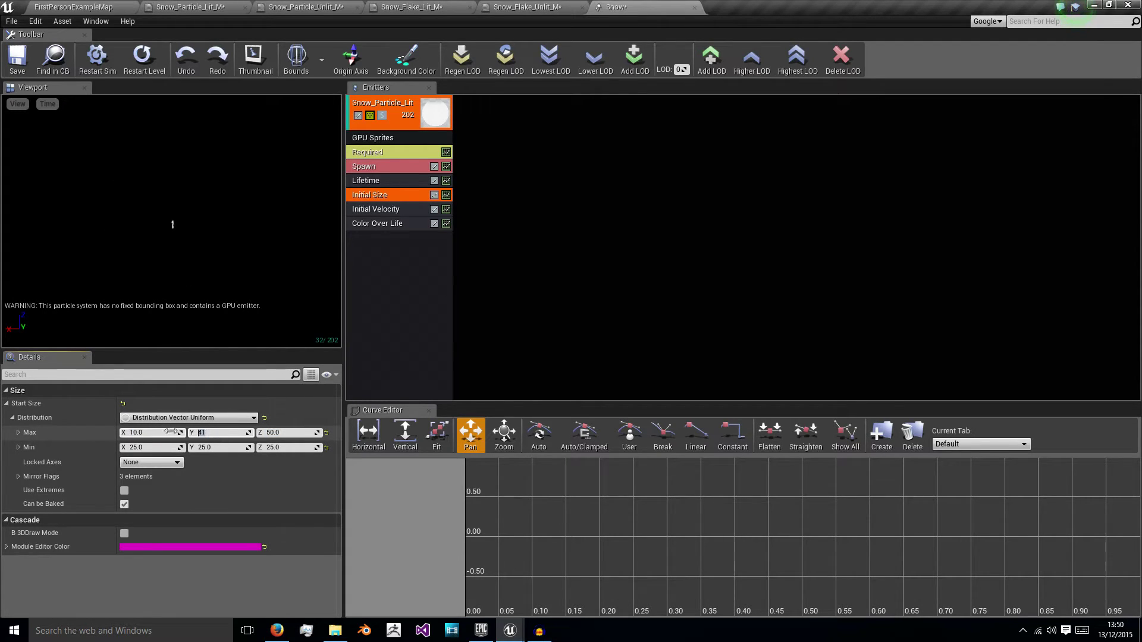
{"action": "key", "text": "Tab"}
{"action": "type", "text": "10"}
{"action": "key", "text": "Tab"}
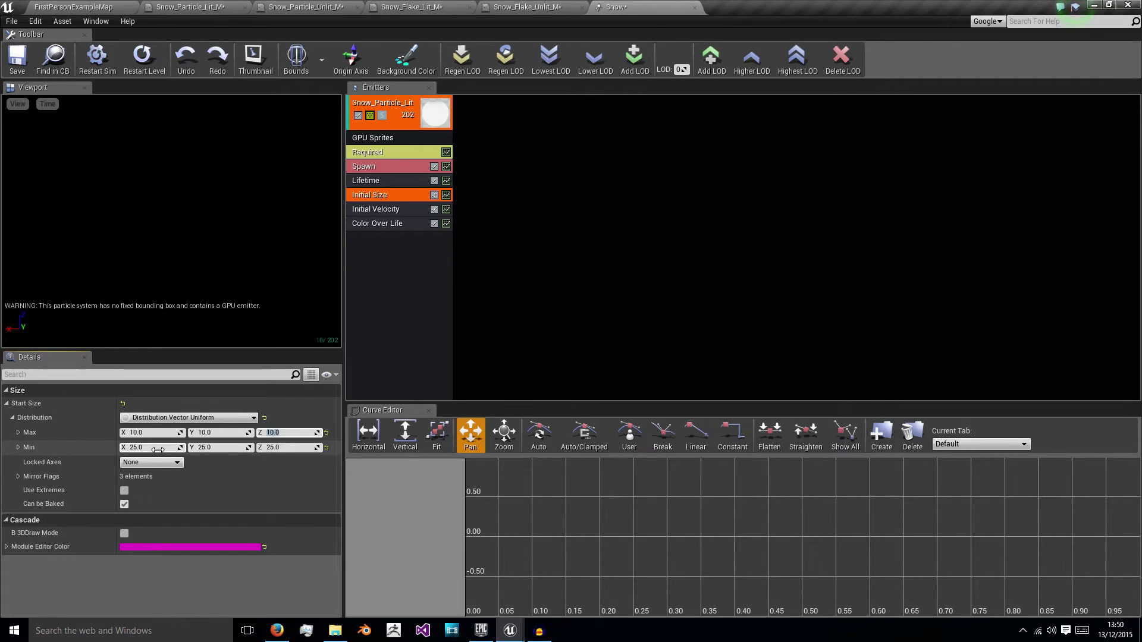
Set the Initial Size module's minimum start size to 5 on X, Y and Z.
{"action": "type", "text": "5"}
{"action": "key", "text": "Tab"}
{"action": "type", "text": "5"}
{"action": "key", "text": "Tab"}
{"action": "type", "text": "5"}
{"action": "key", "text": "Return"}
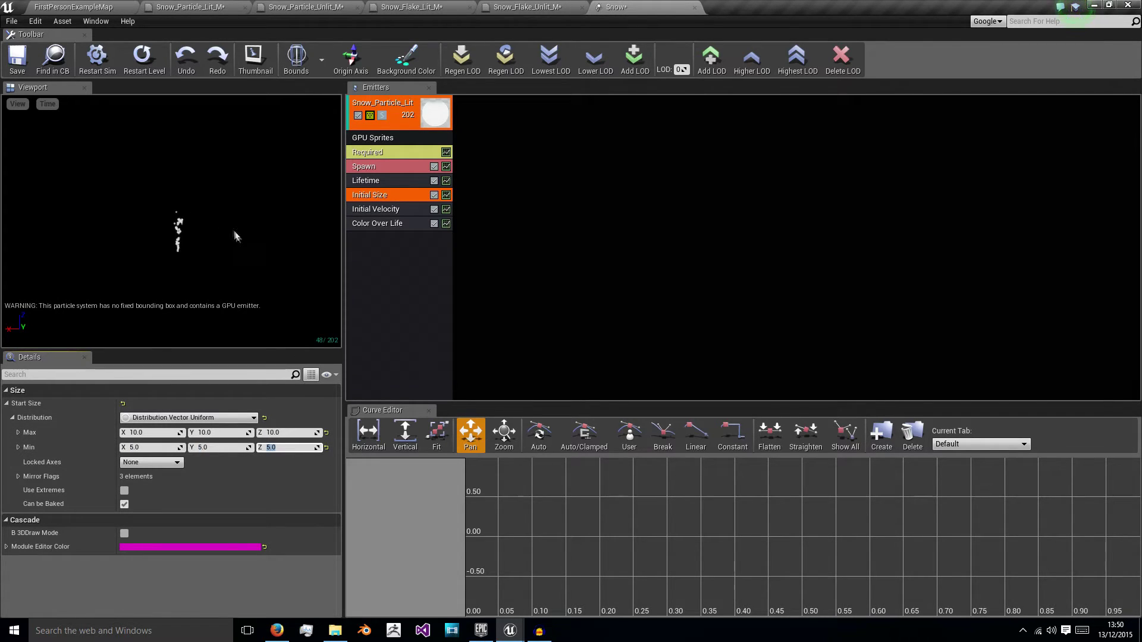
Add an Initial Location module to the Snow_Particle_Lit emitter.
{"action": "scroll", "coordinate": [251, 226], "scroll_direction": "up", "scroll_amount": 4}
{"action": "left_click_drag", "start_coordinate": [251, 227], "coordinate": [272, 249]}
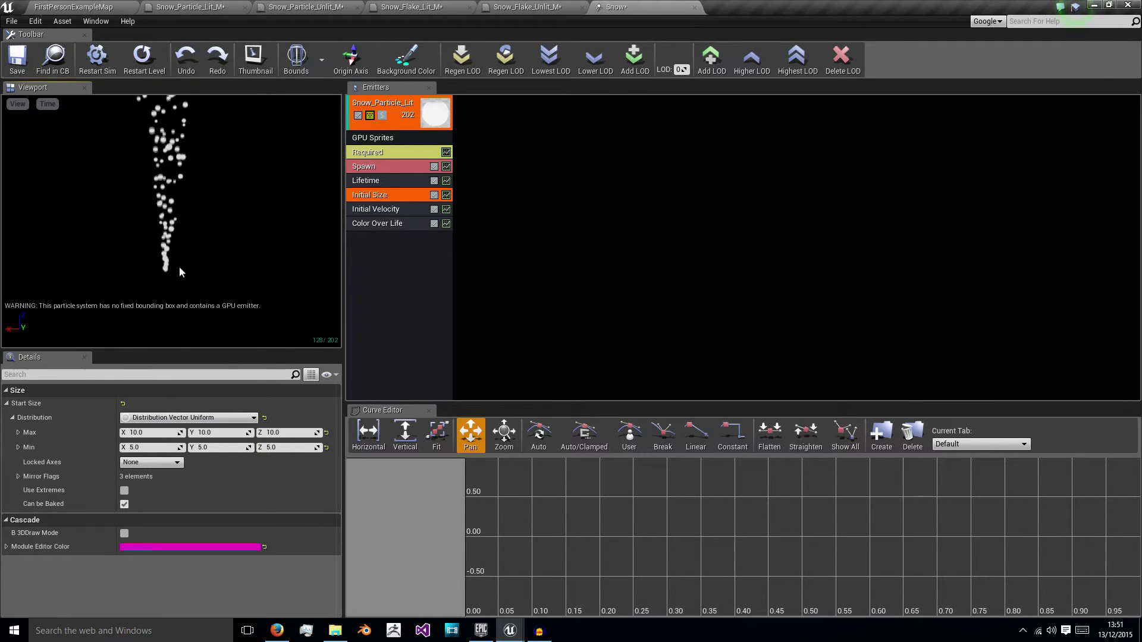
{"action": "right_click", "coordinate": [394, 270]}
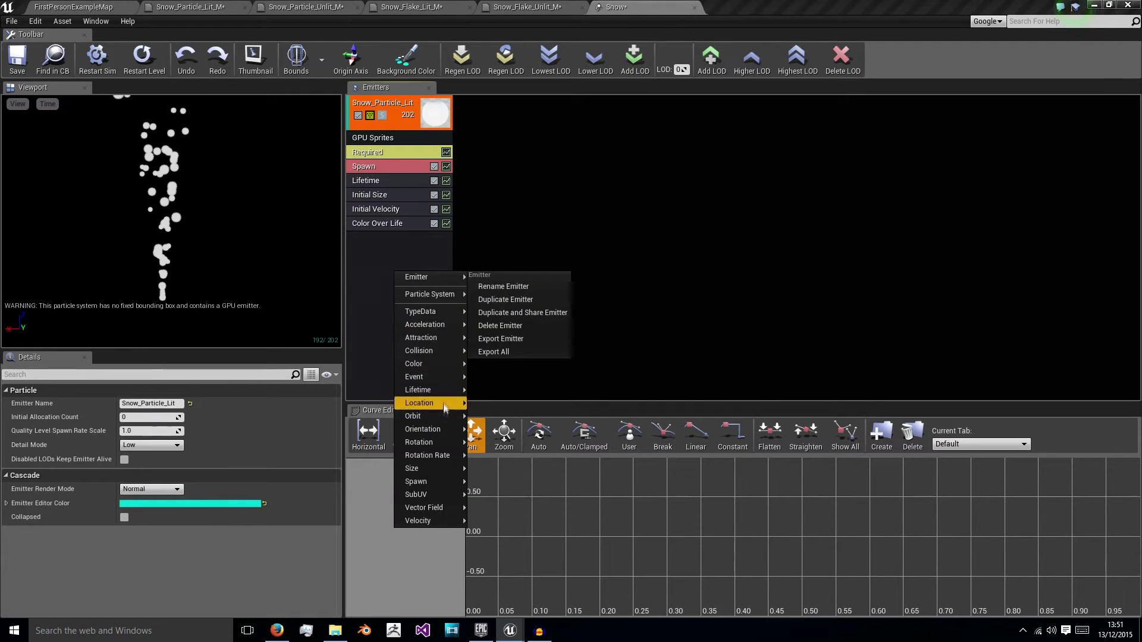
{"action": "mouse_move", "coordinate": [443, 404]}
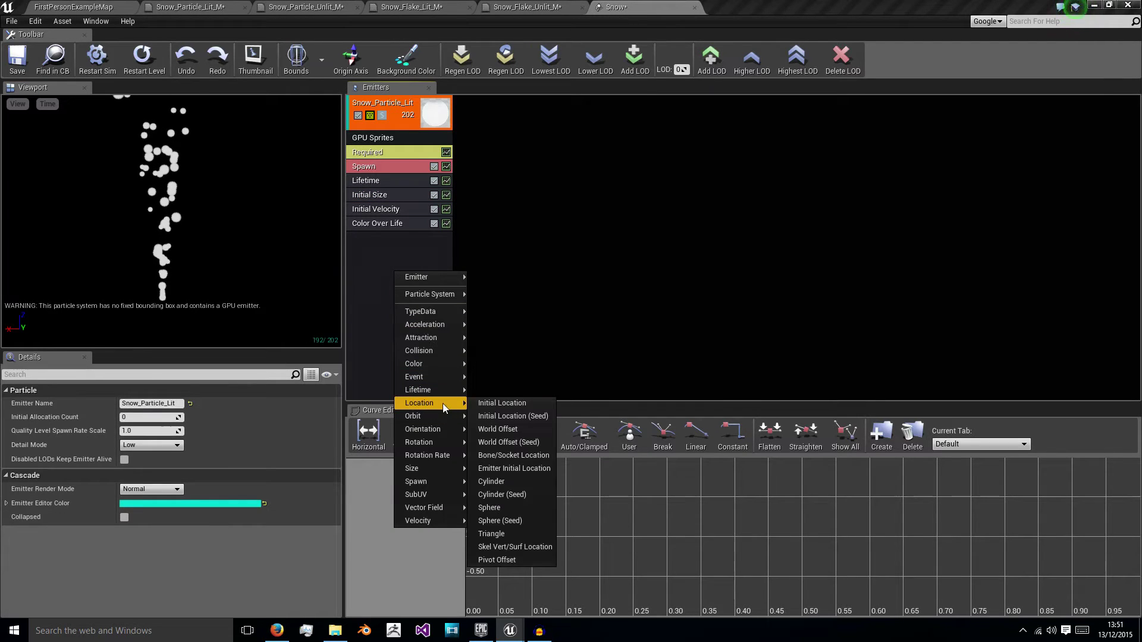
{"action": "left_click", "coordinate": [486, 404]}
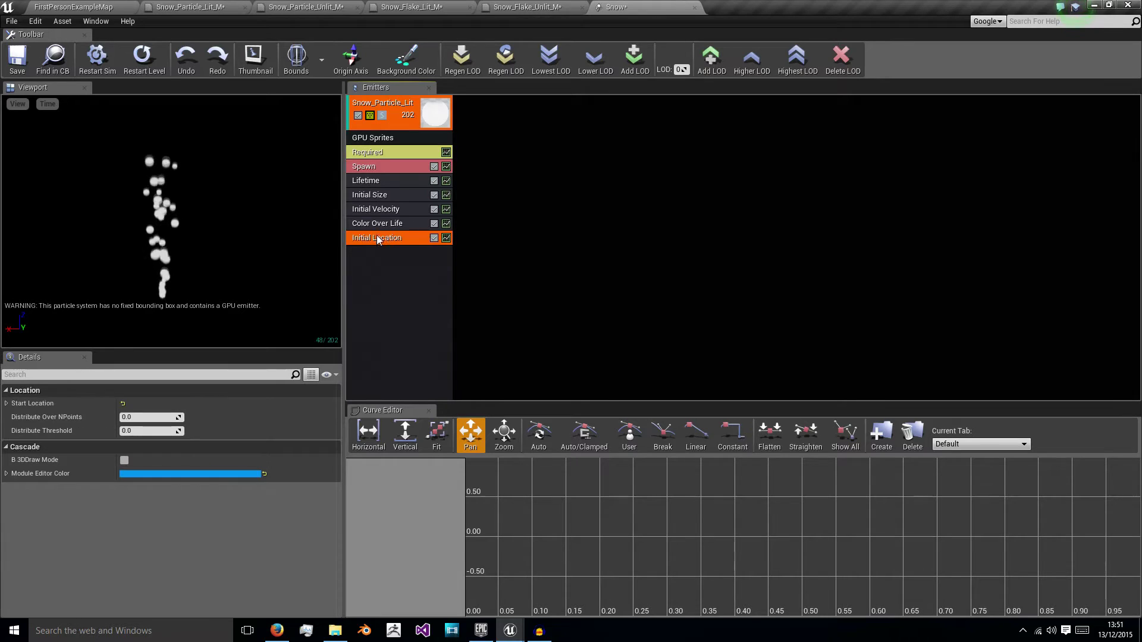
Set the Initial Location module's maximum start location to X 2000, Y 2000 and Z 50.
{"action": "left_click", "coordinate": [6, 404]}
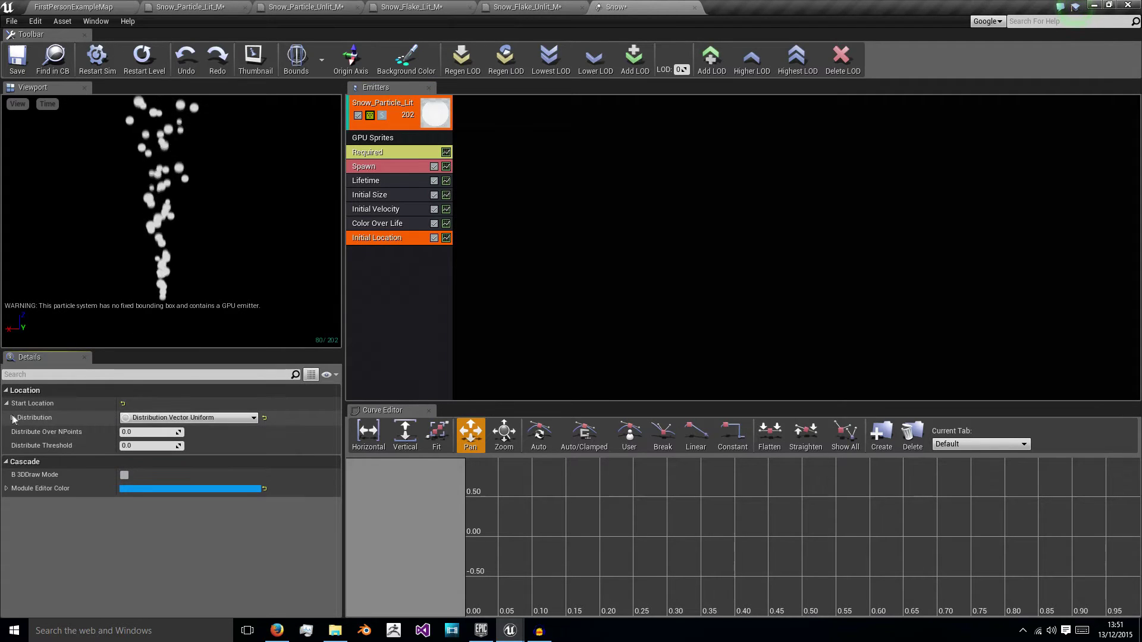
{"action": "left_click", "coordinate": [13, 418]}
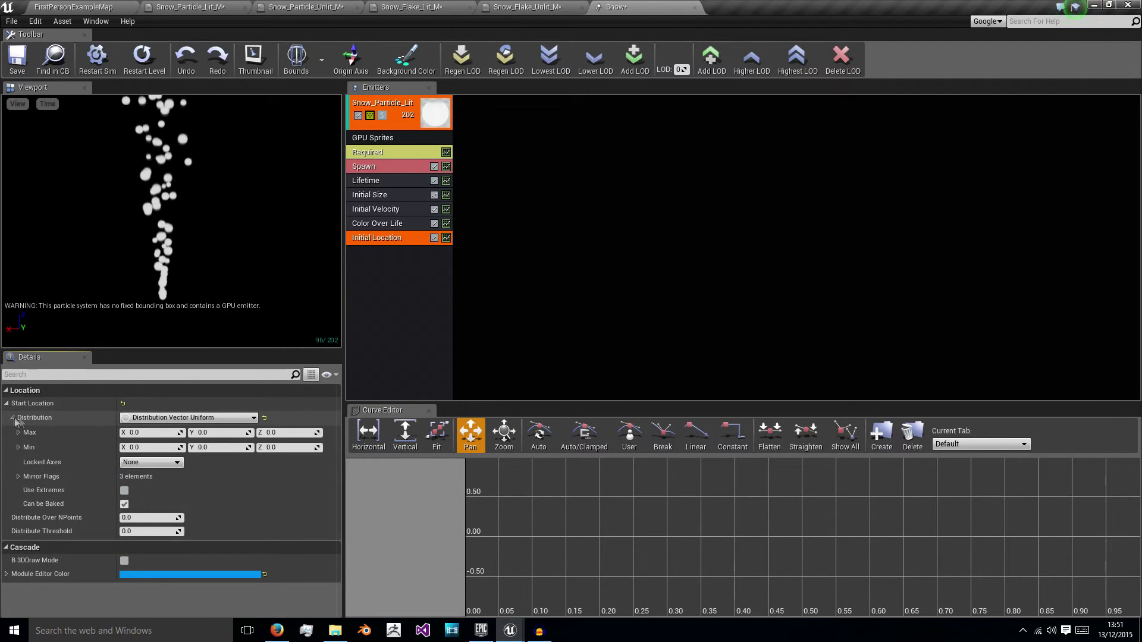
{"action": "type", "text": "0"}
{"action": "key", "text": "Return"}
{"action": "left_click", "coordinate": [230, 432]}
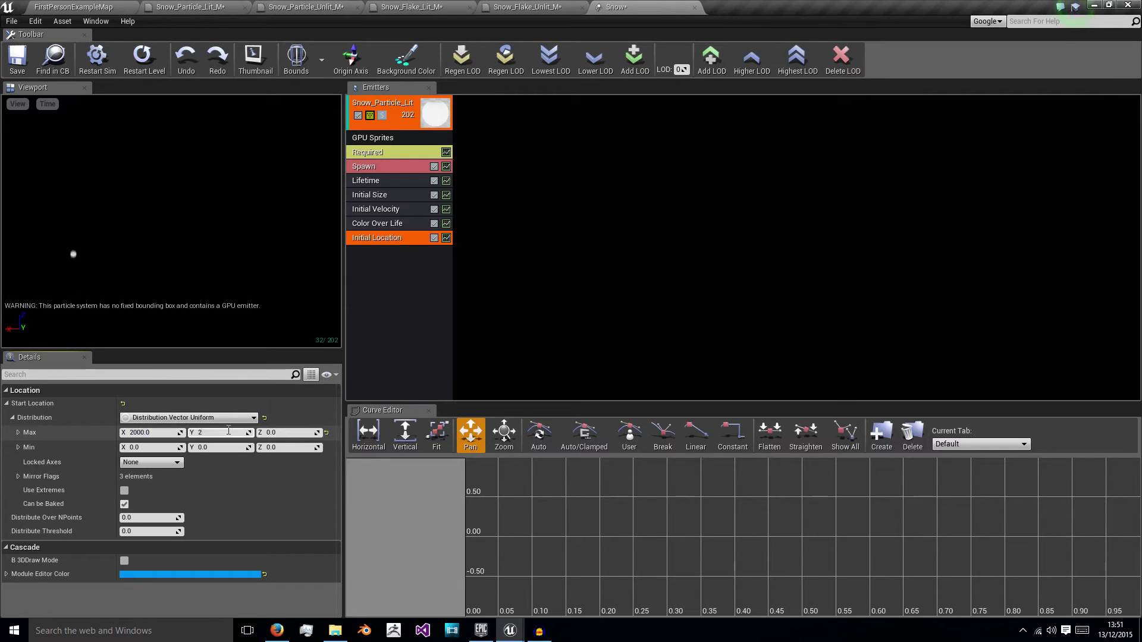
{"action": "type", "text": "2000"}
{"action": "key", "text": "Tab"}
{"action": "type", "text": "50"}
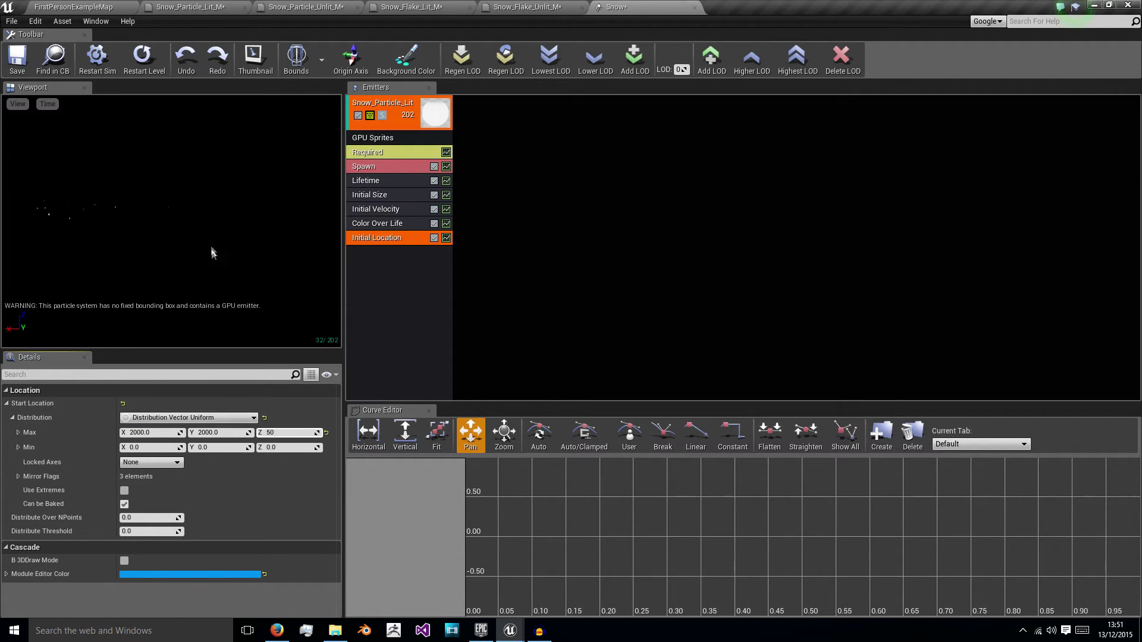
Set the minimum start location to X -2000, Y -2000 and Z 50.
{"action": "left_click", "coordinate": [166, 448]}
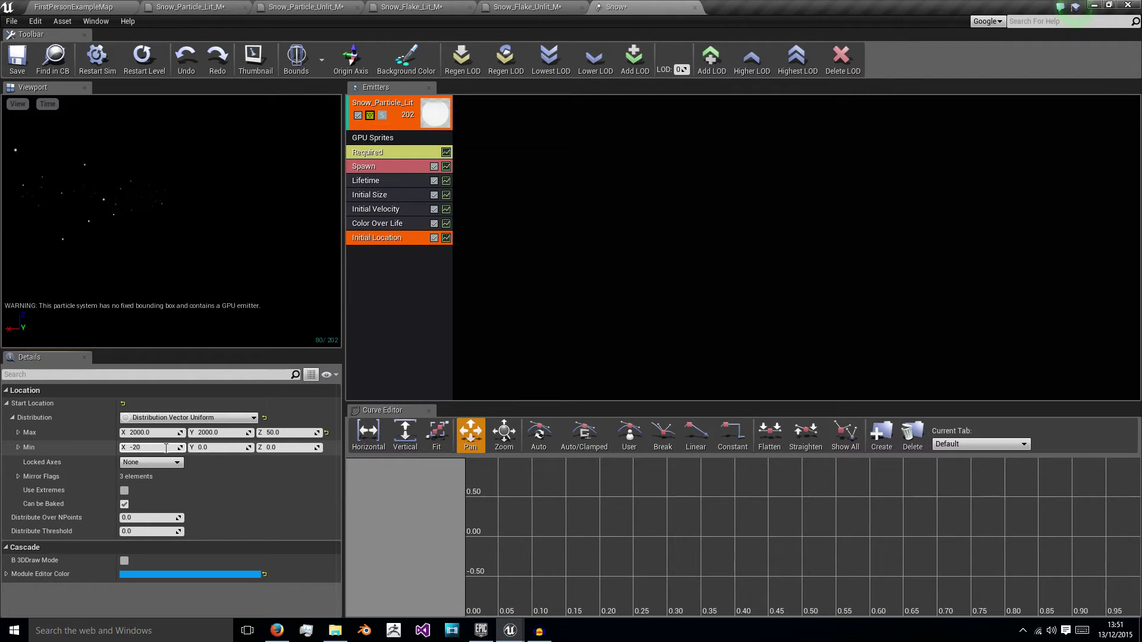
{"action": "left_click", "coordinate": [229, 445]}
{"action": "key", "text": "Return"}
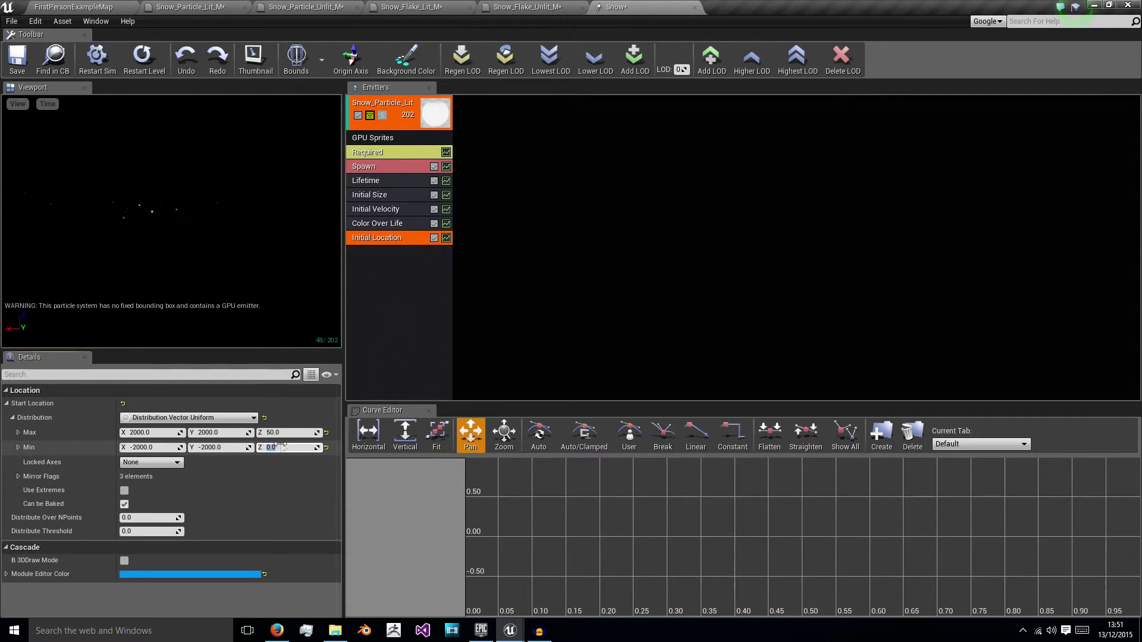
{"action": "key", "text": "Return"}
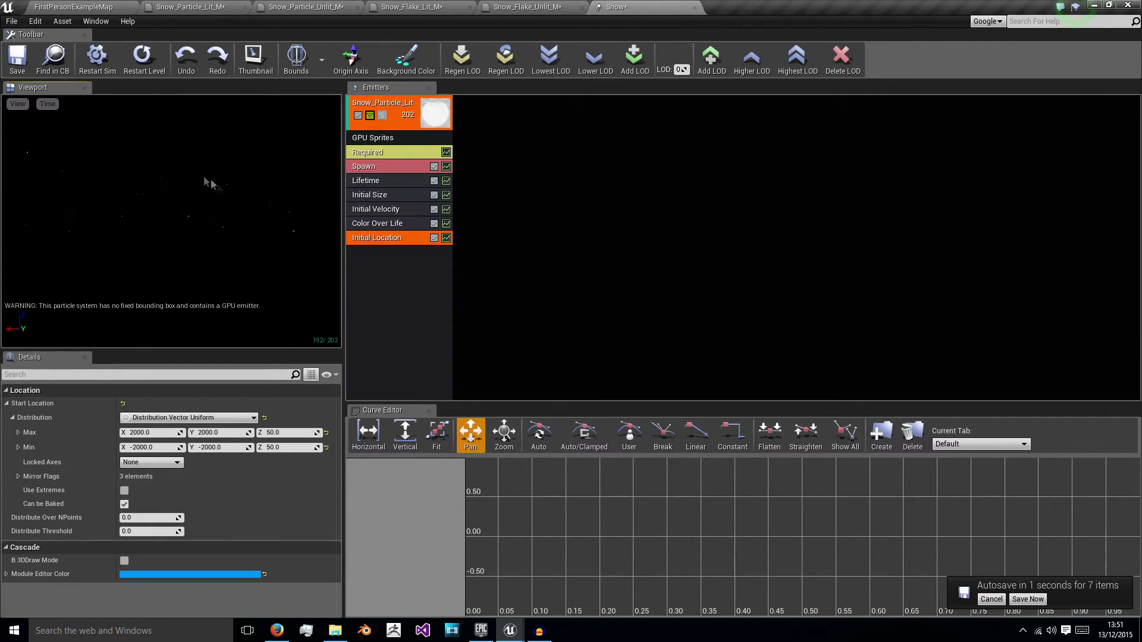
Set the Initial Velocity module's maximum start velocity to X 100, Y 100 and Z -500.
{"action": "left_click", "coordinate": [373, 211]}
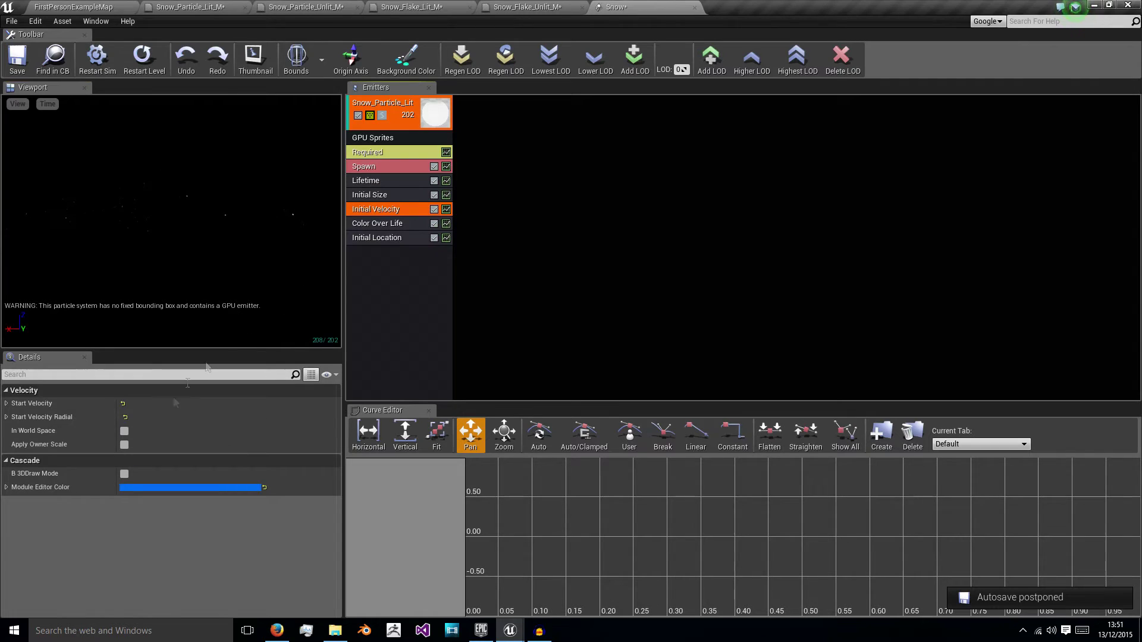
{"action": "left_click", "coordinate": [6, 403]}
{"action": "left_click", "coordinate": [13, 417]}
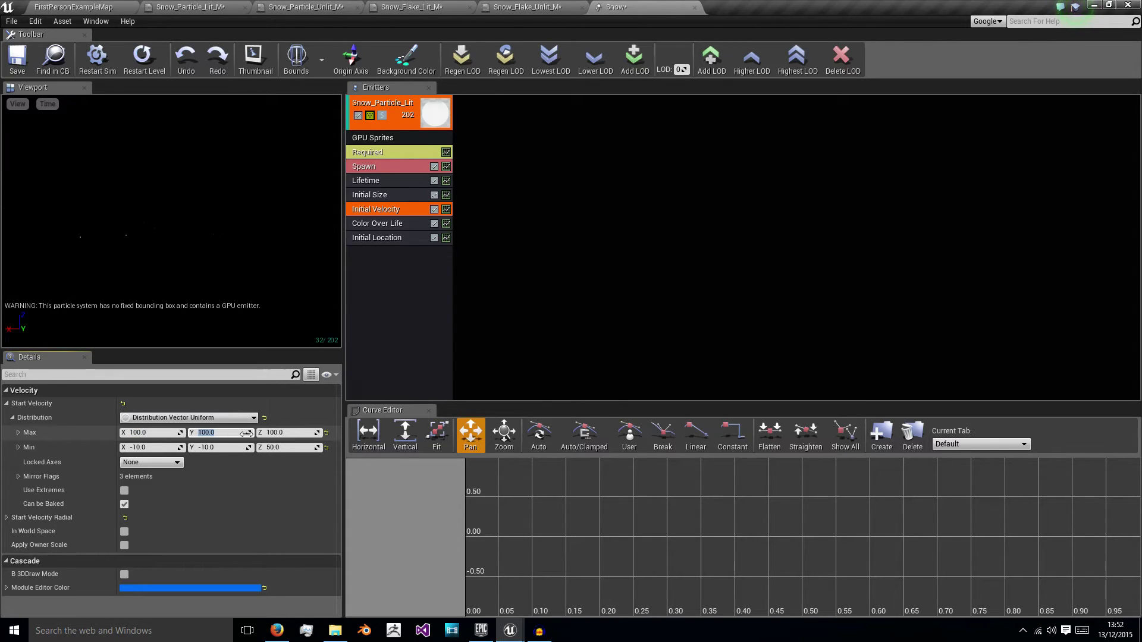
{"action": "left_click", "coordinate": [271, 432]}
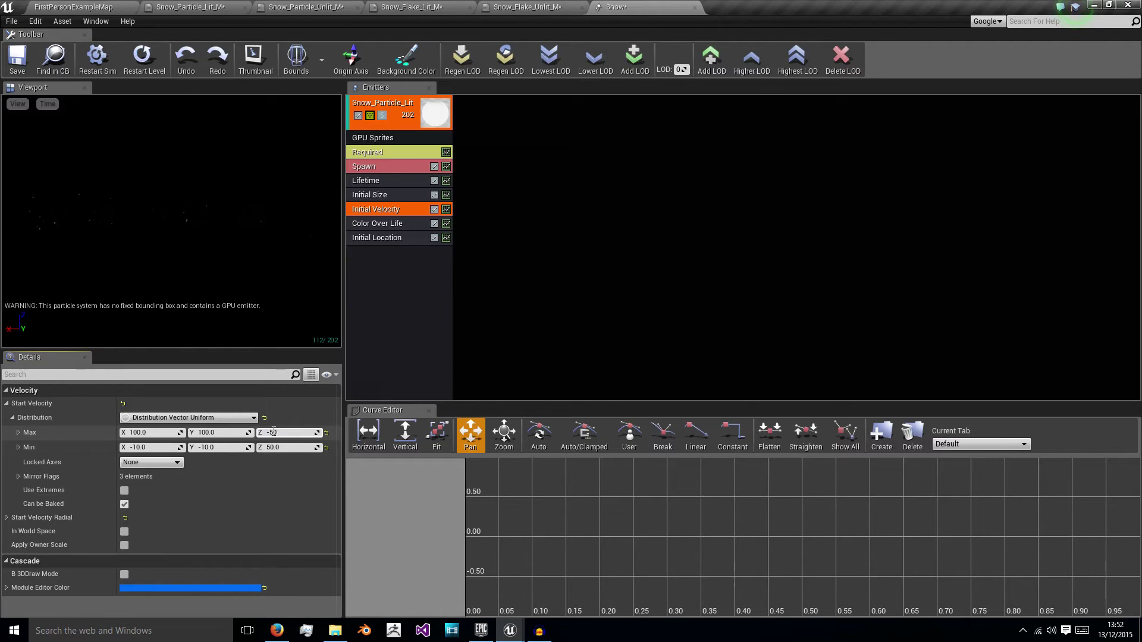
Set the minimum start velocity to X -100, Y -100 and Z -250.
{"action": "left_click", "coordinate": [158, 448]}
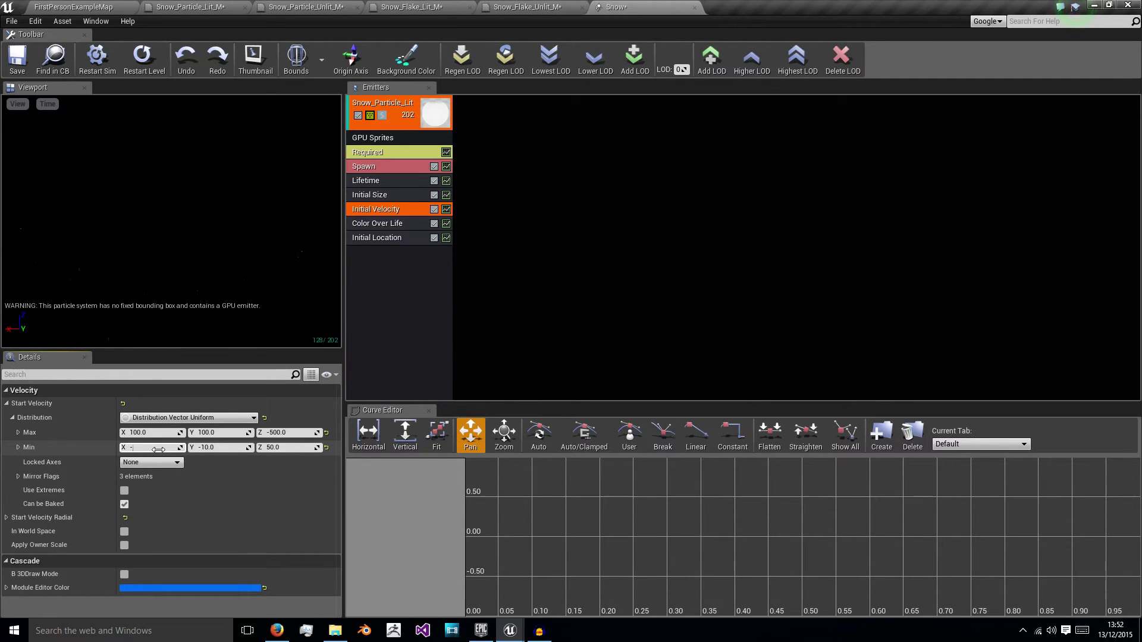
{"action": "left_click", "coordinate": [203, 448]}
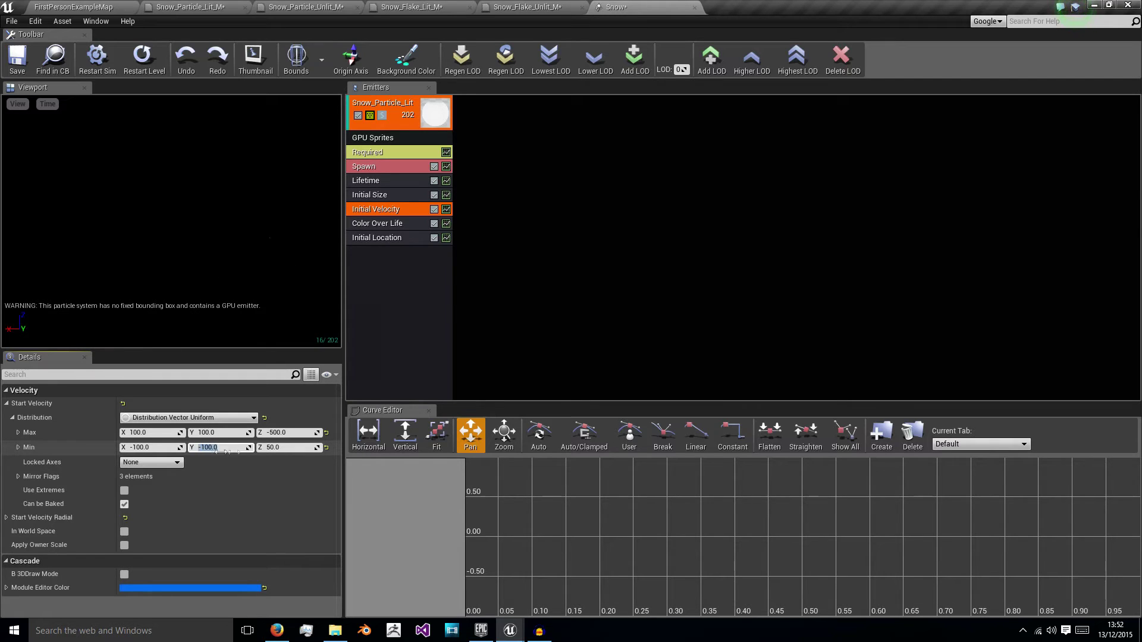
{"action": "left_click", "coordinate": [285, 447]}
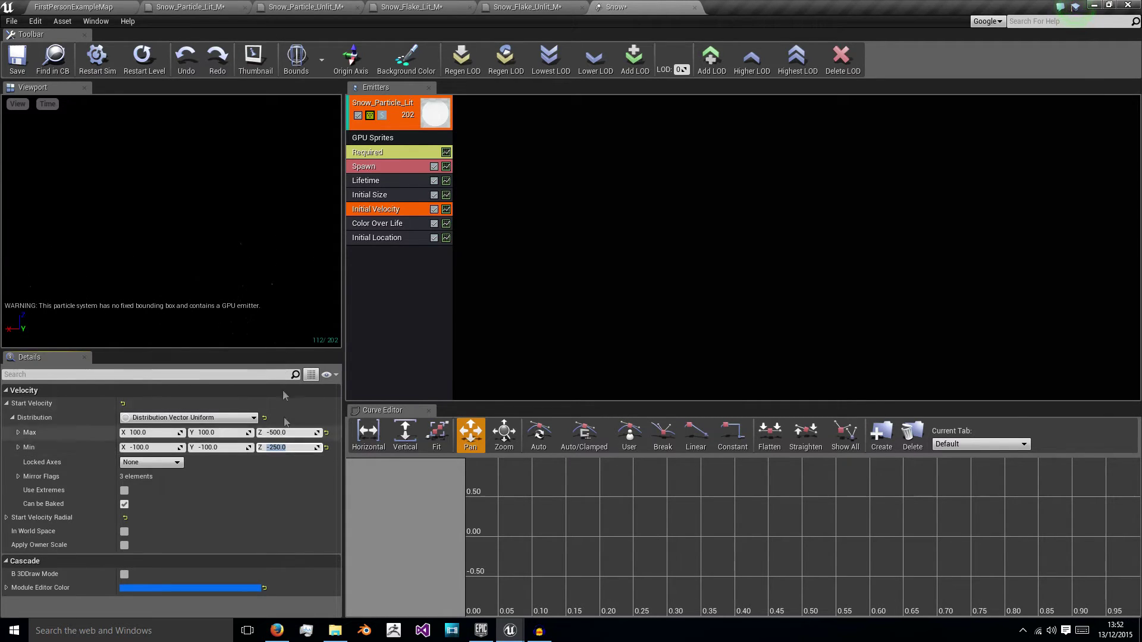
{"action": "key", "text": "Return"}
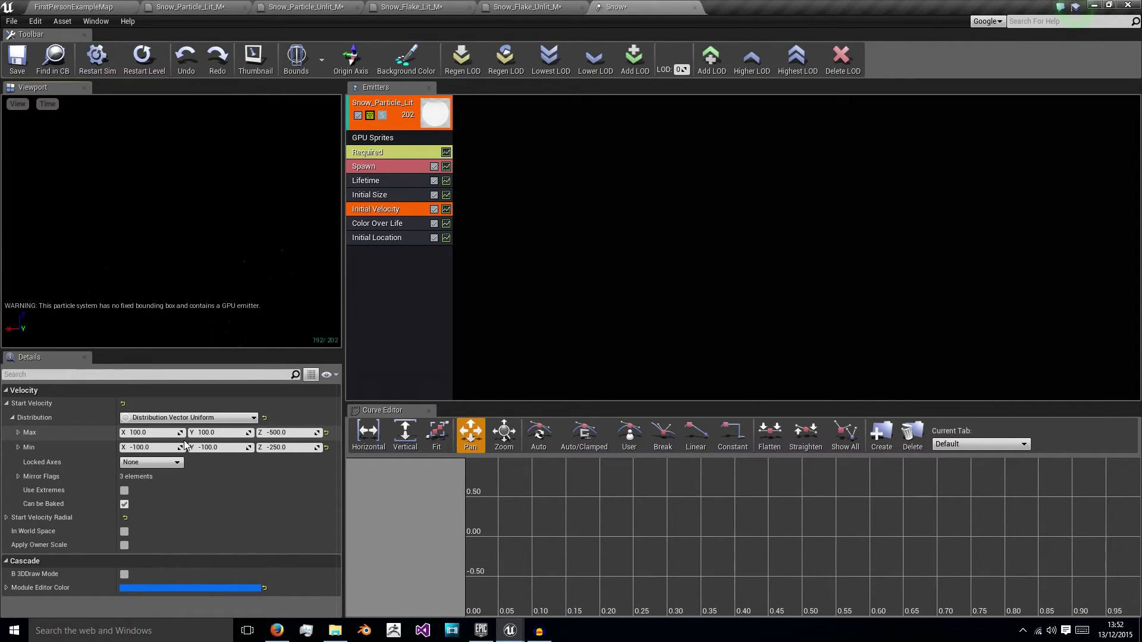
Widen the horizontal start velocity range by setting X and Y to 200 for the maximum and -200 for the minimum.
{"action": "left_click", "coordinate": [165, 430]}
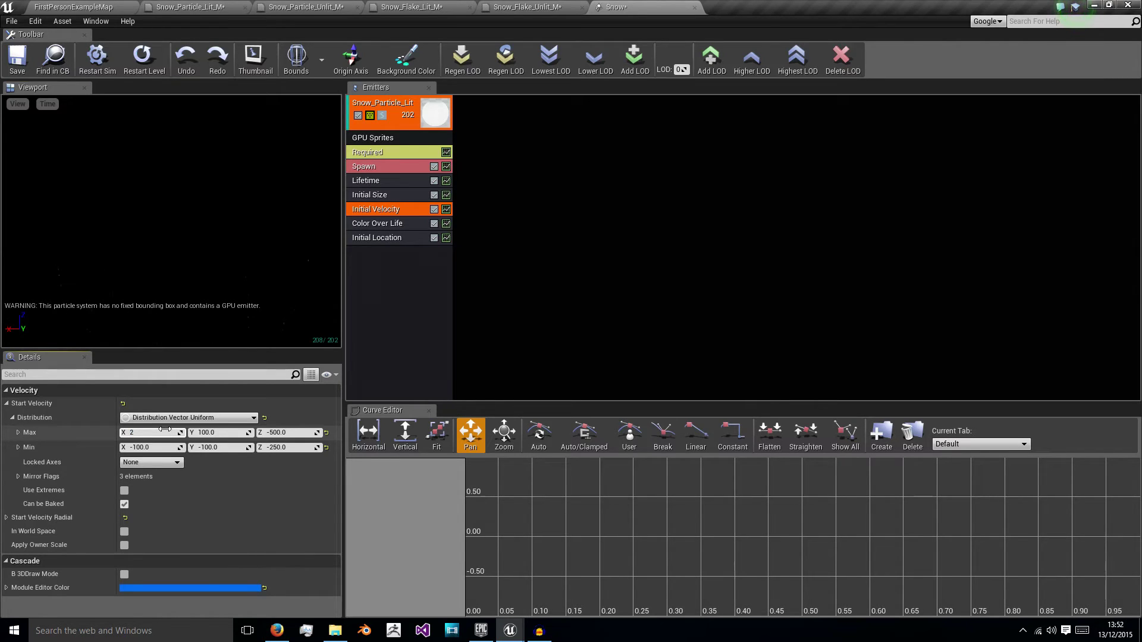
{"action": "key", "text": "Return"}
{"action": "left_click", "coordinate": [210, 432]}
{"action": "type", "text": "2"}
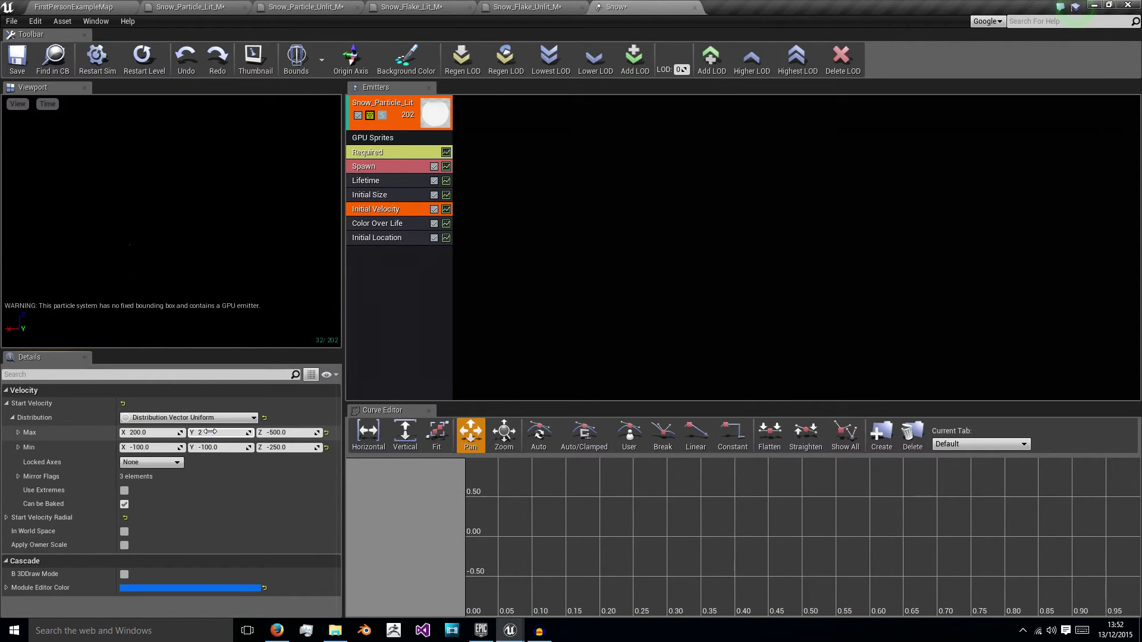
{"action": "type", "text": "00"}
{"action": "key", "text": "Return"}
{"action": "left_click", "coordinate": [165, 447]}
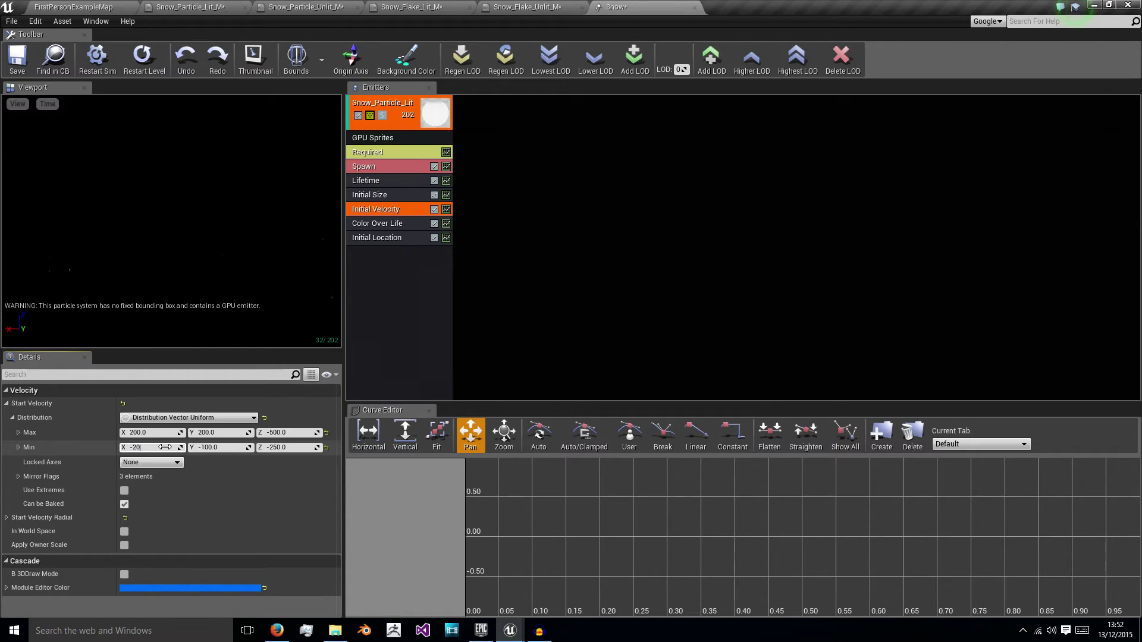
{"action": "left_click", "coordinate": [221, 449]}
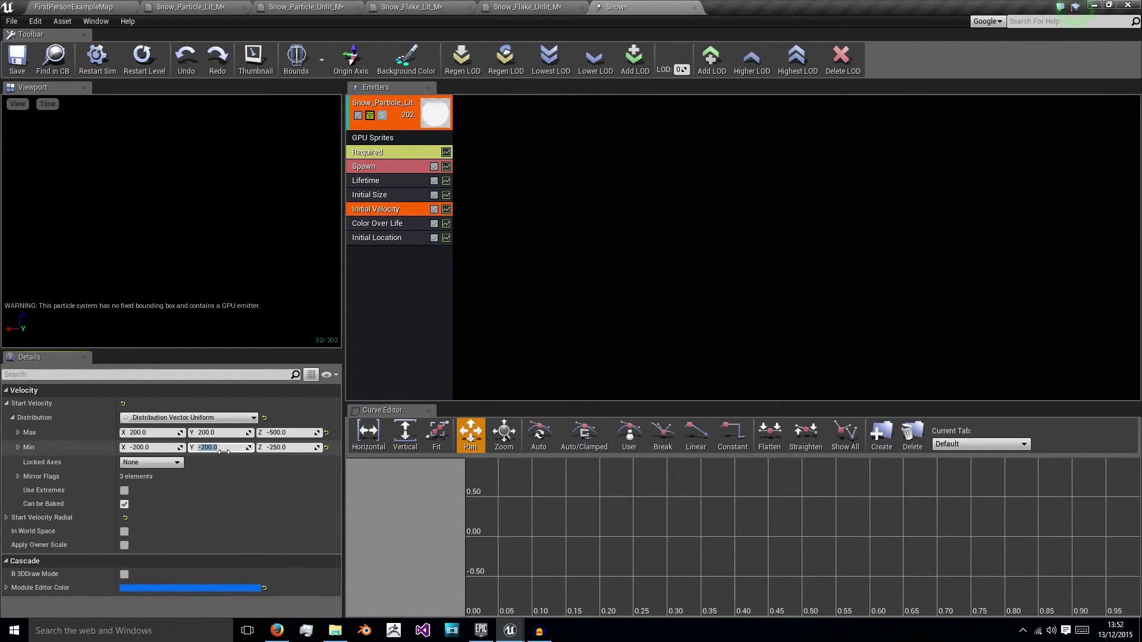
{"action": "key", "text": "Return"}
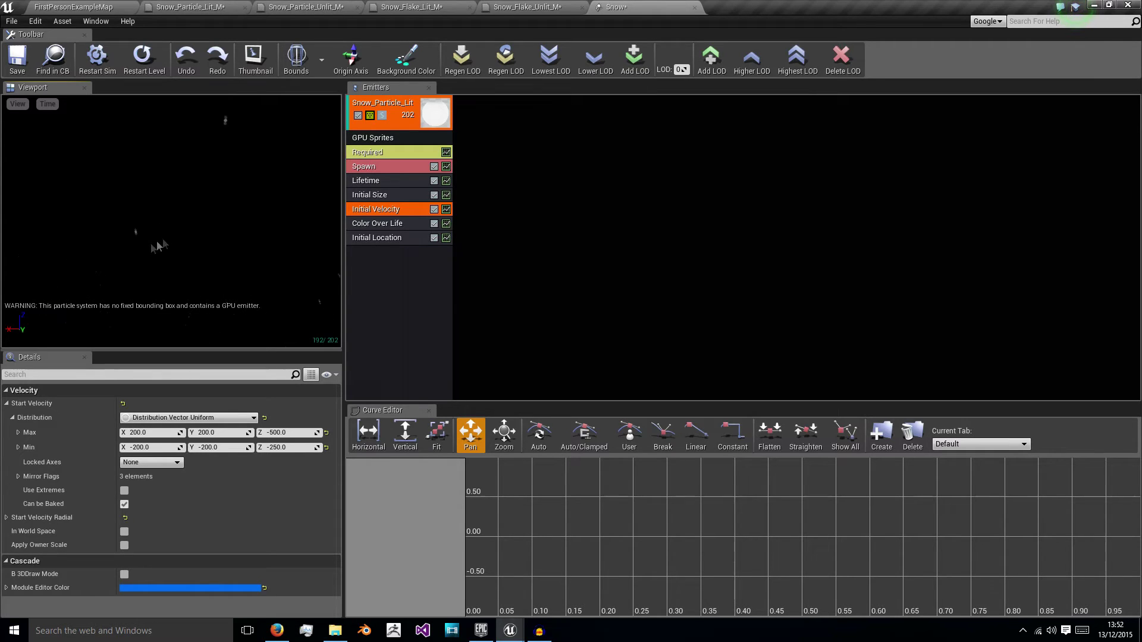
Set the Spawn module's constant rate to 50000.
{"action": "left_click", "coordinate": [396, 168]}
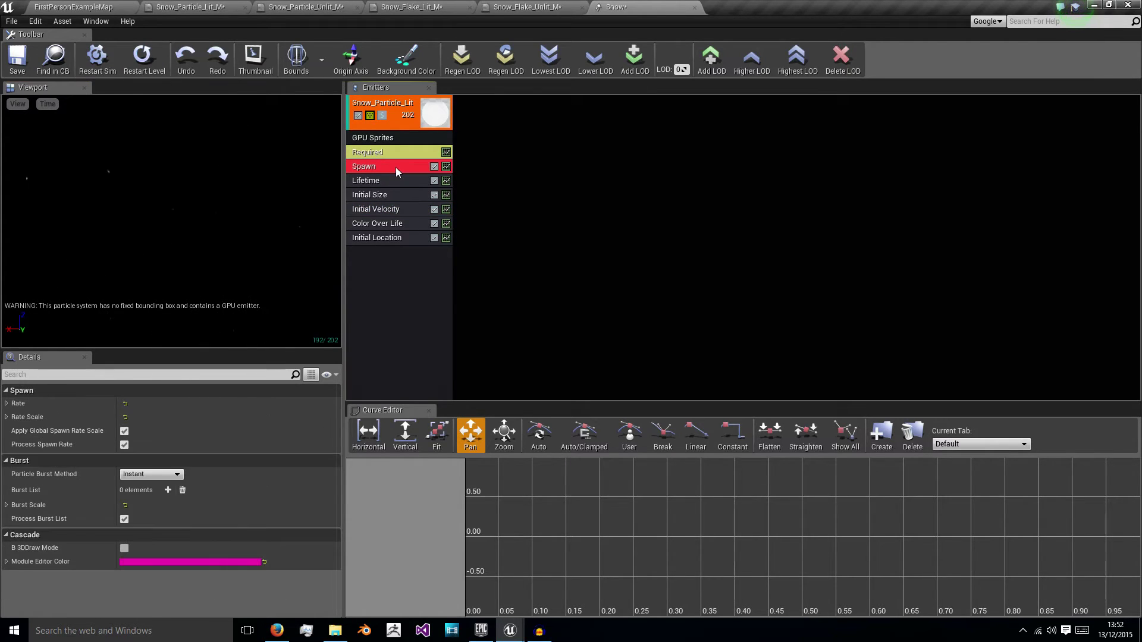
{"action": "left_click", "coordinate": [408, 154]}
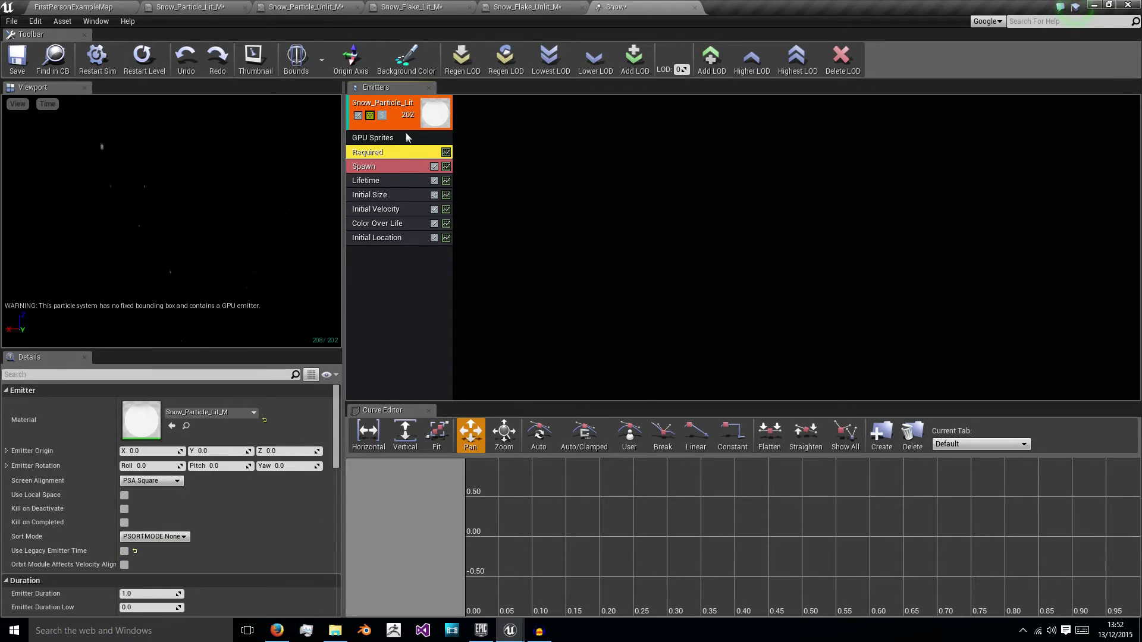
{"action": "left_click", "coordinate": [392, 167]}
{"action": "left_click", "coordinate": [6, 403]}
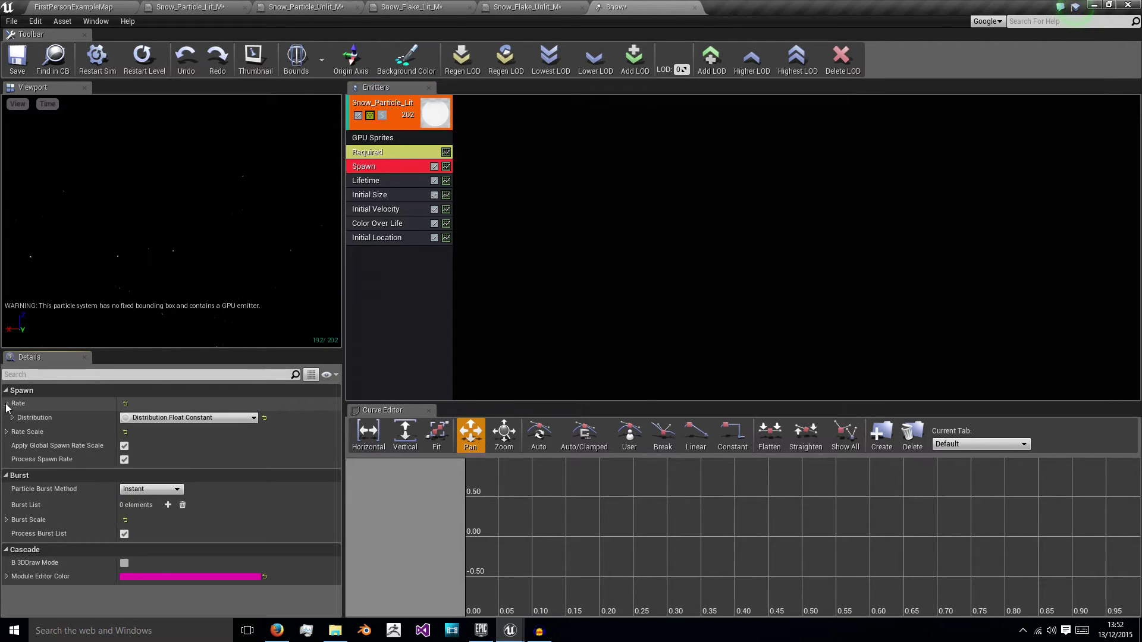
{"action": "left_click", "coordinate": [12, 417]}
{"action": "left_click", "coordinate": [138, 432]}
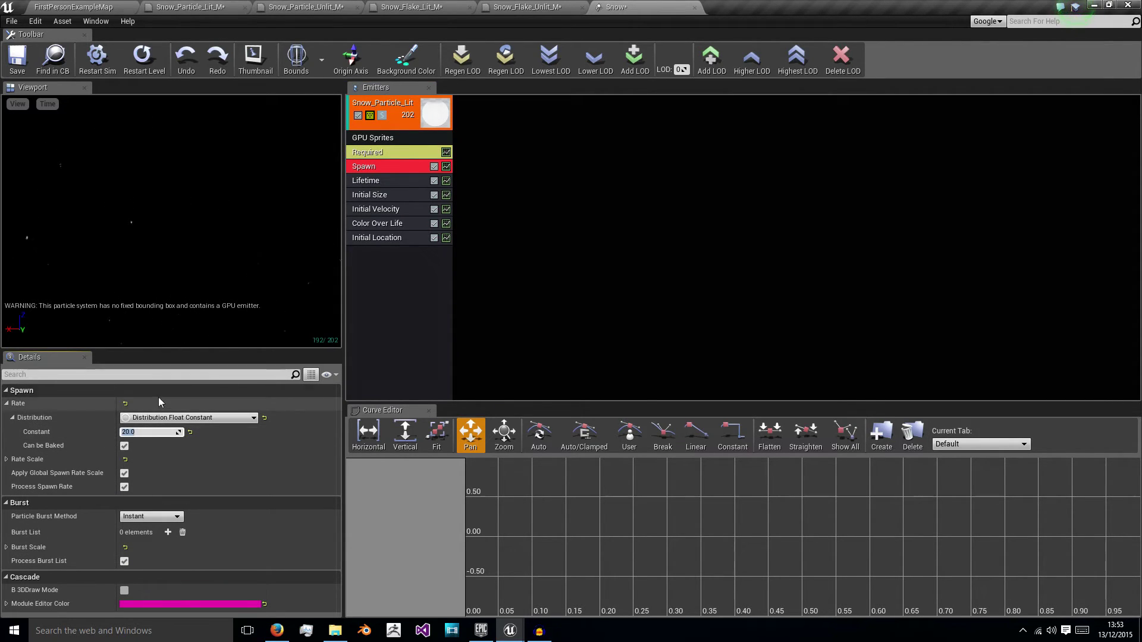
{"action": "type", "text": "500"}
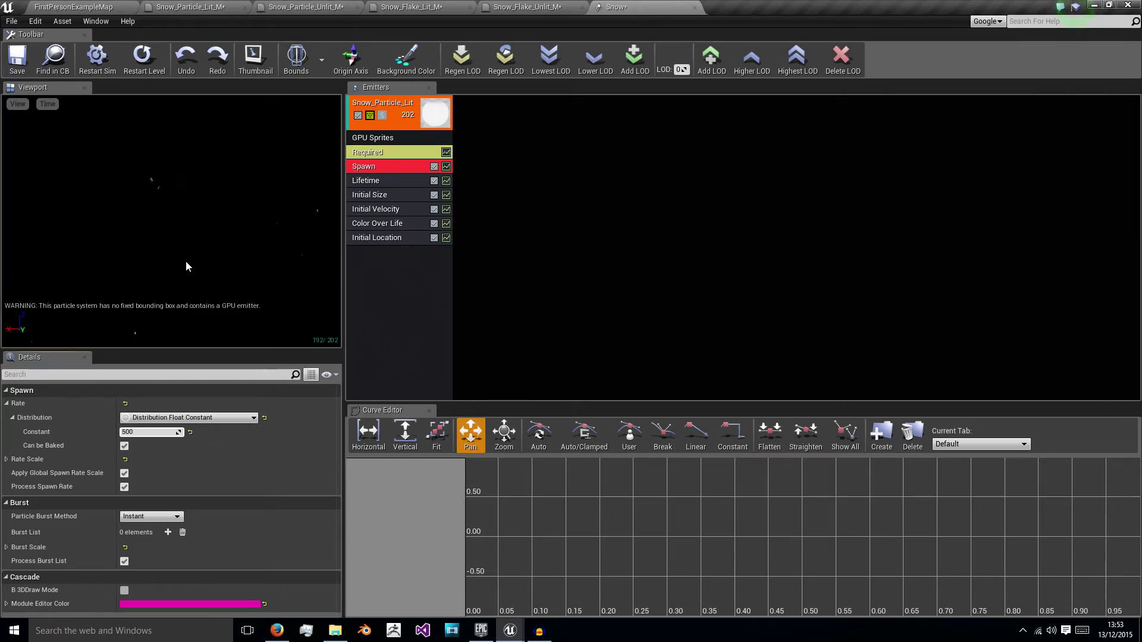
{"action": "type", "text": "000"}
{"action": "key", "text": "Return"}
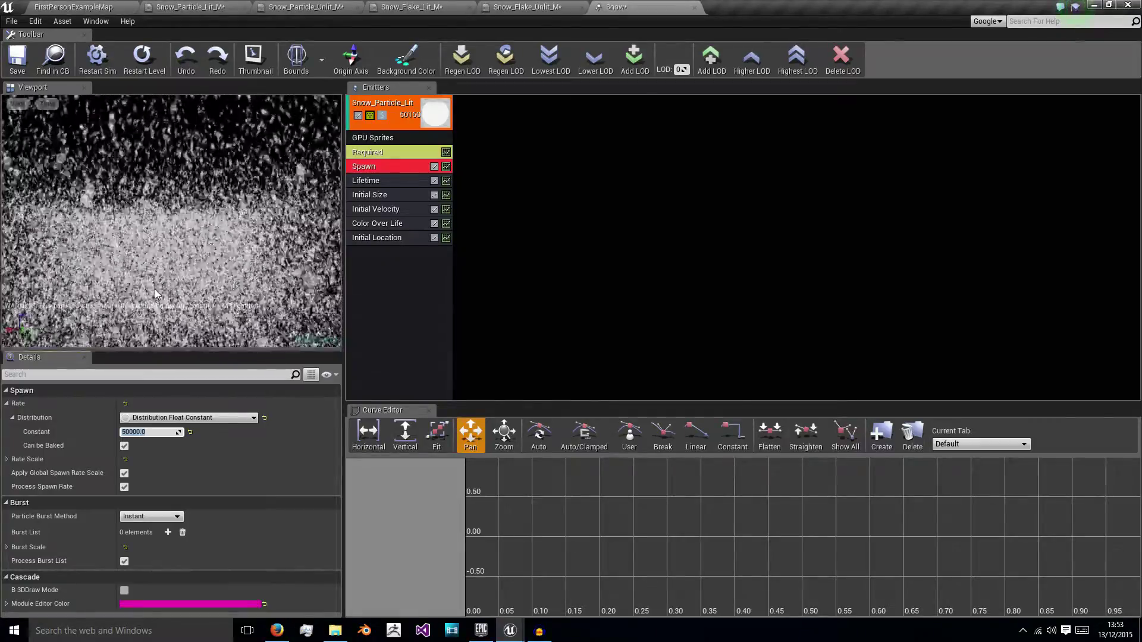
Reduce the Spawn module's constant rate to 5000 and check the snow density in the preview.
{"action": "double_click", "coordinate": [143, 432]}
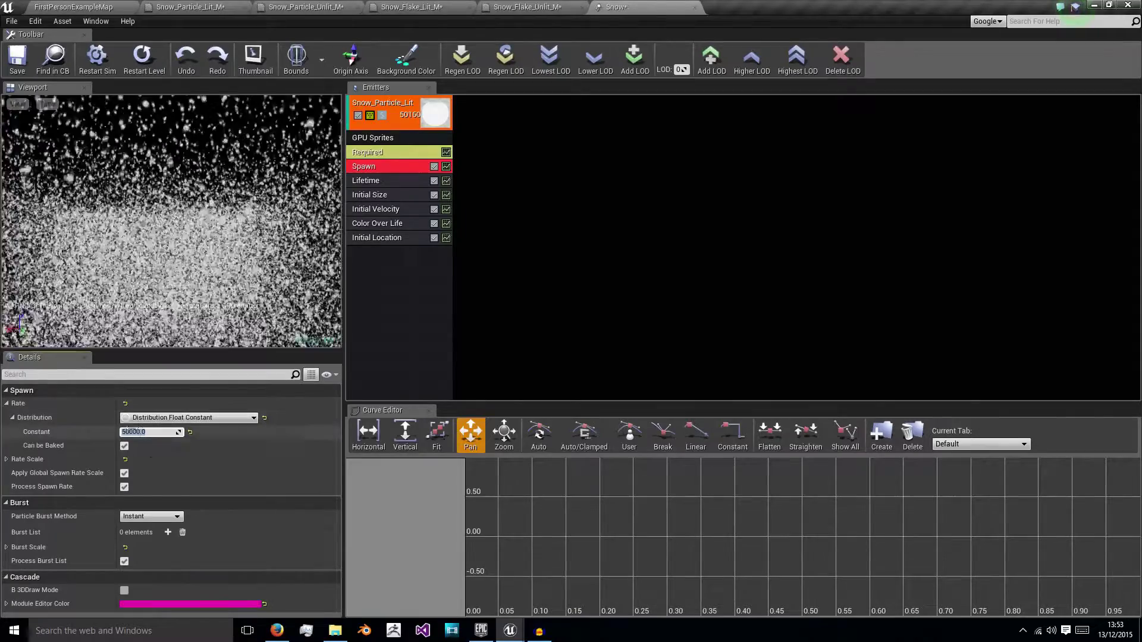
{"action": "type", "text": "5000"}
{"action": "key", "text": "Return"}
{"action": "key", "text": "Return"}
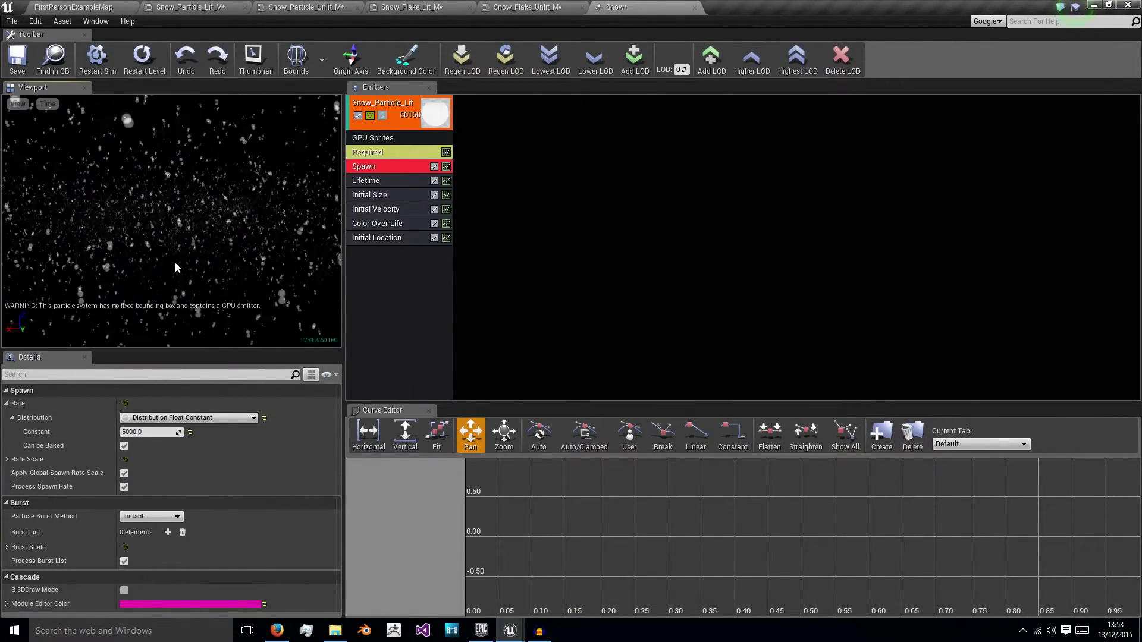
{"action": "scroll", "coordinate": [166, 207], "scroll_direction": "down", "scroll_amount": 6}
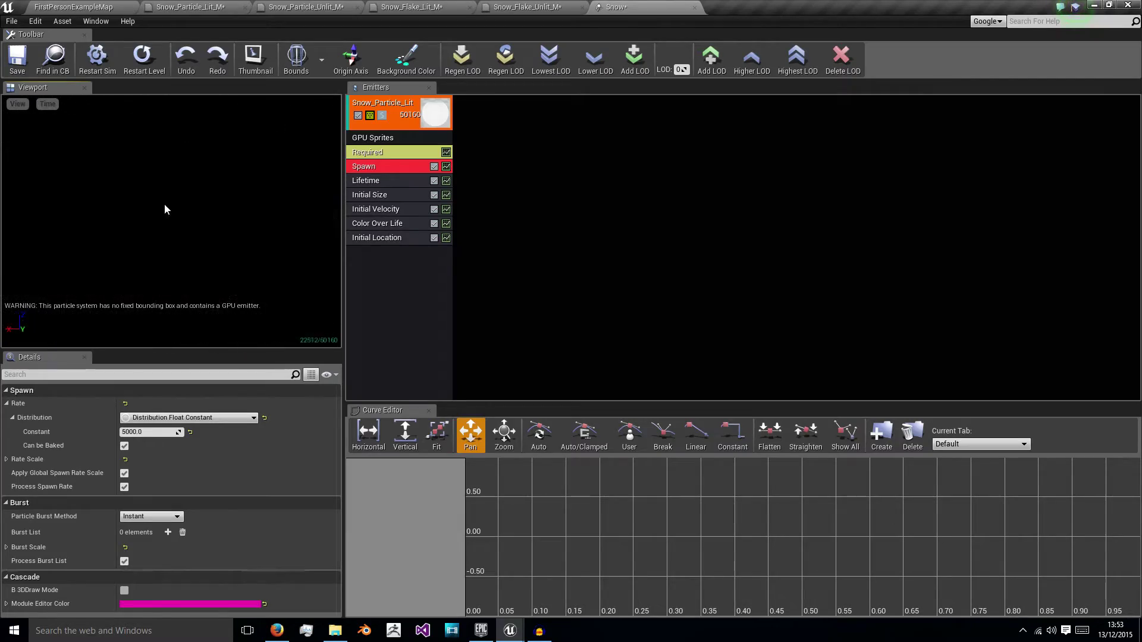
{"action": "scroll", "coordinate": [159, 220], "scroll_direction": "up", "scroll_amount": 6}
{"action": "scroll", "coordinate": [163, 225], "scroll_direction": "down", "scroll_amount": 5}
{"action": "scroll", "coordinate": [168, 230], "scroll_direction": "up", "scroll_amount": 5}
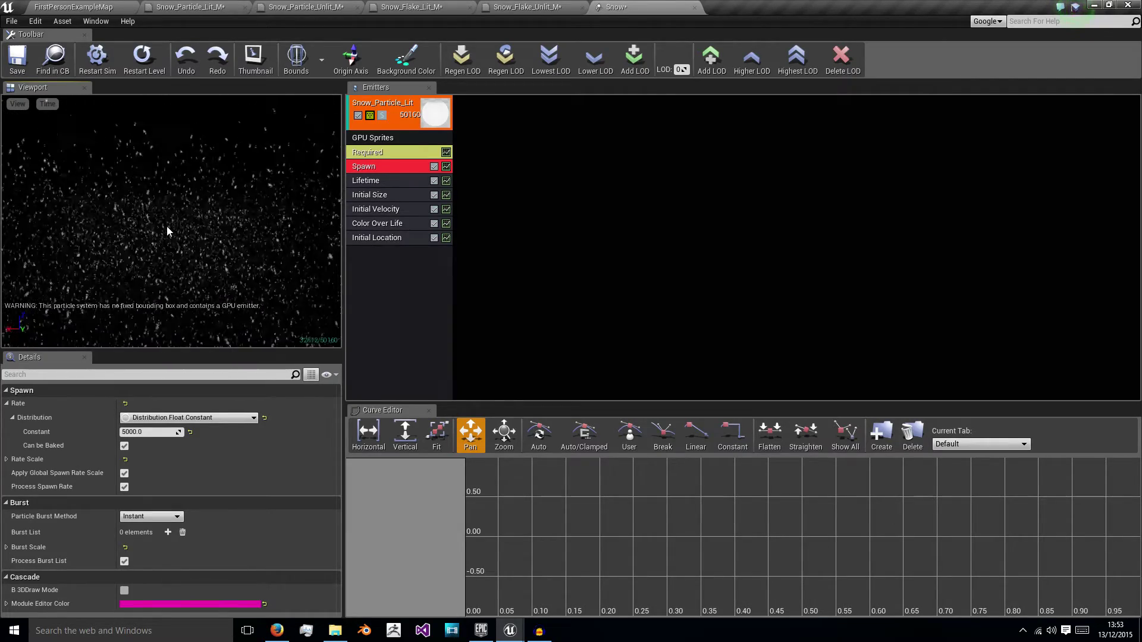
Add a Collision module to the snow emitter and set its response to Kill.
{"action": "right_click", "coordinate": [401, 277]}
{"action": "left_click", "coordinate": [400, 273]}
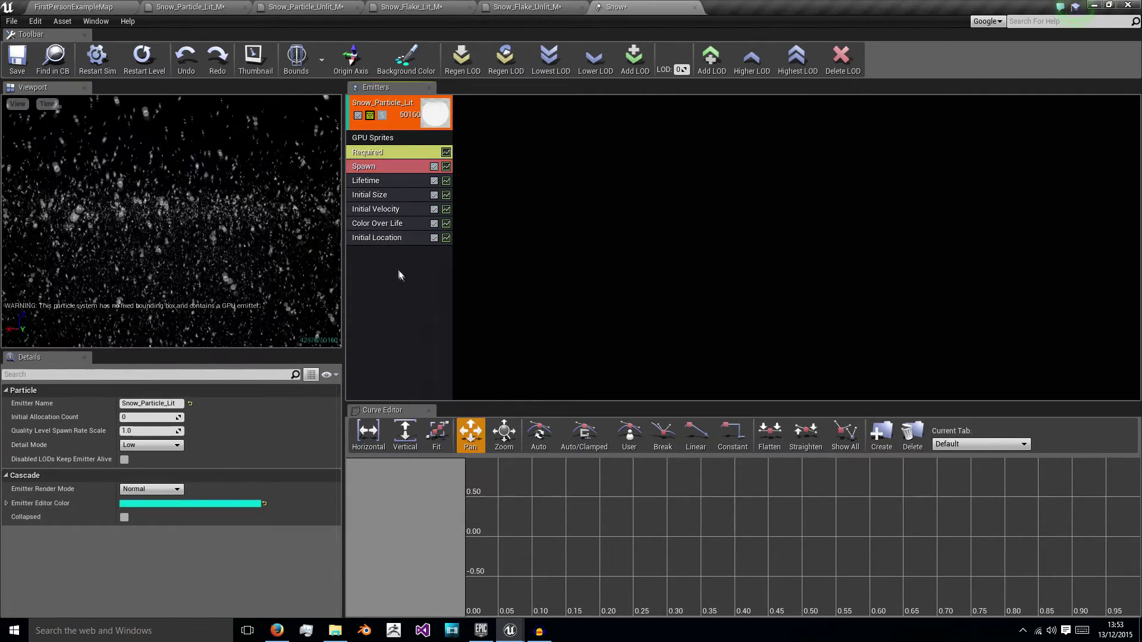
{"action": "right_click", "coordinate": [396, 258]}
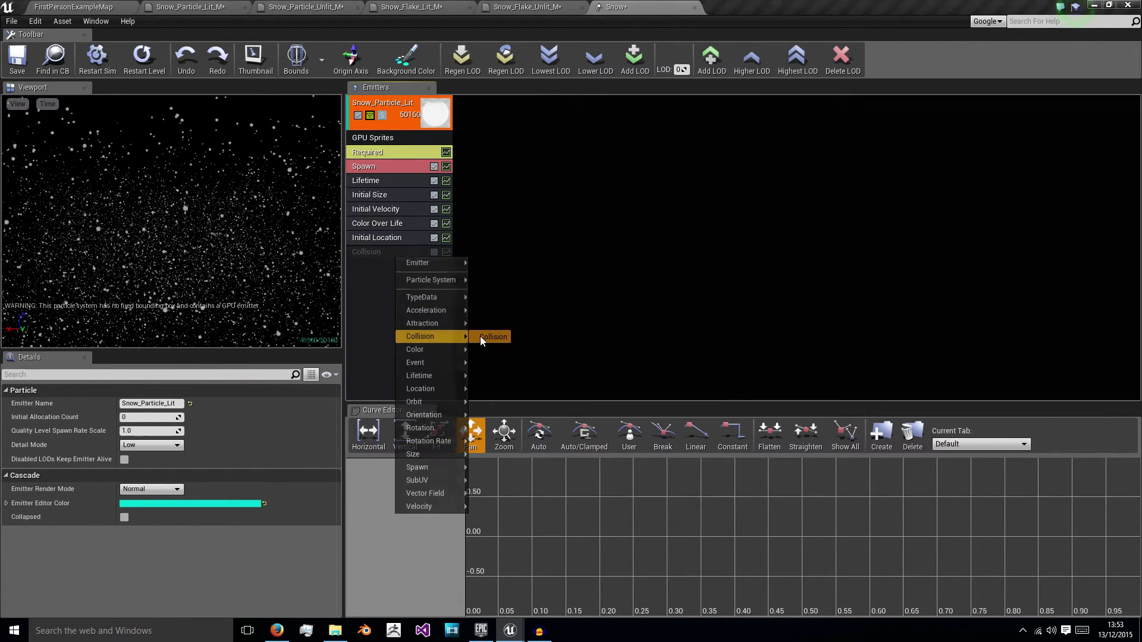
{"action": "left_click", "coordinate": [481, 336]}
{"action": "left_click", "coordinate": [392, 250]}
{"action": "left_click", "coordinate": [146, 475]}
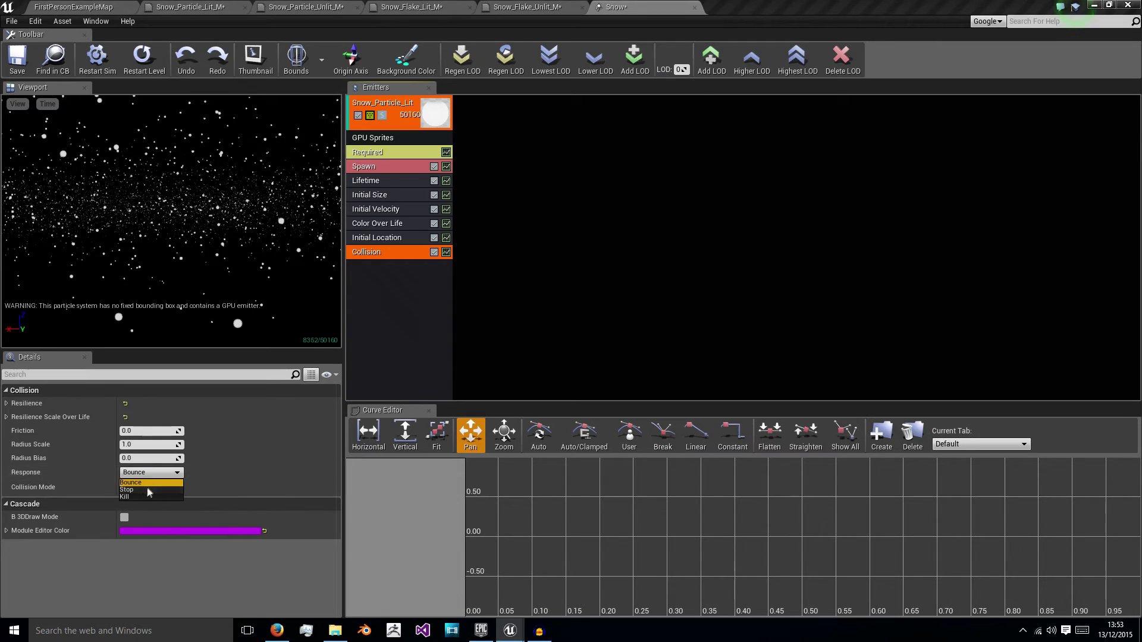
{"action": "left_click", "coordinate": [141, 490]}
{"action": "left_click", "coordinate": [143, 475]}
{"action": "left_click", "coordinate": [144, 489]}
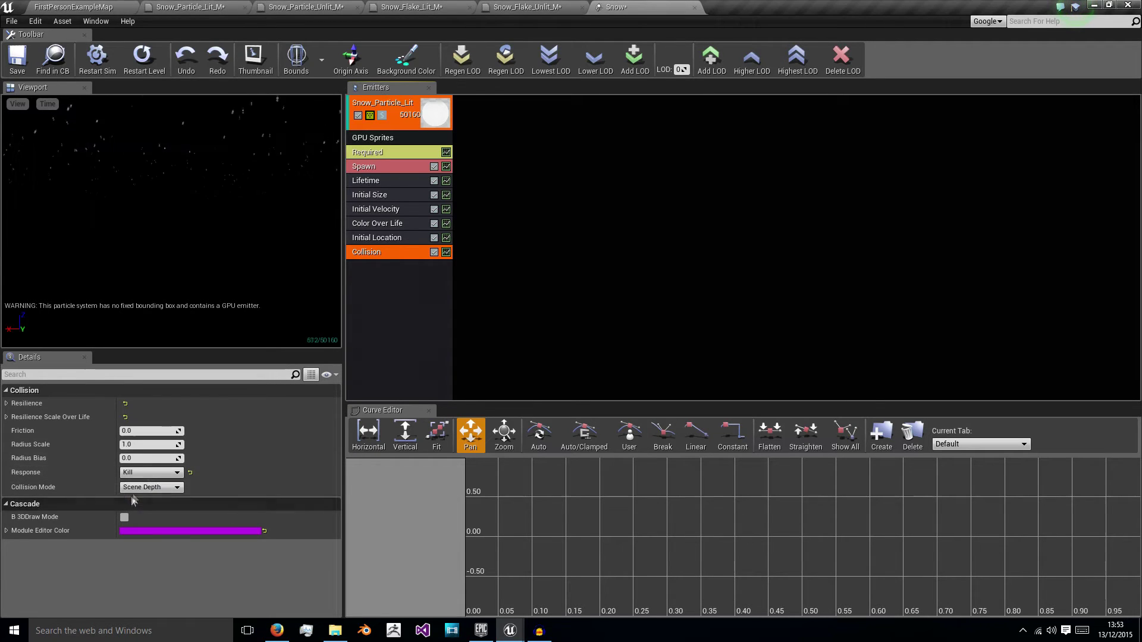
{"action": "left_click", "coordinate": [400, 299]}
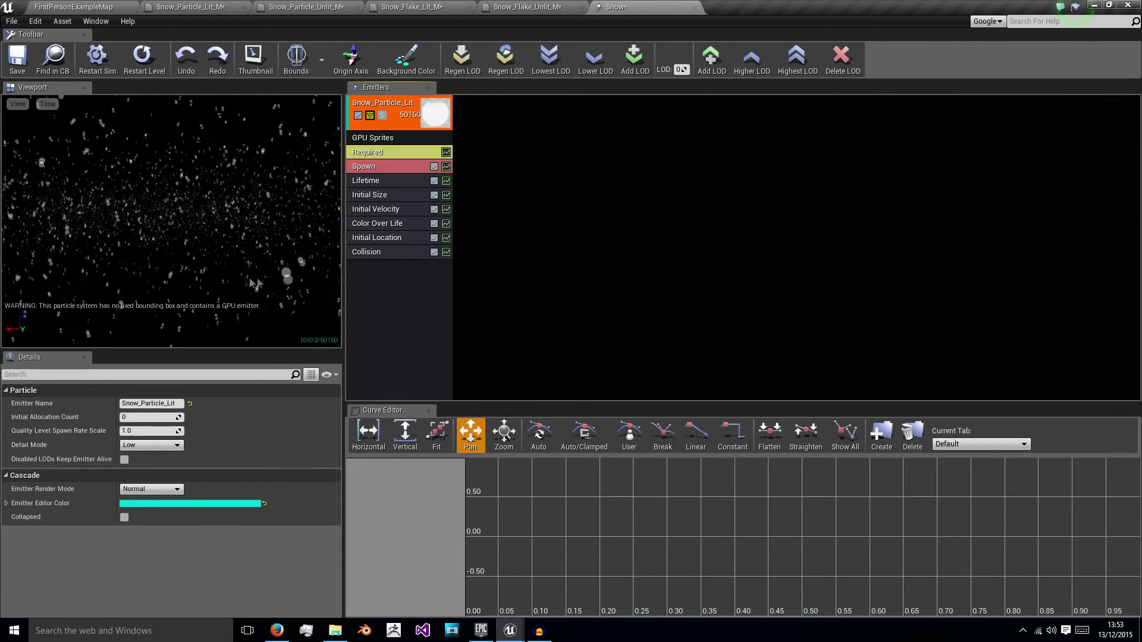
Add an Initial Rotation module to the emitter and set its maximum start rotation to 10.
{"action": "right_click", "coordinate": [395, 262]}
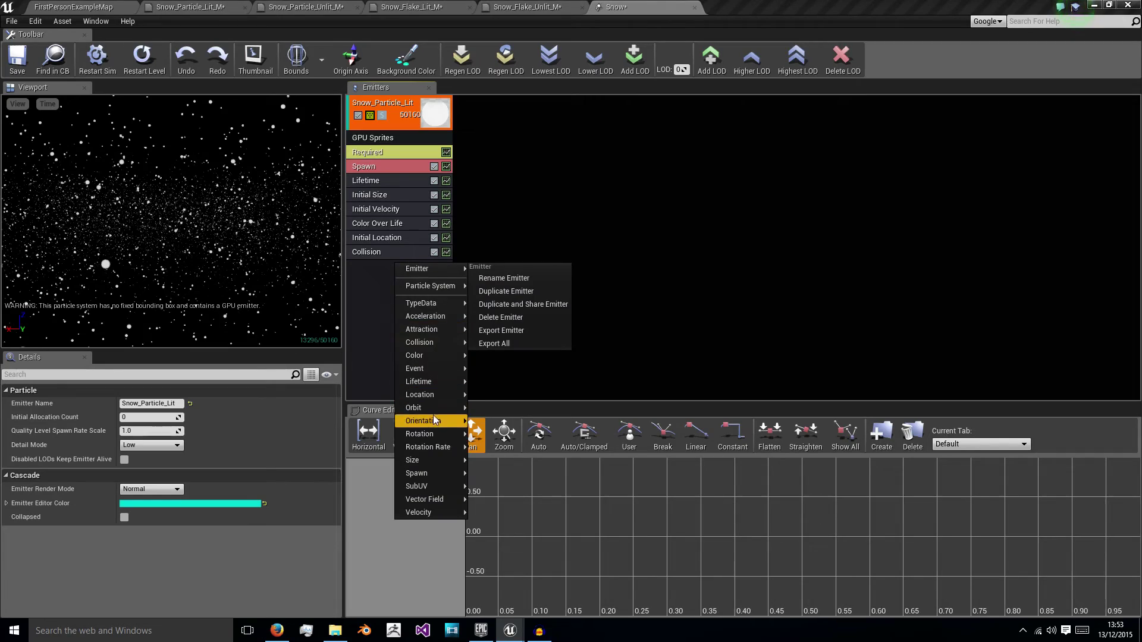
{"action": "mouse_move", "coordinate": [428, 434]}
{"action": "left_click", "coordinate": [506, 433]}
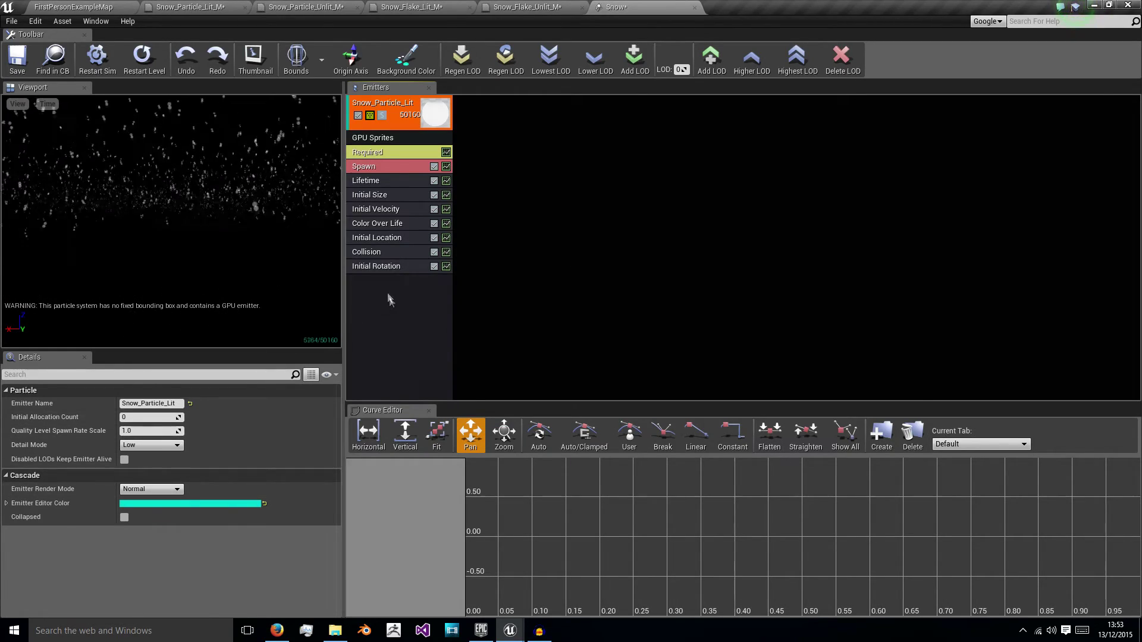
{"action": "left_click", "coordinate": [365, 267]}
{"action": "left_click", "coordinate": [7, 404]}
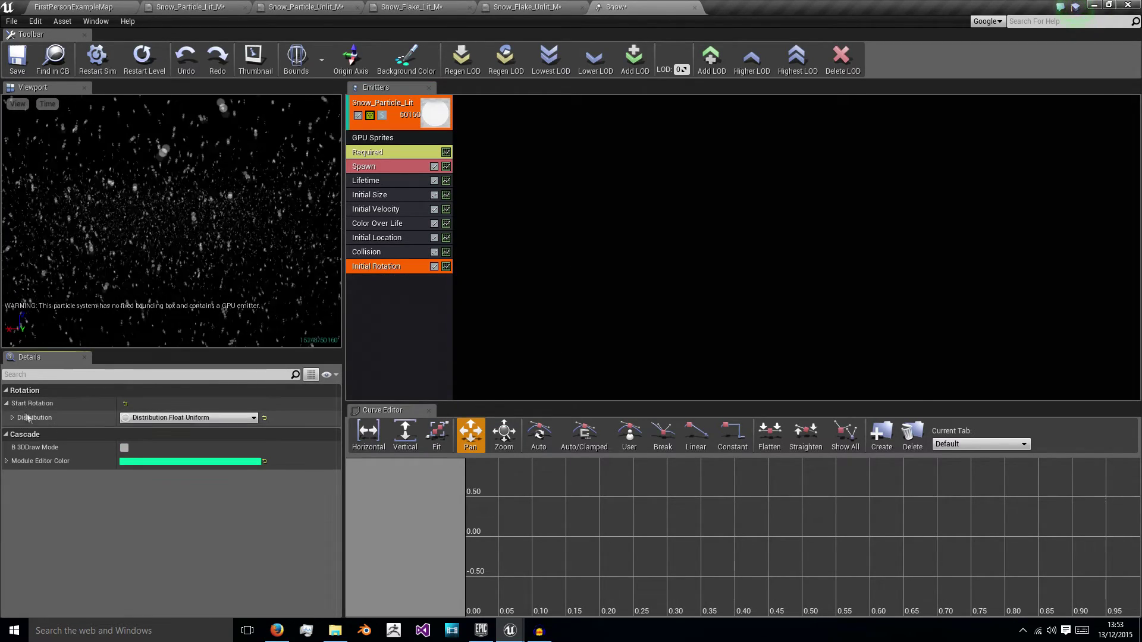
{"action": "left_click", "coordinate": [12, 417]}
{"action": "left_click", "coordinate": [154, 445]}
{"action": "type", "text": "10"}
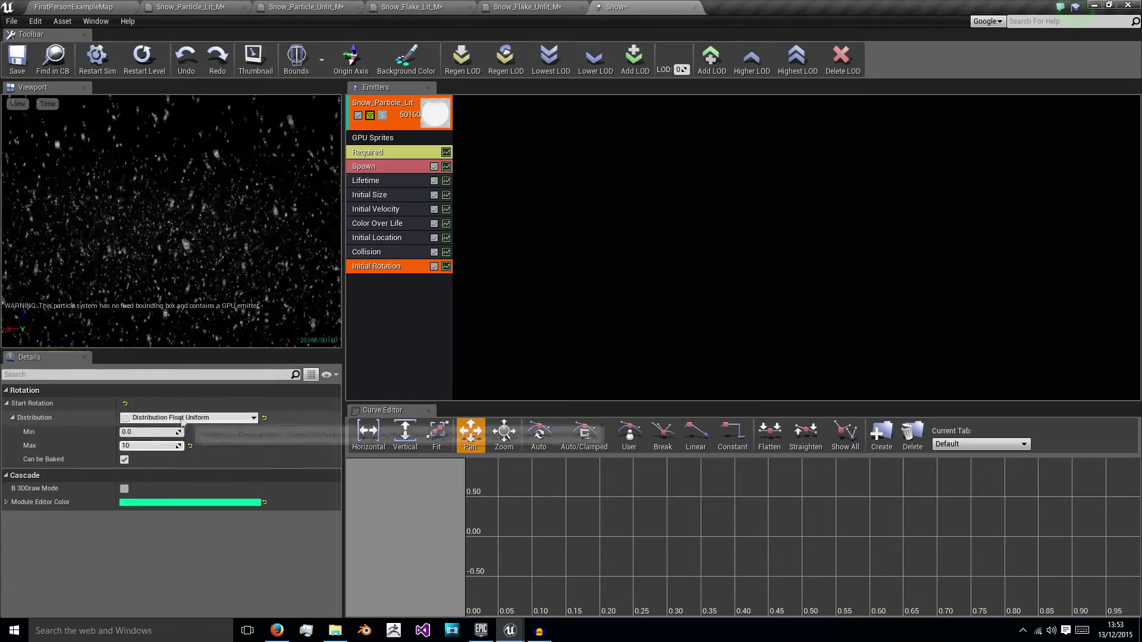
{"action": "left_click", "coordinate": [385, 335]}
Add an Initial Rotation Rate module and move the Collision module below it to the end of the emitter's module stack.
{"action": "right_click", "coordinate": [385, 296]}
{"action": "left_click", "coordinate": [376, 292]}
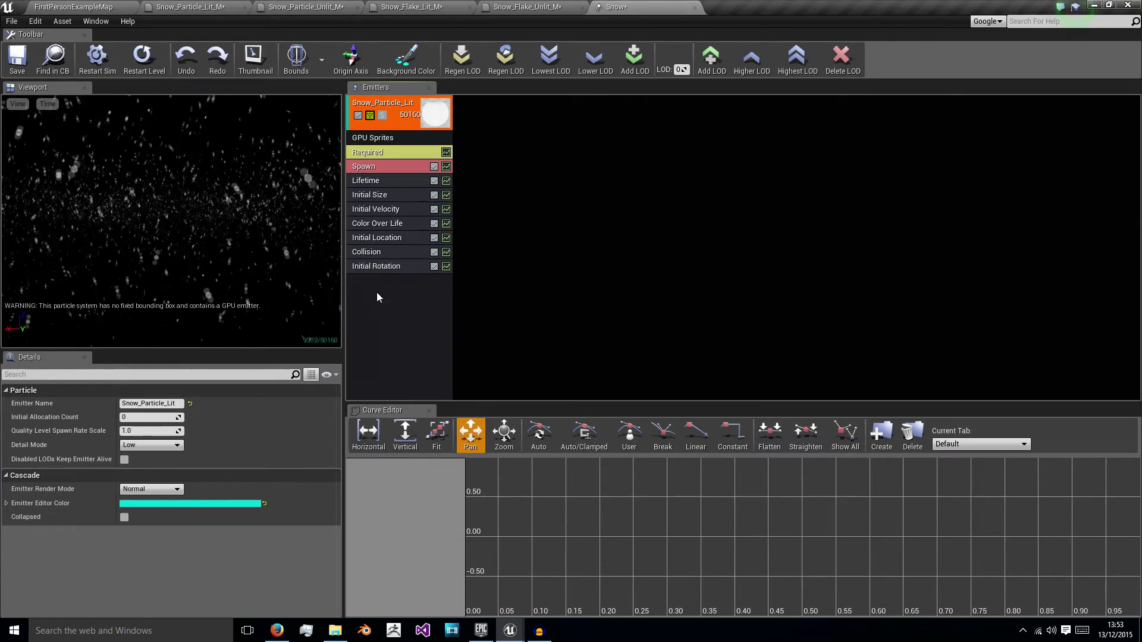
{"action": "right_click", "coordinate": [376, 292]}
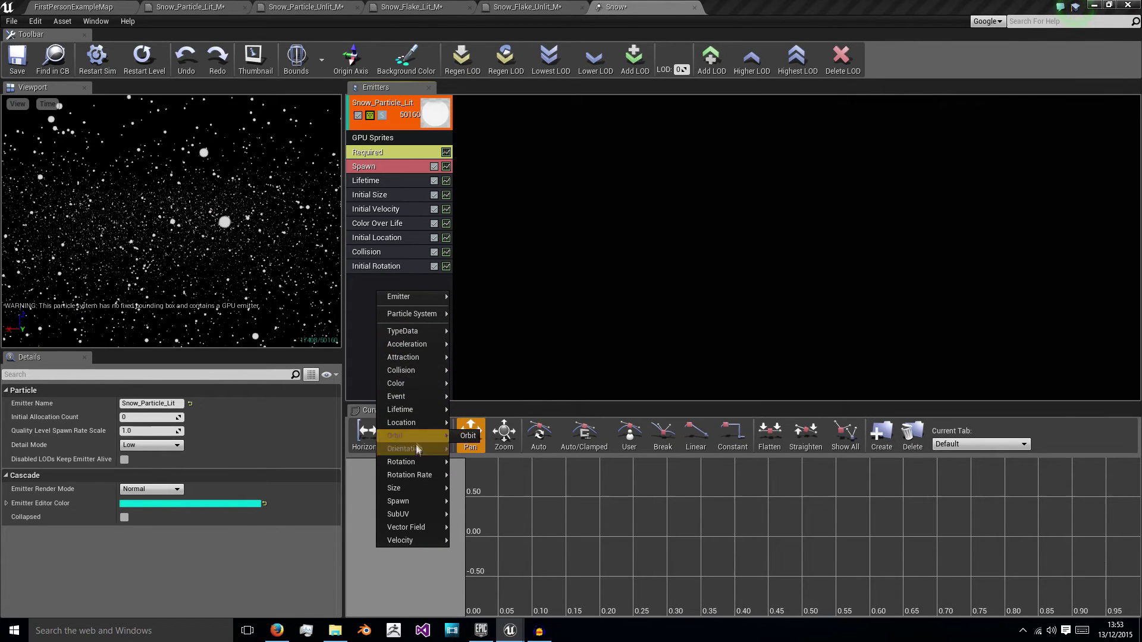
{"action": "left_click", "coordinate": [468, 476]}
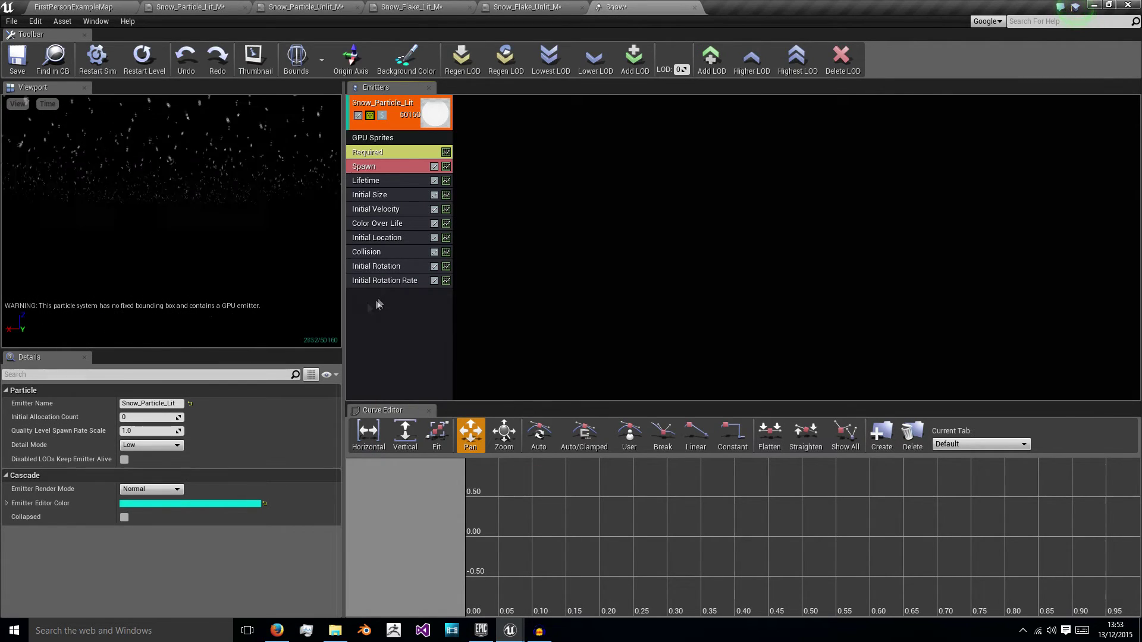
{"action": "left_click", "coordinate": [383, 280]}
{"action": "left_click", "coordinate": [7, 404]}
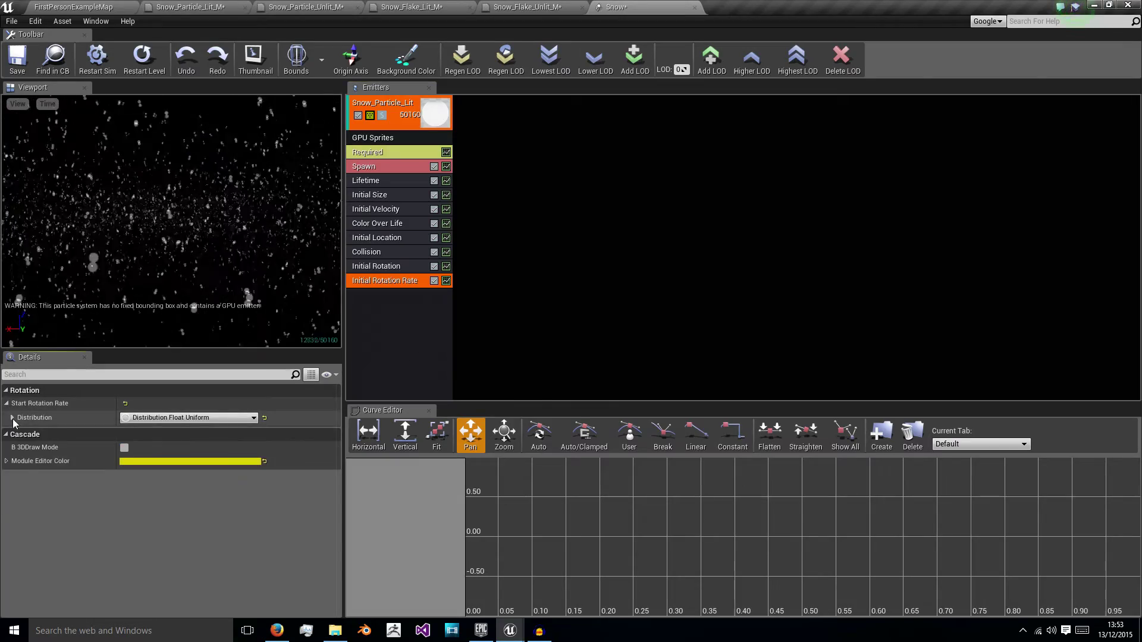
{"action": "left_click", "coordinate": [13, 418]}
{"action": "left_click", "coordinate": [438, 313]}
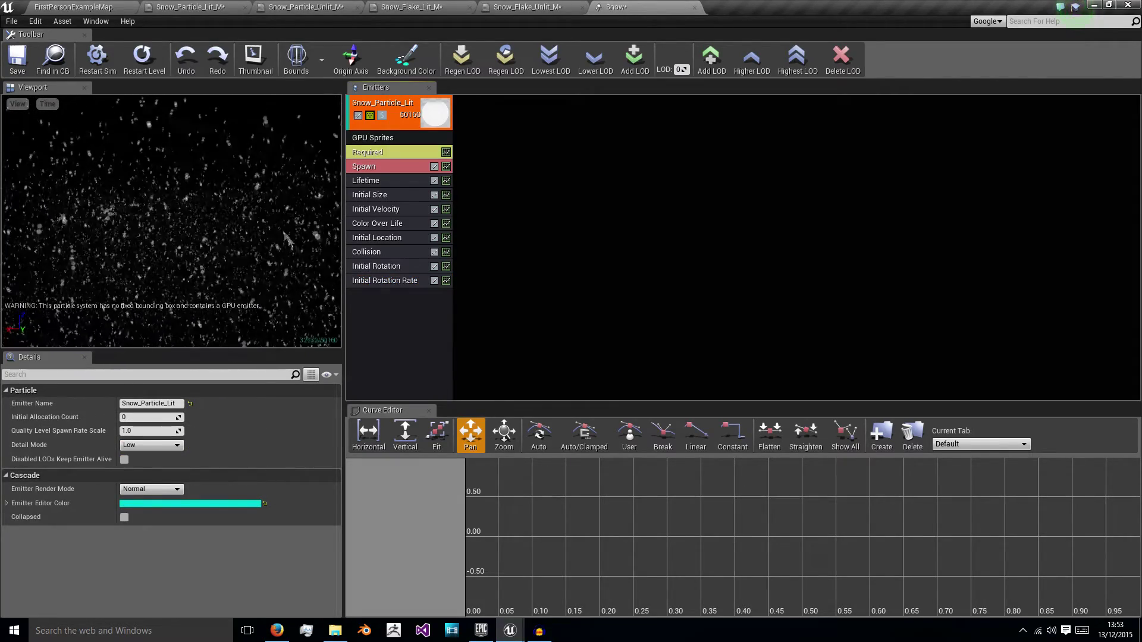
{"action": "left_click_drag", "start_coordinate": [373, 252], "coordinate": [400, 294]}
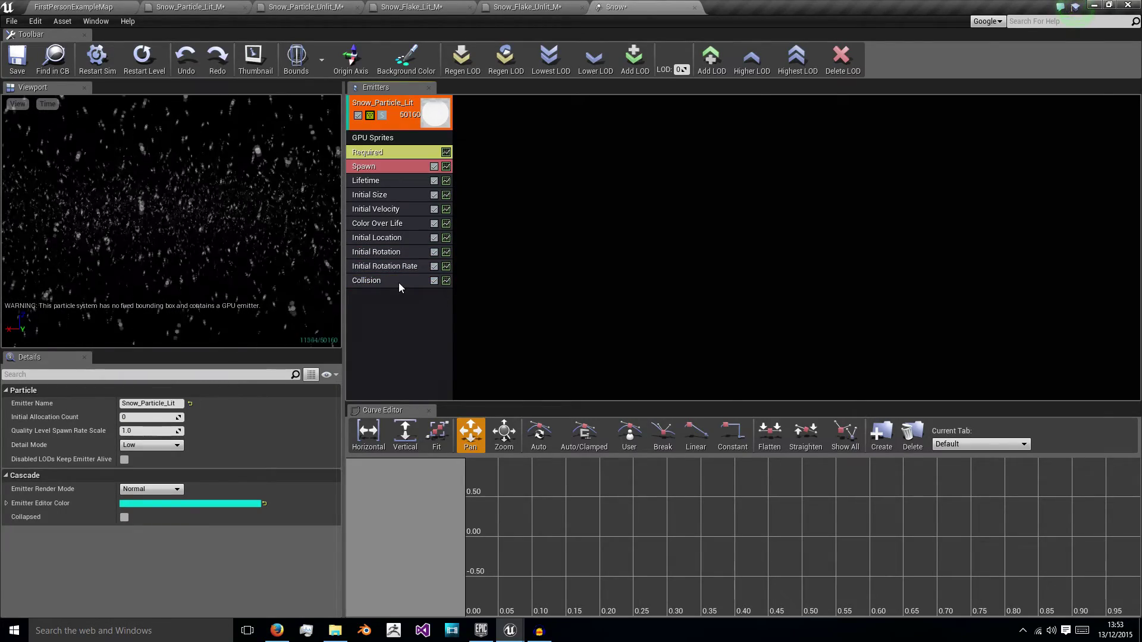
Duplicate the Snow_Particle_Lit emitter three times to make four emitters.
{"action": "right_click", "coordinate": [383, 314]}
{"action": "mouse_move", "coordinate": [397, 322]}
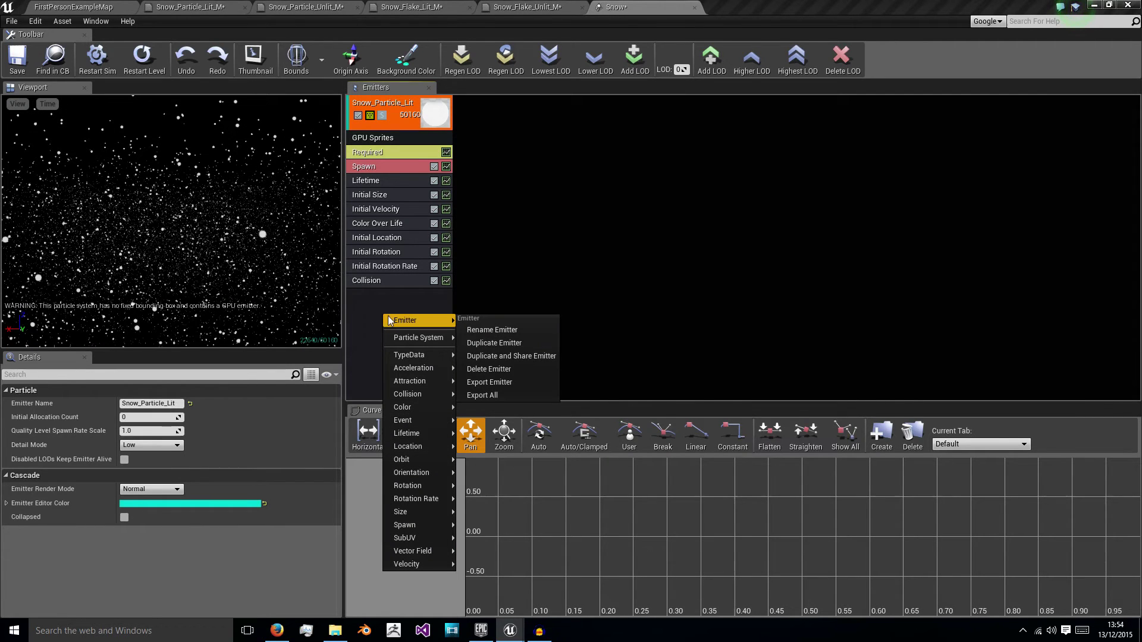
{"action": "left_click", "coordinate": [487, 340]}
{"action": "right_click", "coordinate": [498, 335]}
{"action": "mouse_move", "coordinate": [501, 344]}
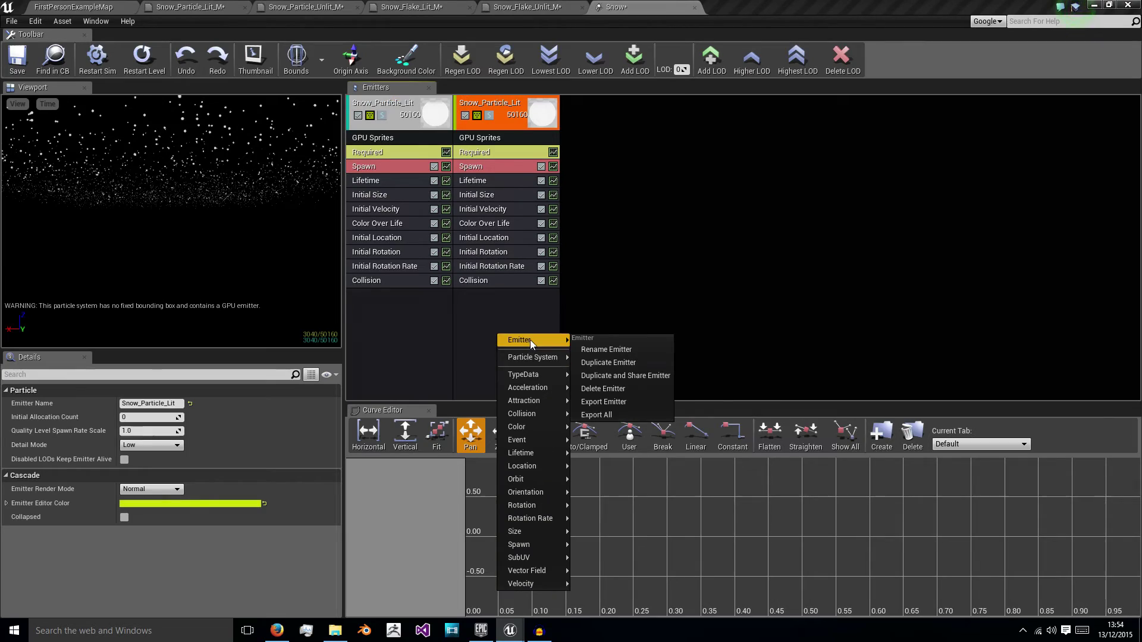
{"action": "left_click", "coordinate": [608, 362]}
{"action": "right_click", "coordinate": [611, 345]}
{"action": "mouse_move", "coordinate": [621, 352]}
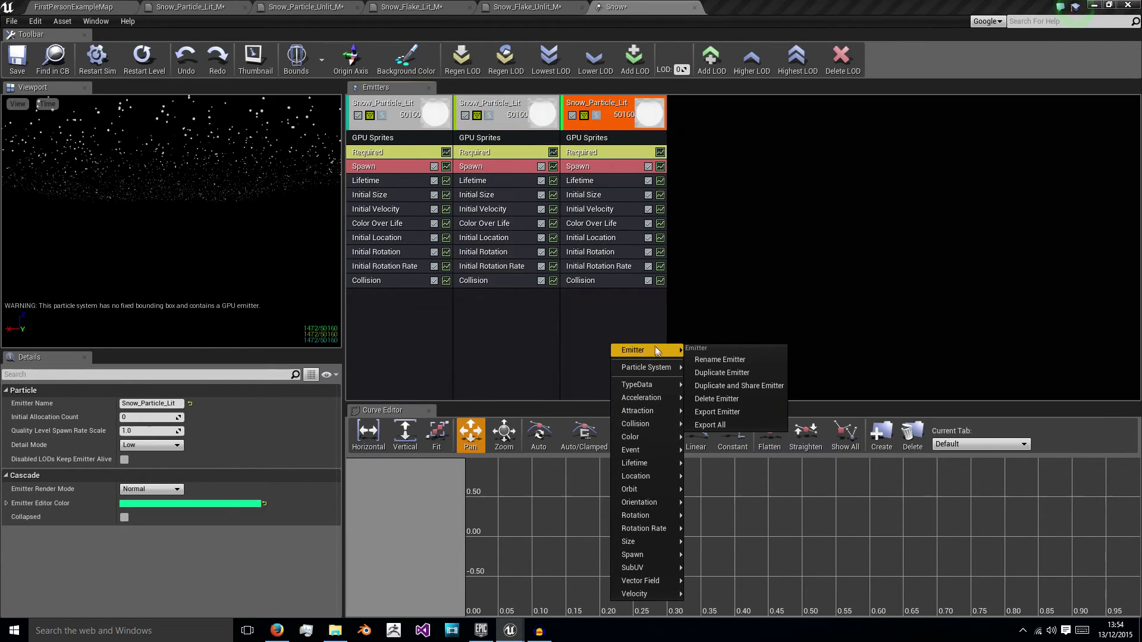
{"action": "left_click", "coordinate": [708, 372]}
Rename the second emitter Snow_Particle_Unlit and assign it the Snow_Particle_Unlit_M material.
{"action": "left_click", "coordinate": [504, 130]}
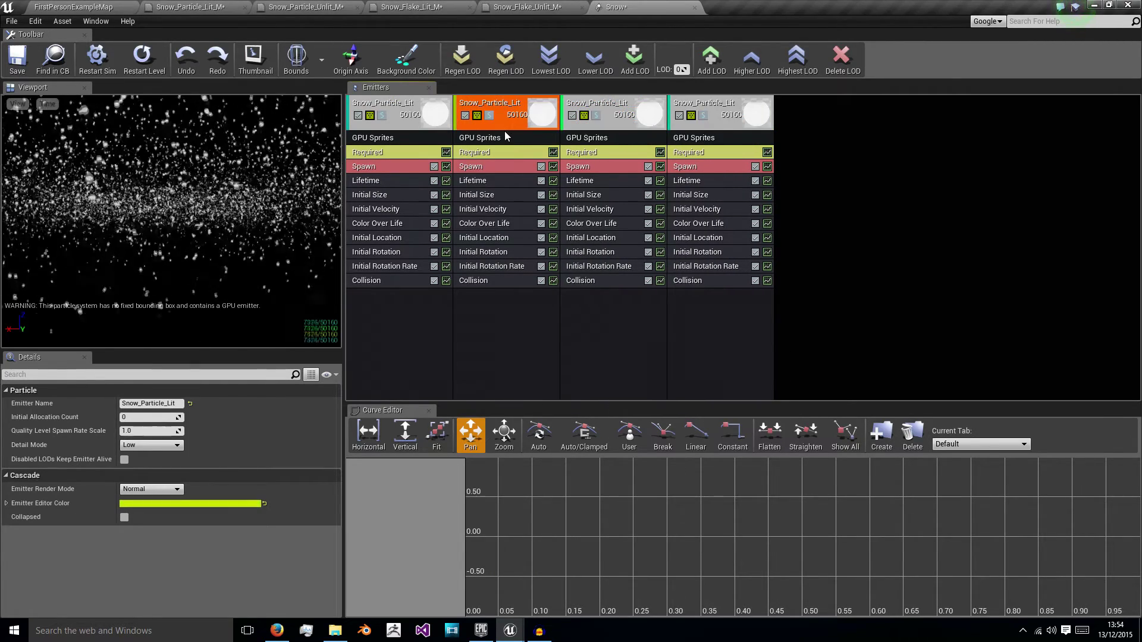
{"action": "left_click", "coordinate": [501, 139]}
{"action": "left_click", "coordinate": [505, 109]}
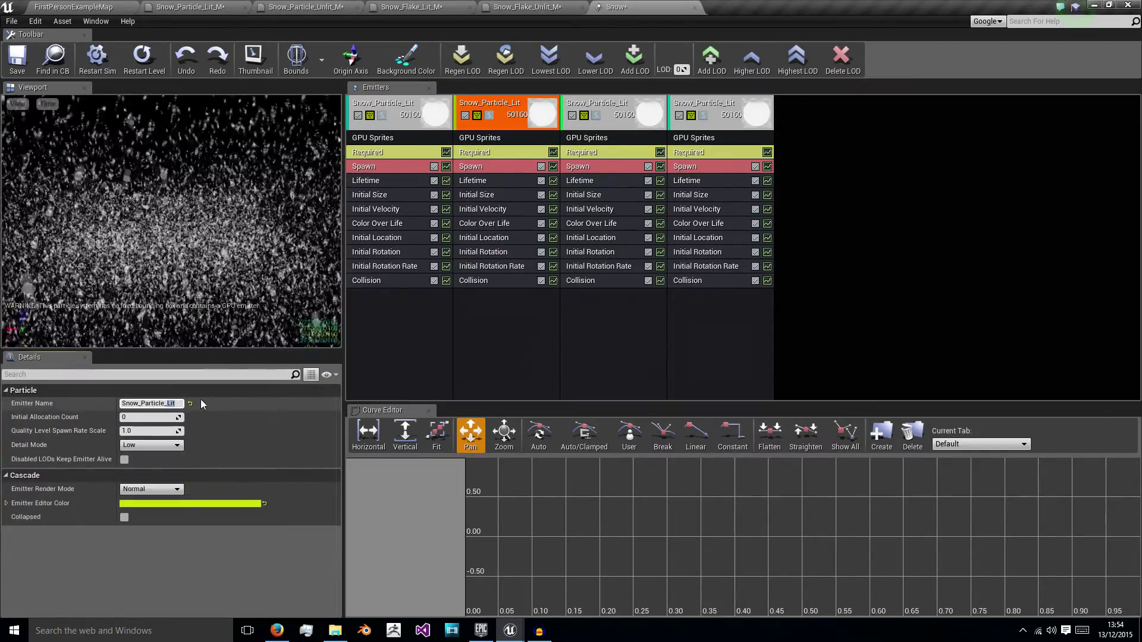
{"action": "type", "text": "Unlit"}
{"action": "key", "text": "Return"}
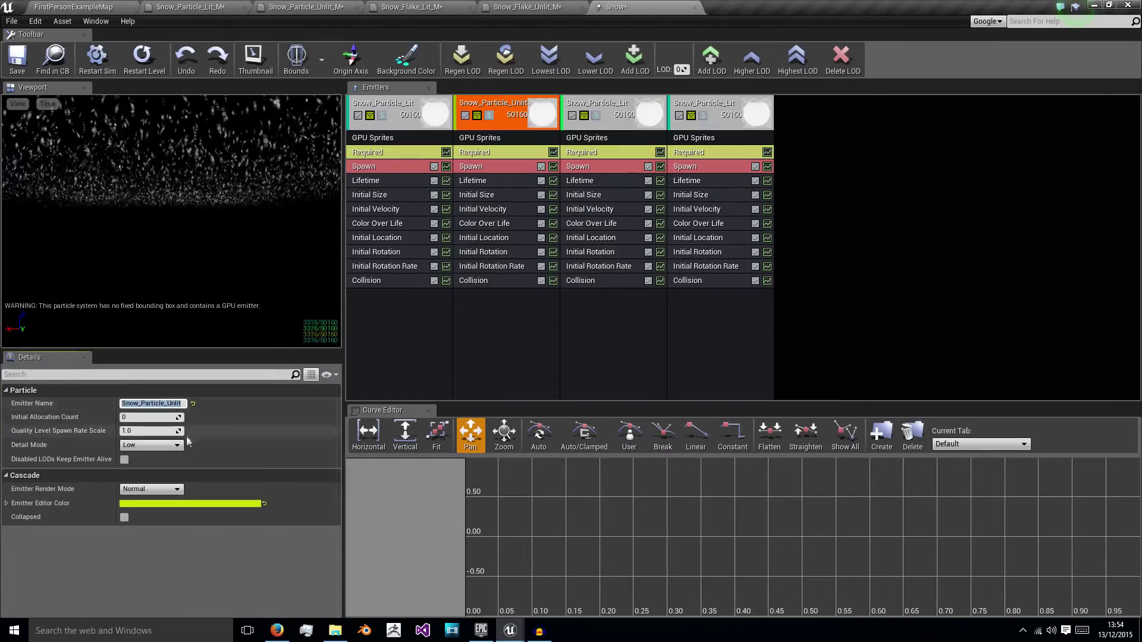
{"action": "left_click", "coordinate": [503, 152]}
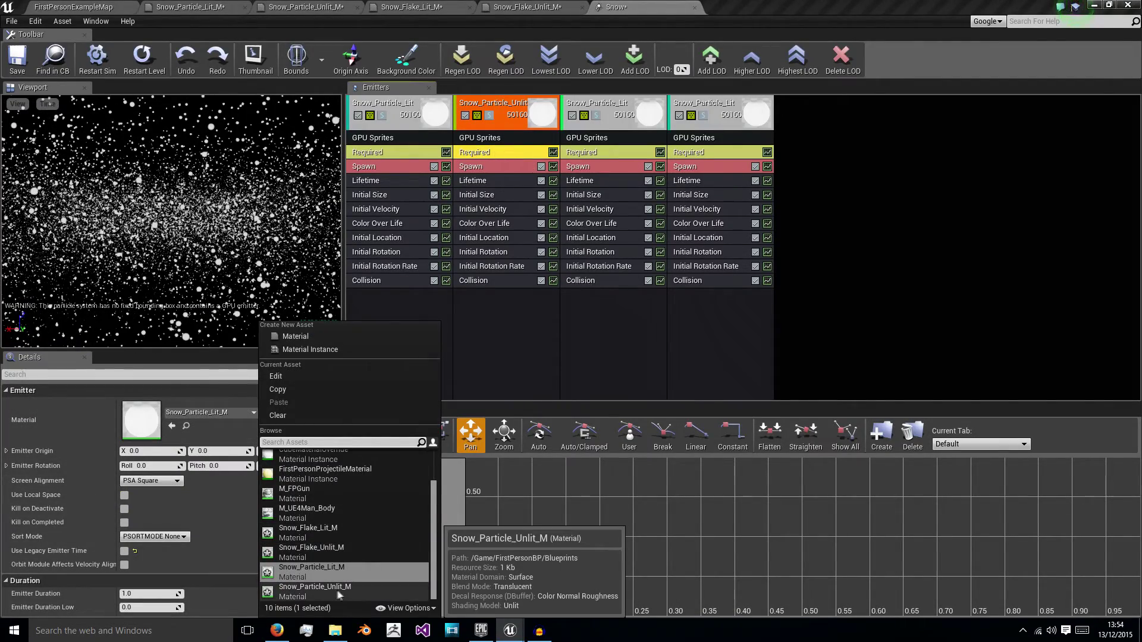
{"action": "left_click", "coordinate": [341, 587]}
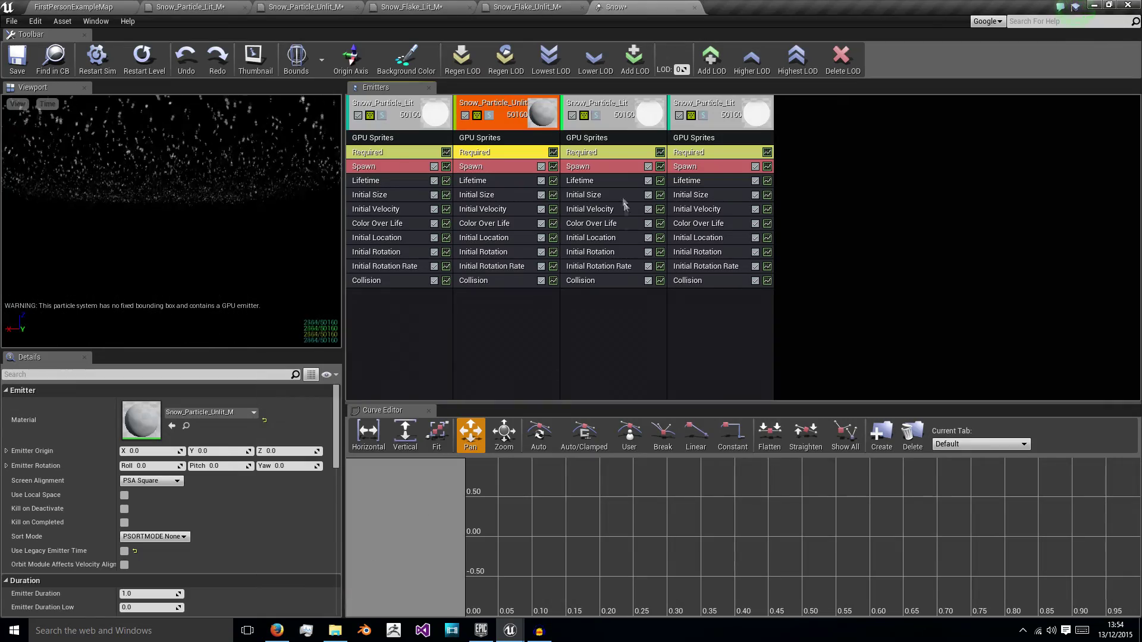
Assign the Snow_Flake_Lit_M material to the third emitter and rename that emitter Snow_Flake_Lit.
{"action": "left_click", "coordinate": [613, 153]}
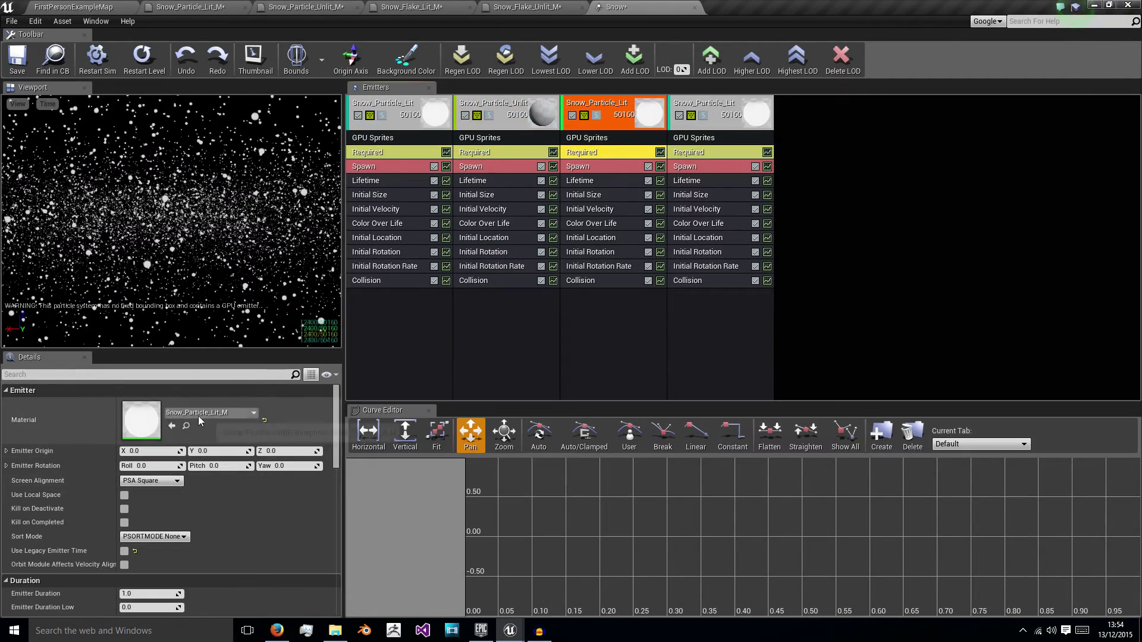
{"action": "left_click", "coordinate": [238, 413]}
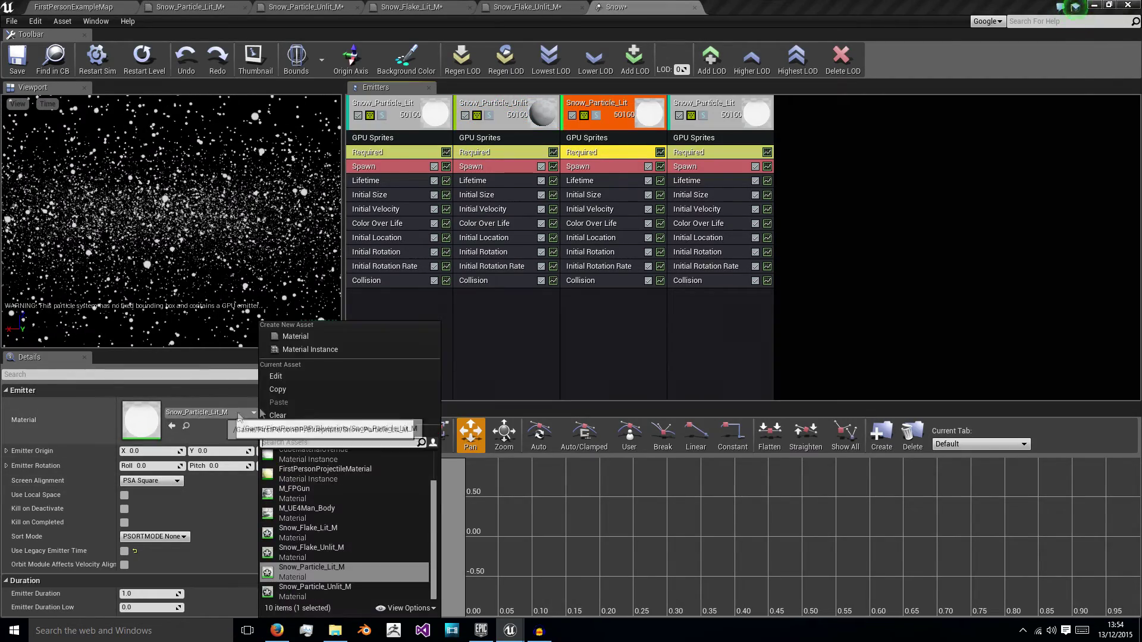
{"action": "left_click", "coordinate": [350, 537]}
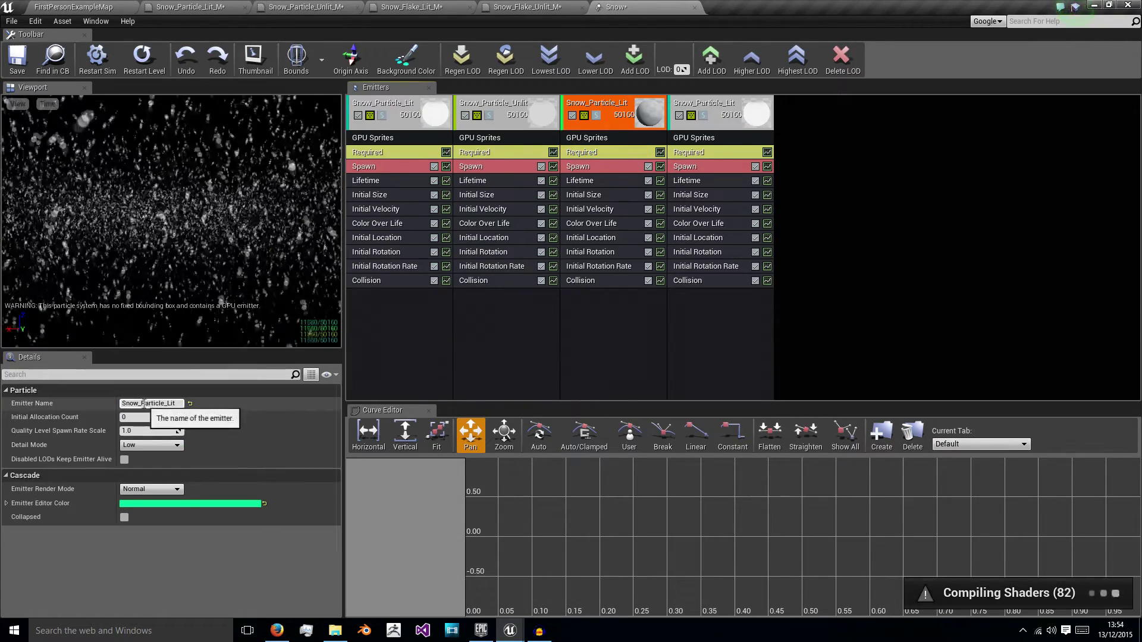
{"action": "type", "text": "Flake"}
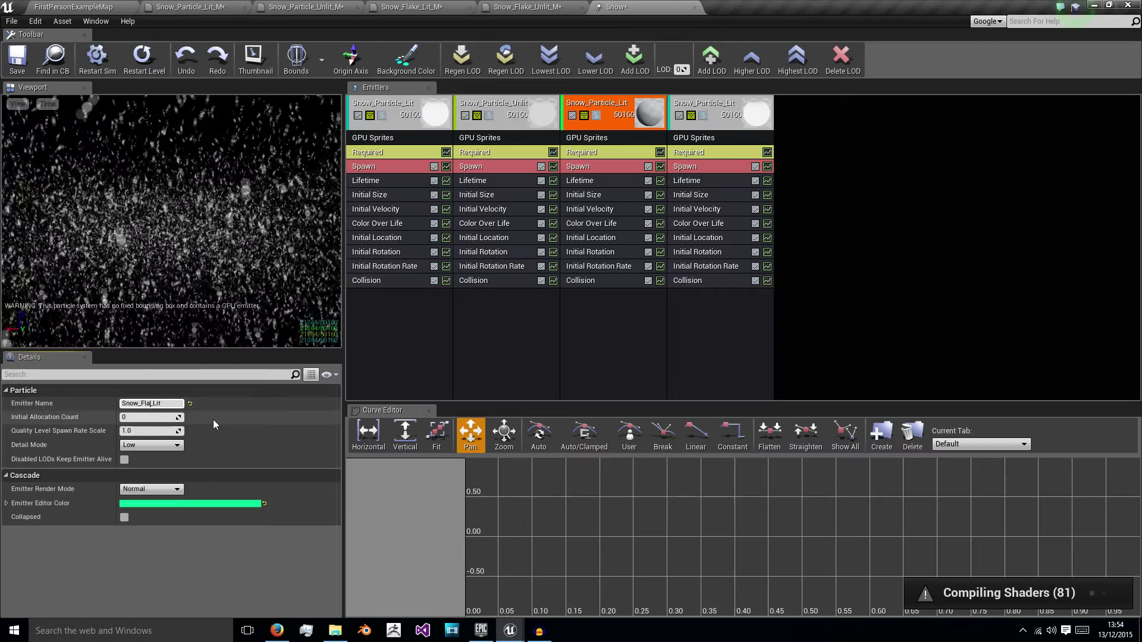
{"action": "key", "text": "Return"}
Rename the fourth emitter Snow_Flake_Unlit and assign it the Snow_Flake_Unlit_M material.
{"action": "left_click", "coordinate": [728, 127]}
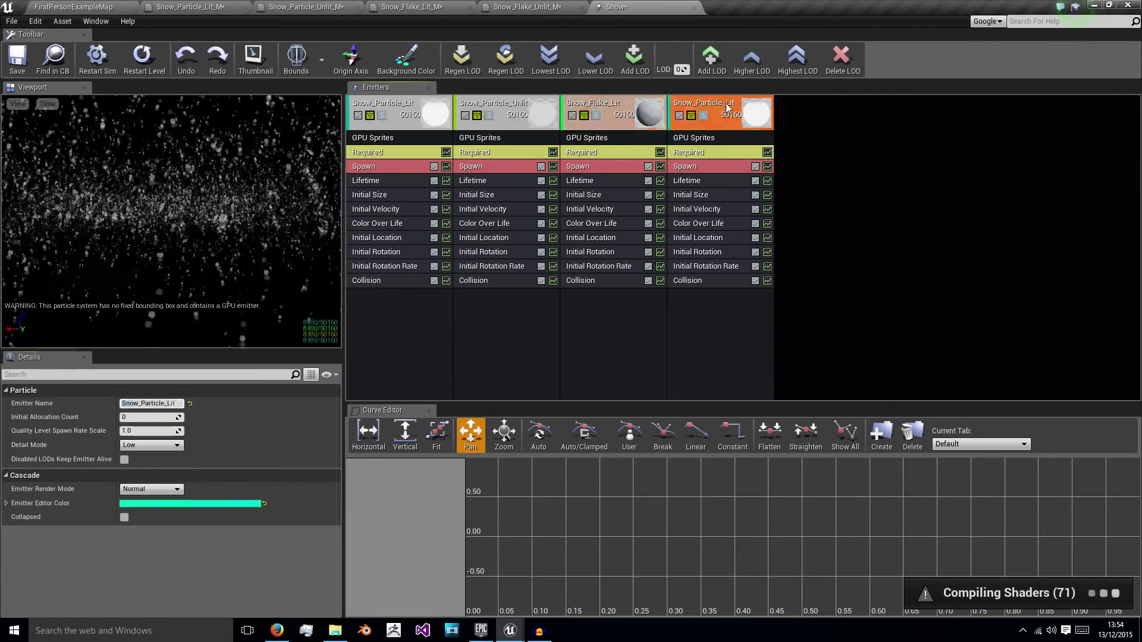
{"action": "double_click", "coordinate": [146, 404]}
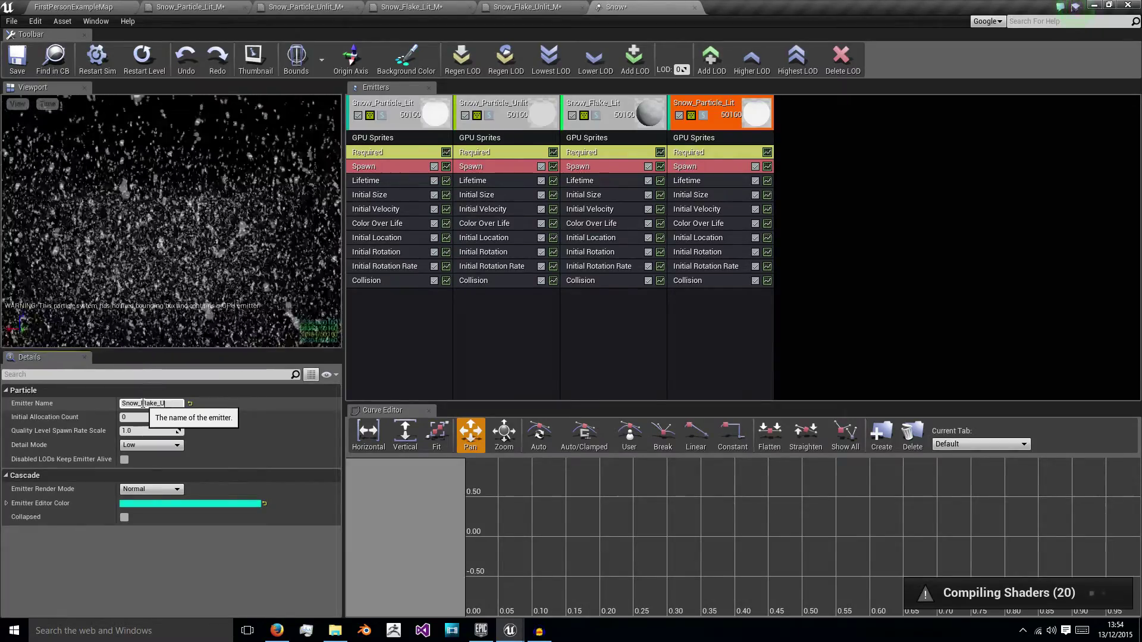
{"action": "type", "text": "Flake_Unlit"}
{"action": "key", "text": "Return"}
{"action": "left_click", "coordinate": [701, 152]}
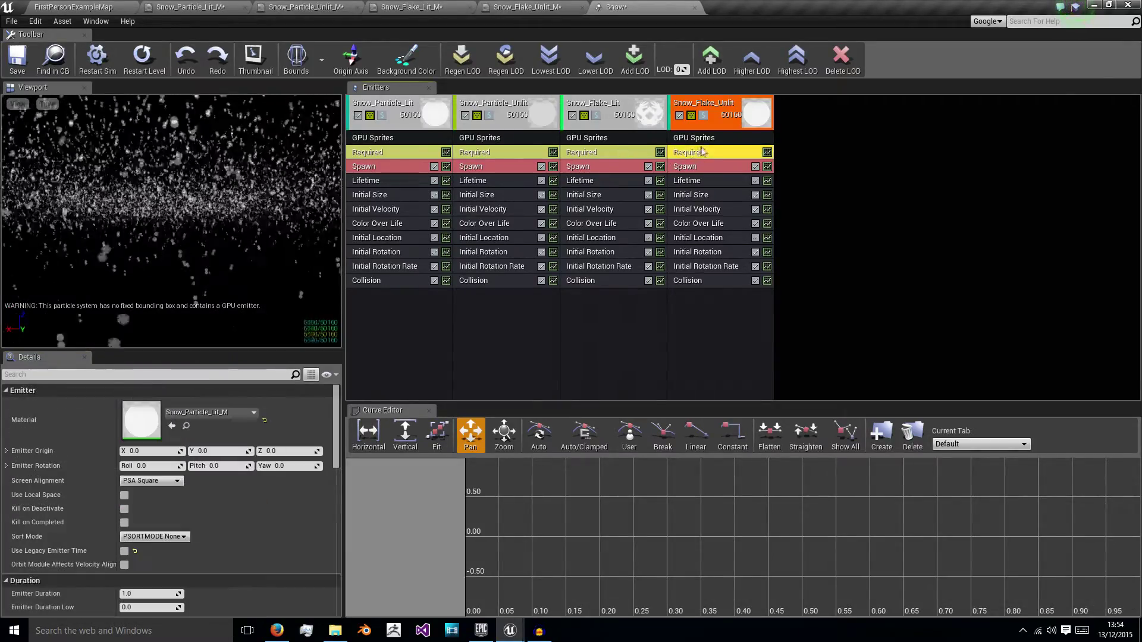
{"action": "left_click", "coordinate": [202, 410]}
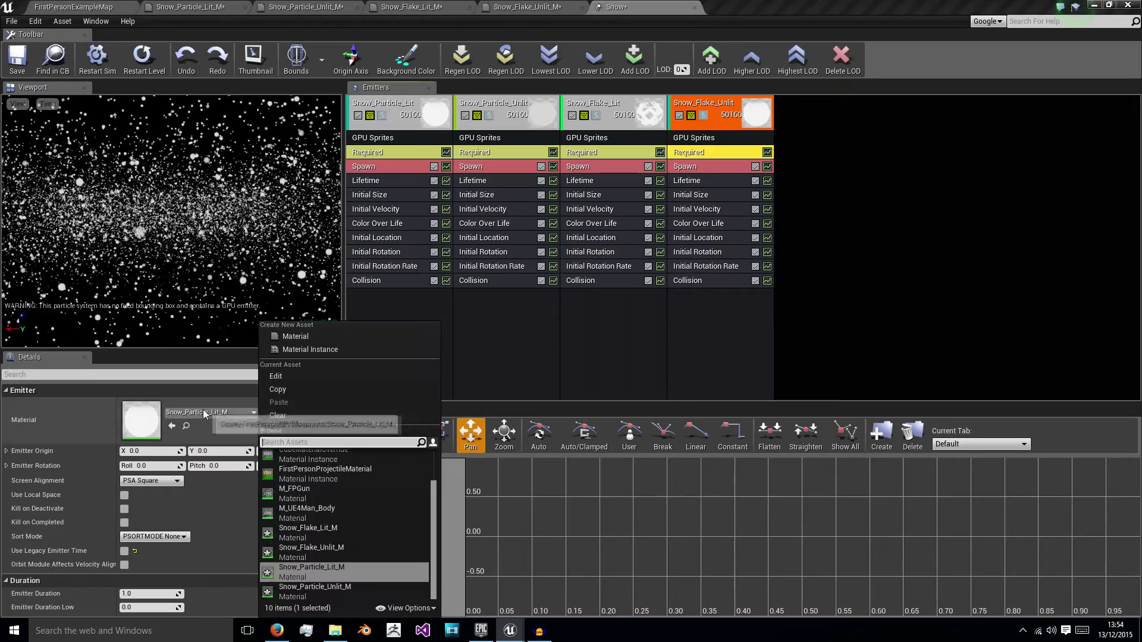
{"action": "left_click", "coordinate": [354, 555]}
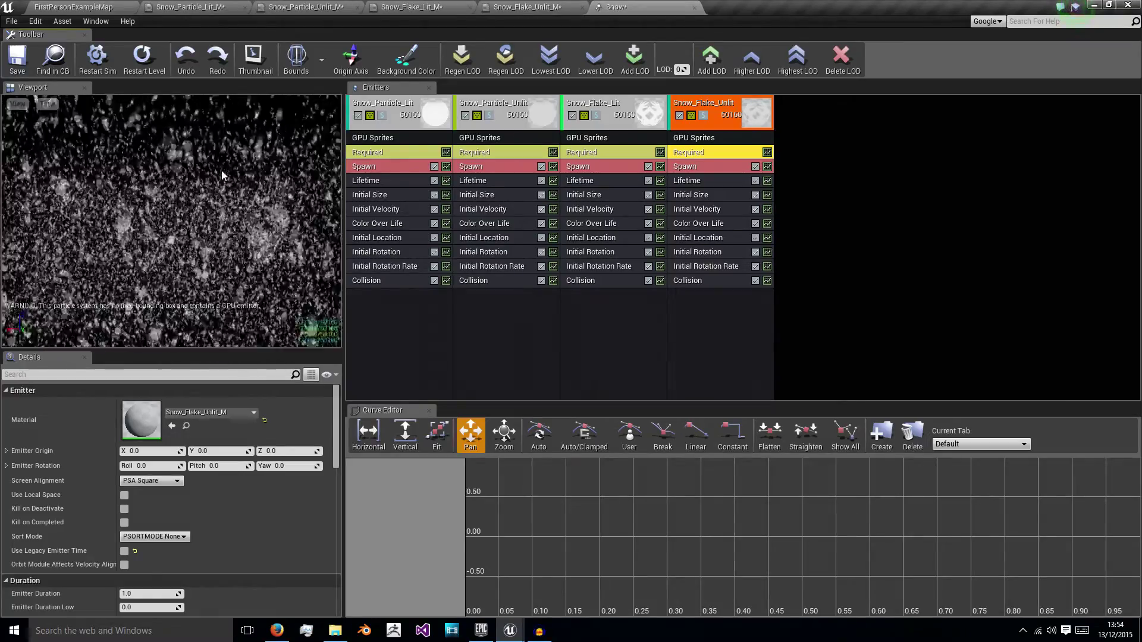
Set the maximum start size of the Snow_Flake_Lit emitter to 15 on X, Y and Z.
{"action": "left_click", "coordinate": [603, 168]}
{"action": "left_click", "coordinate": [590, 195]}
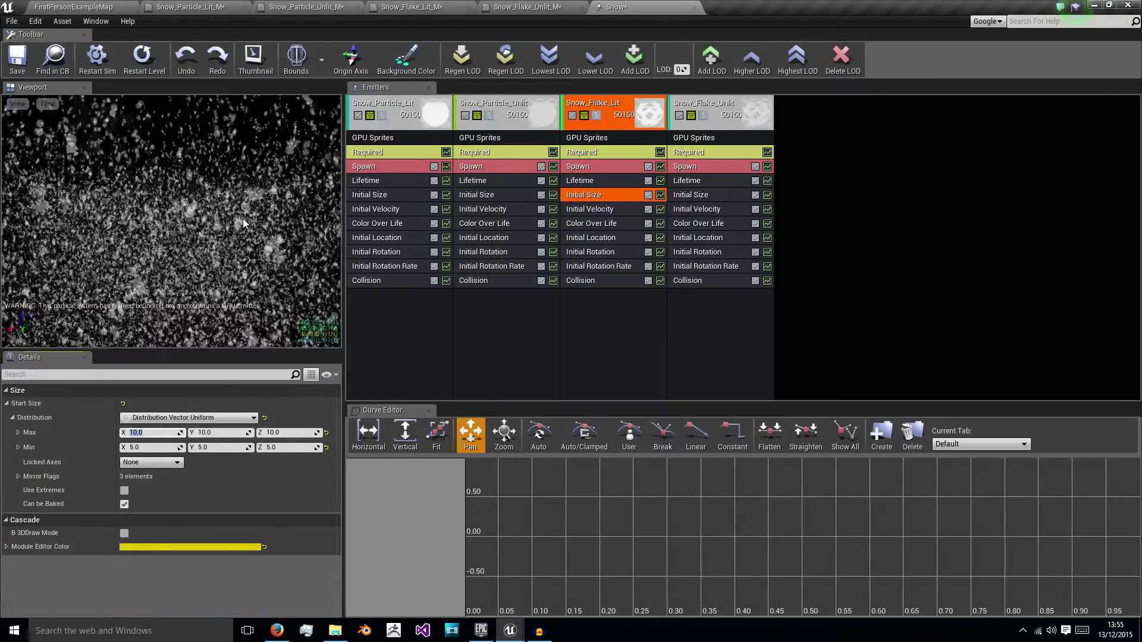
{"action": "type", "text": "15"}
{"action": "left_click", "coordinate": [213, 433]}
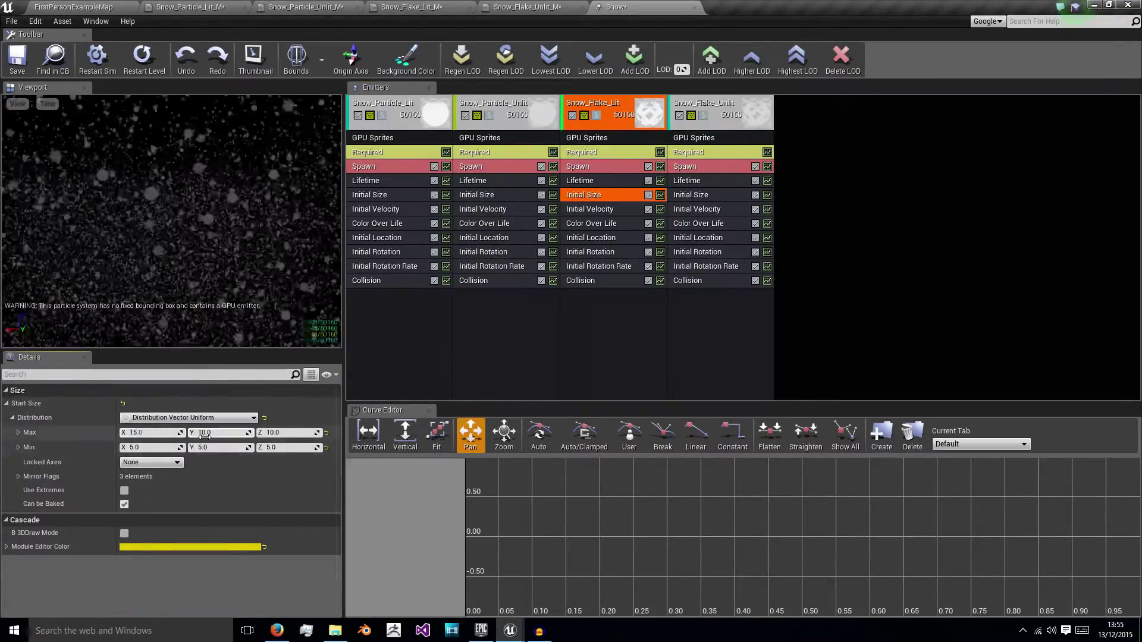
{"action": "type", "text": "15"}
{"action": "left_click", "coordinate": [281, 433]}
{"action": "type", "text": "15"}
Set the maximum start size of the Snow_Flake_Unlit emitter to 15 on X, Y and Z.
{"action": "left_click", "coordinate": [700, 195]}
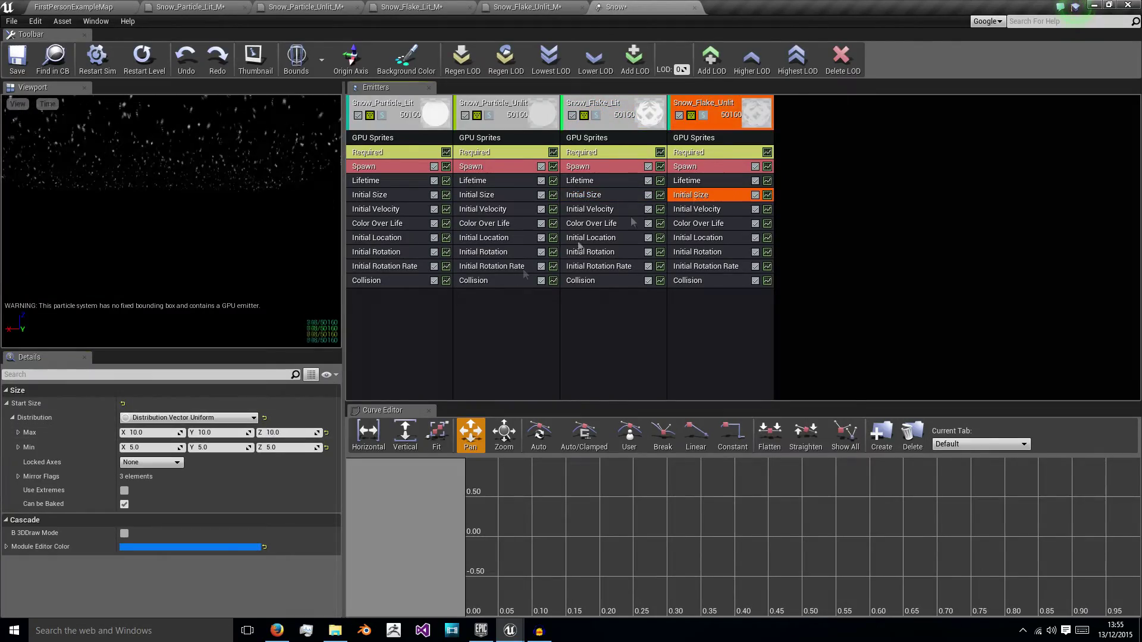
{"action": "left_click", "coordinate": [144, 433]}
{"action": "type", "text": "15"}
{"action": "key", "text": "Tab"}
{"action": "type", "text": "15"}
{"action": "key", "text": "Tab"}
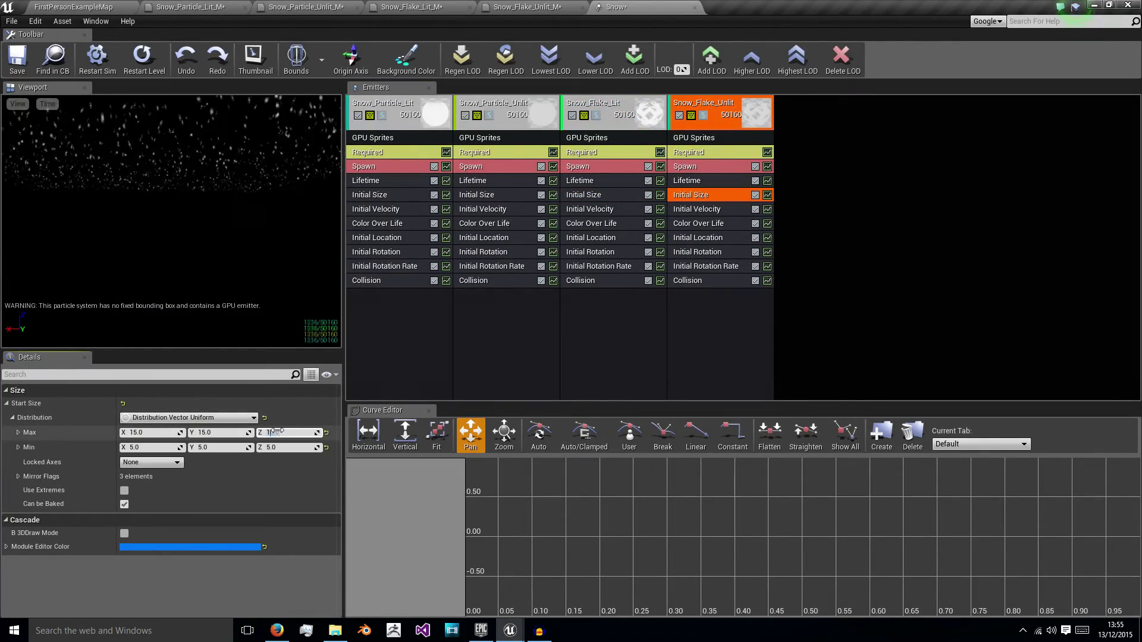
{"action": "type", "text": "15"}
{"action": "key", "text": "Return"}
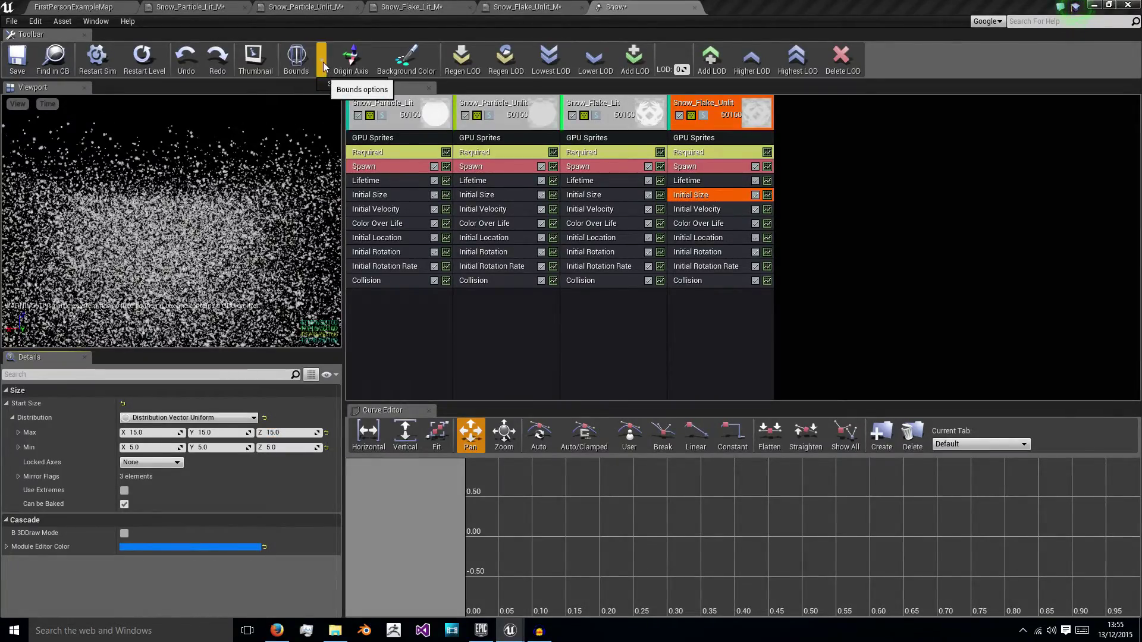
Give the Snow particle system a fixed bounding box.
{"action": "left_click", "coordinate": [330, 85]}
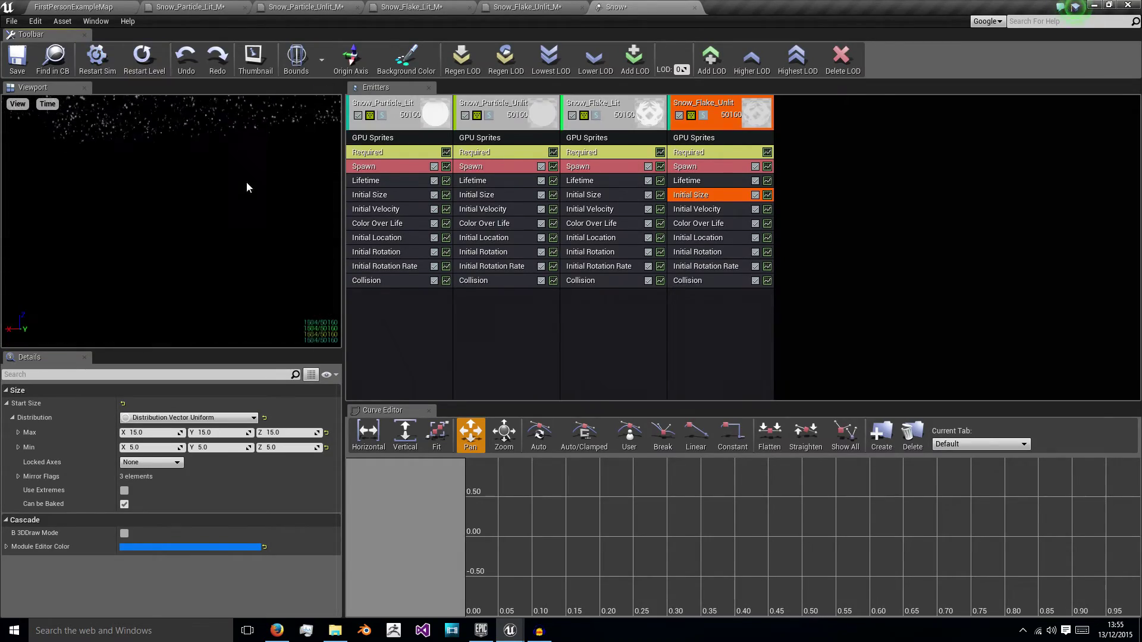
Place the Snow particle system over the arena in FirstPersonExampleMap and raise it to a Z location of about 3960 cm.
{"action": "left_click", "coordinate": [74, 6]}
{"action": "scroll", "coordinate": [399, 135], "scroll_direction": "down", "scroll_amount": 10}
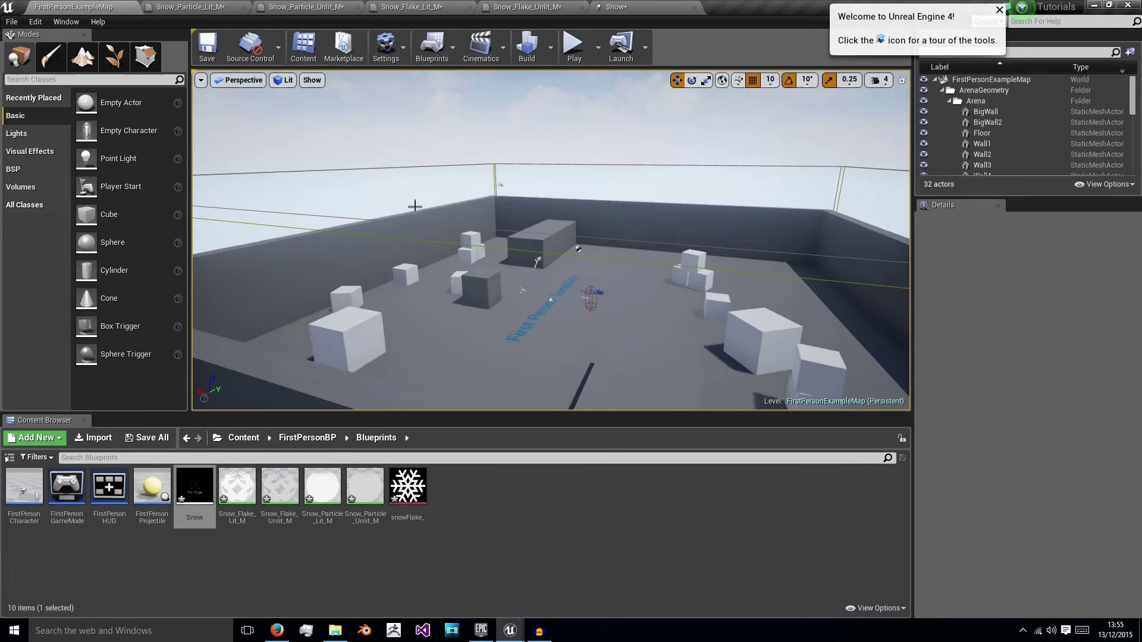
{"action": "right_click_drag", "start_coordinate": [399, 135], "coordinate": [429, 150]}
{"action": "scroll", "coordinate": [399, 135], "scroll_direction": "down", "scroll_amount": 8}
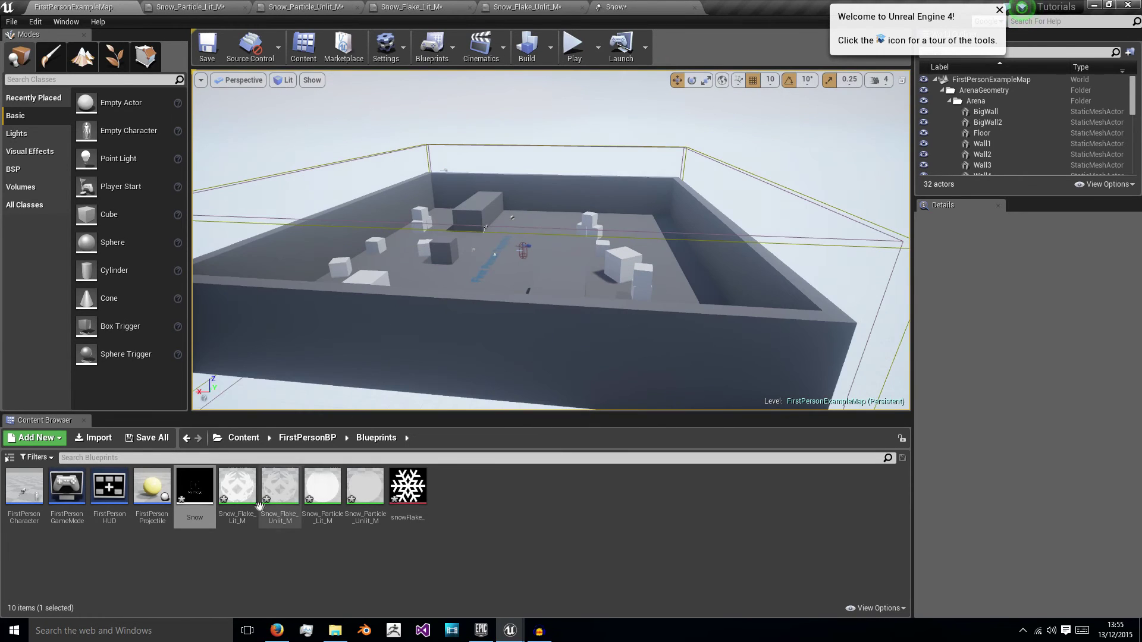
{"action": "left_click_drag", "start_coordinate": [198, 483], "coordinate": [513, 240]}
{"action": "left_click_drag", "start_coordinate": [509, 148], "coordinate": [507, 68]}
{"action": "scroll", "coordinate": [508, 83], "scroll_direction": "down", "scroll_amount": 6}
{"action": "right_click_drag", "start_coordinate": [509, 119], "coordinate": [518, 71]}
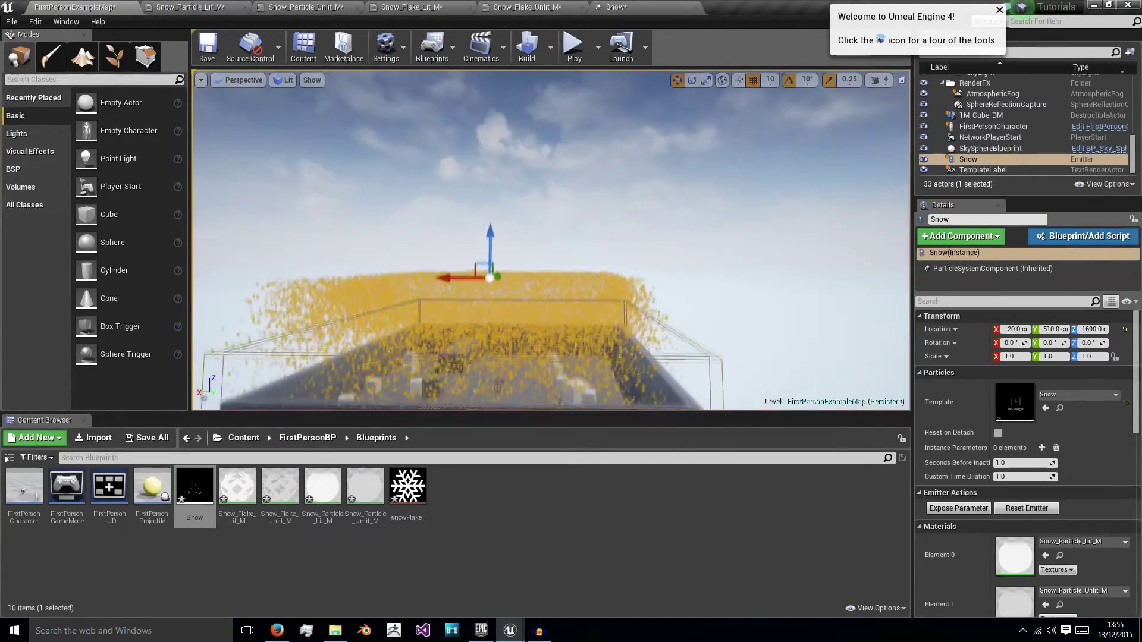
{"action": "left_click_drag", "start_coordinate": [489, 235], "coordinate": [490, 107]}
{"action": "scroll", "coordinate": [490, 119], "scroll_direction": "down", "scroll_amount": 4}
{"action": "right_click_drag", "start_coordinate": [489, 119], "coordinate": [451, 191]}
Play the level and turn on the frame-rate display with the Stat FPS console command.
{"action": "left_click", "coordinate": [574, 45]}
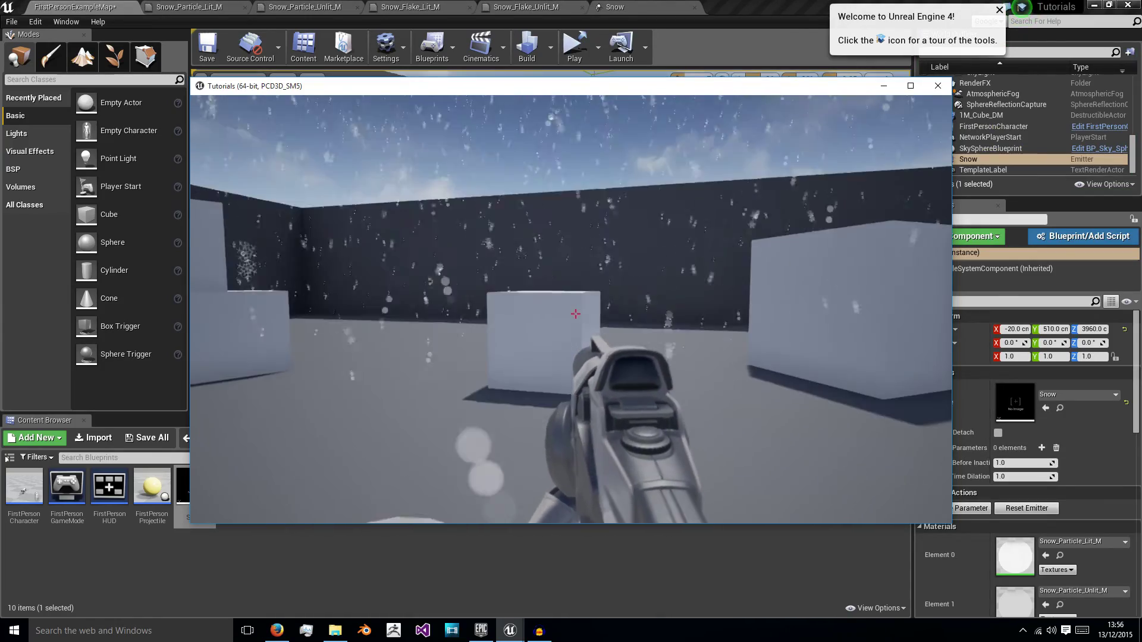
{"action": "key", "text": "grave"}
{"action": "key", "text": "Up"}
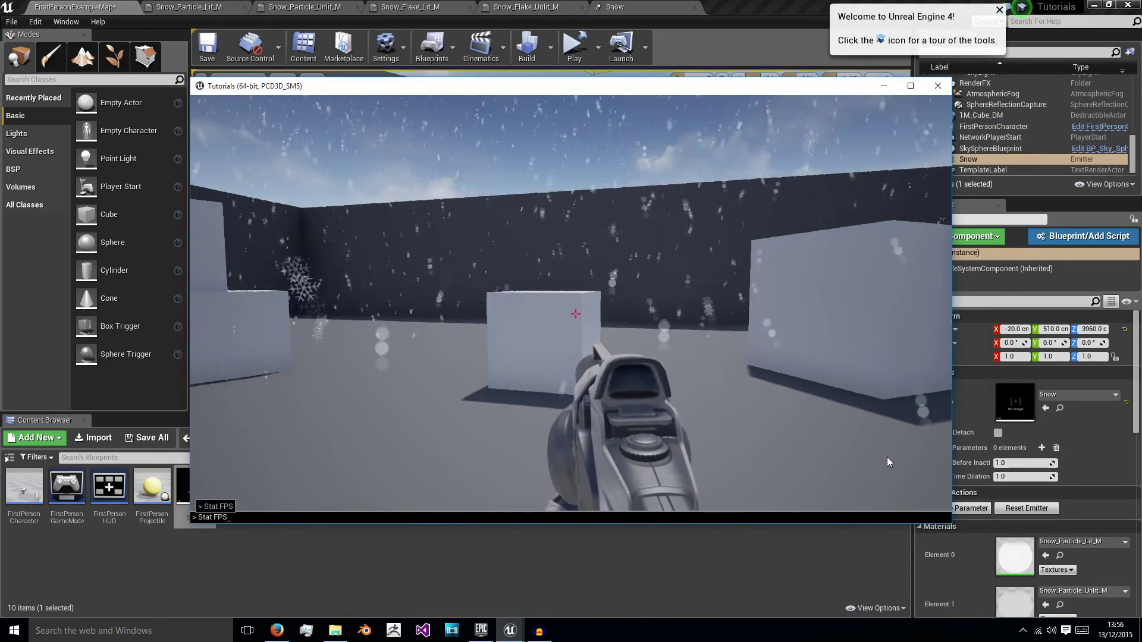
{"action": "key", "text": "Return"}
Walk around the arena in the running game to examine the falling snow and the frame rate from different spots.
{"action": "key", "text": "w"}
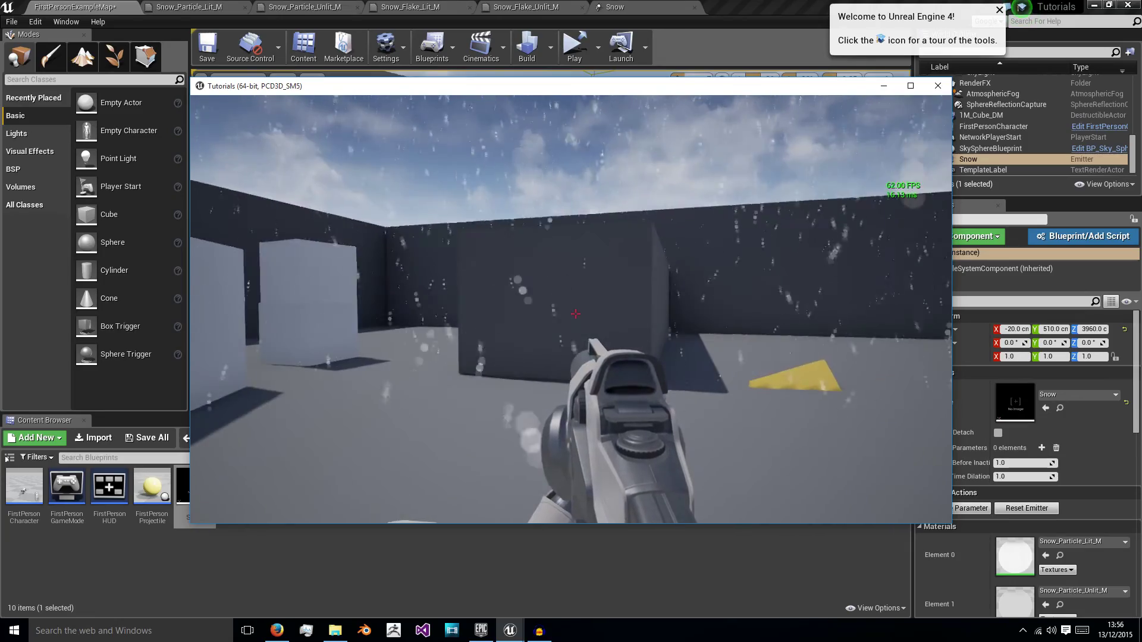
{"action": "key", "text": "w"}
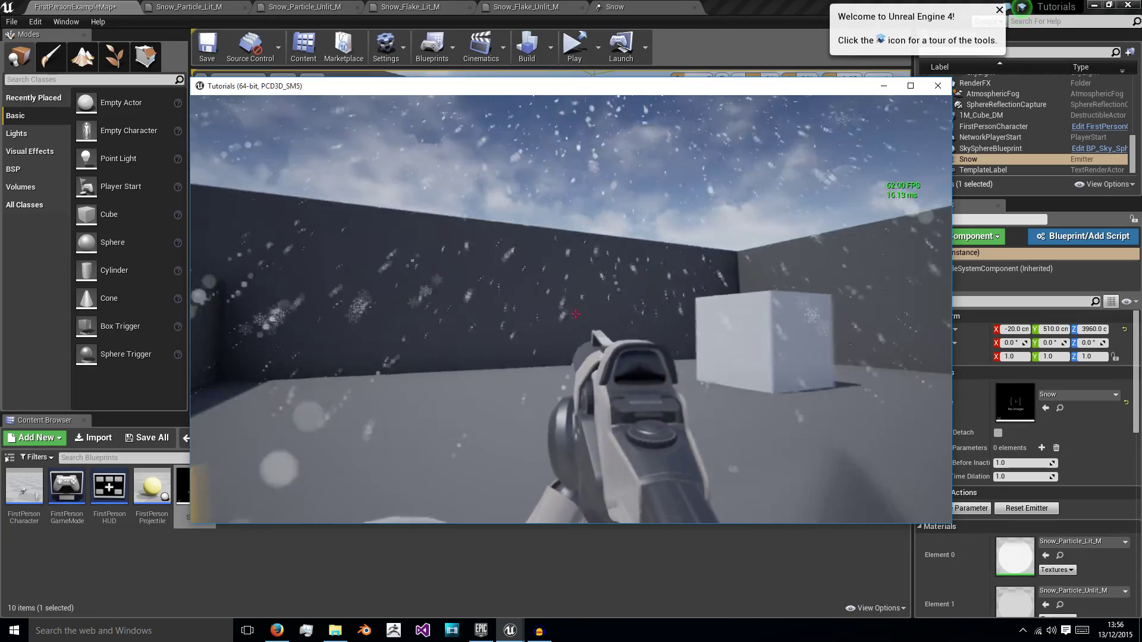
{"action": "mouse_move", "coordinate": [575, 313]}
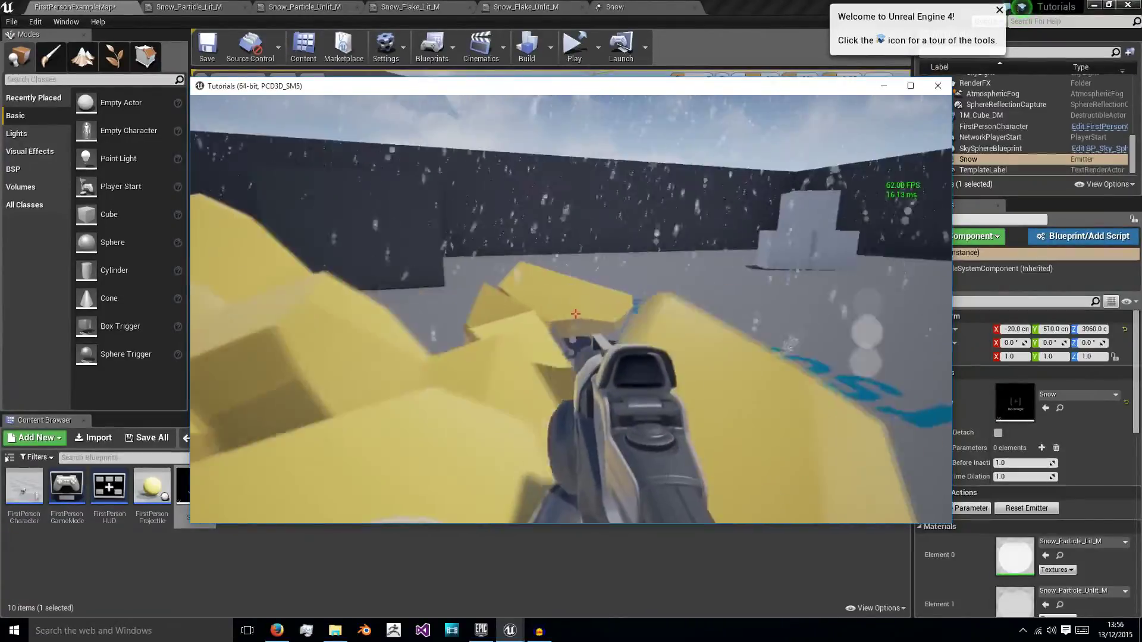
{"action": "key", "text": "w"}
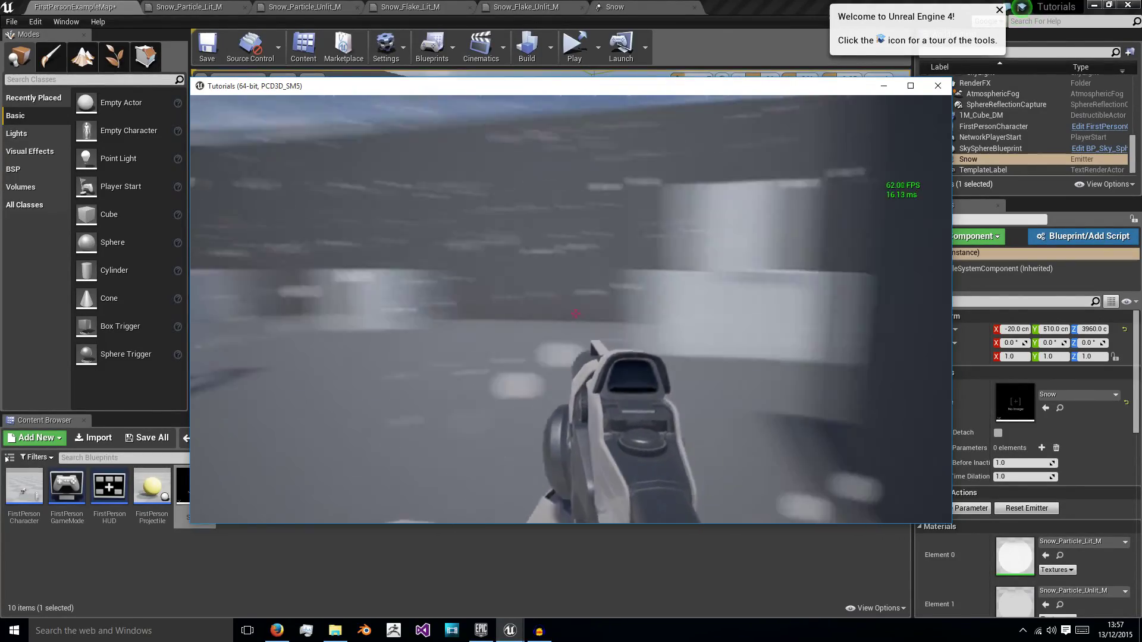
{"action": "key", "text": "w"}
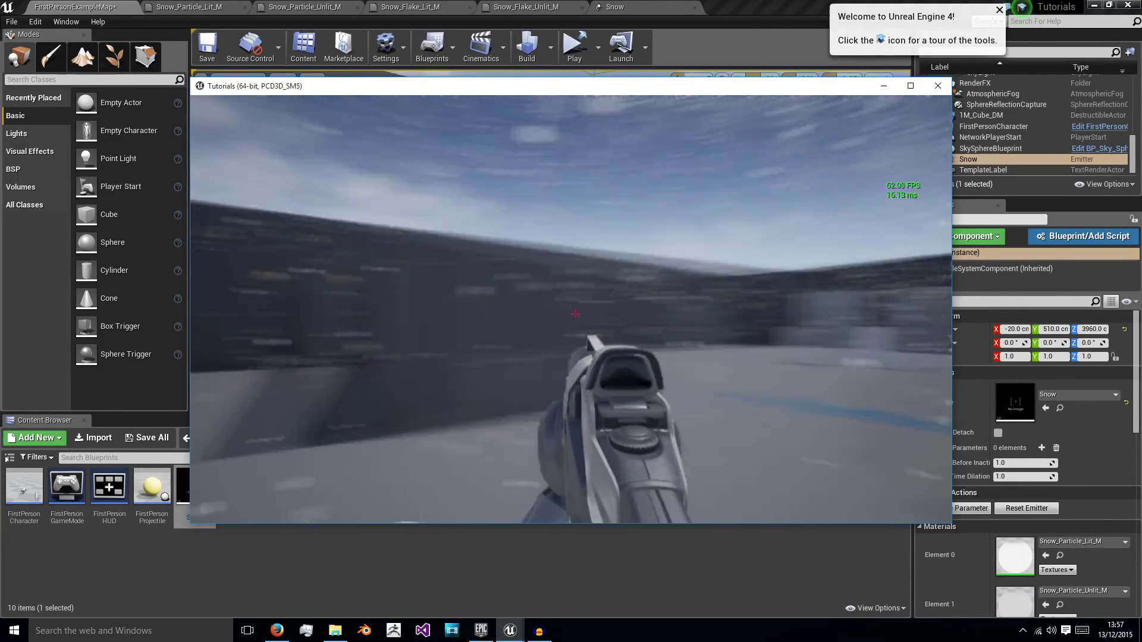
{"action": "key", "text": "w"}
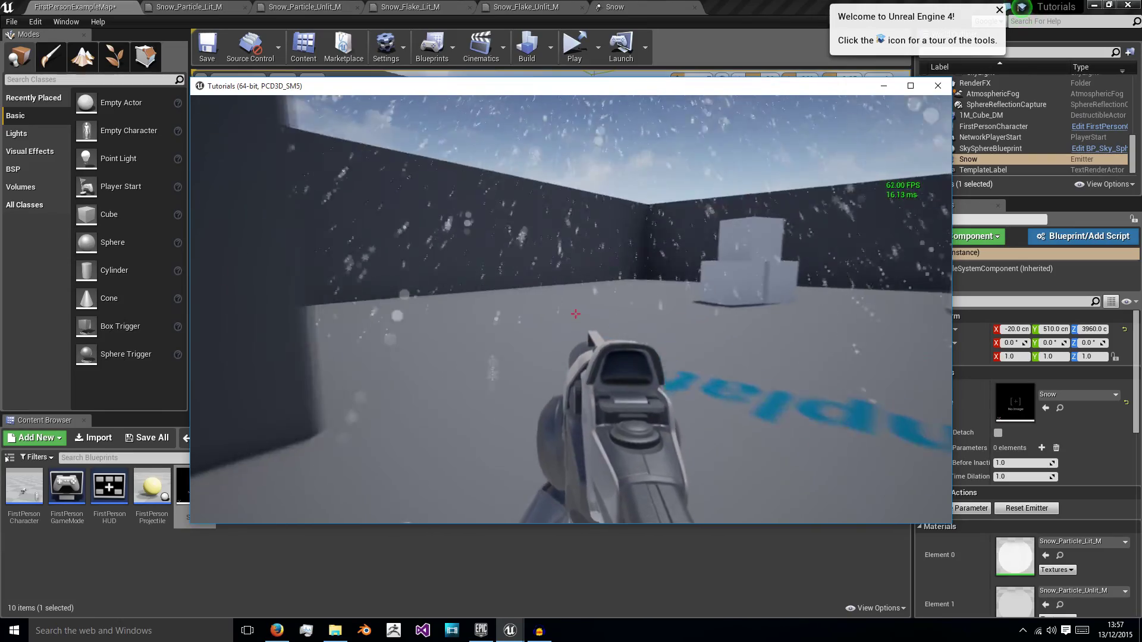
{"action": "key", "text": "w"}
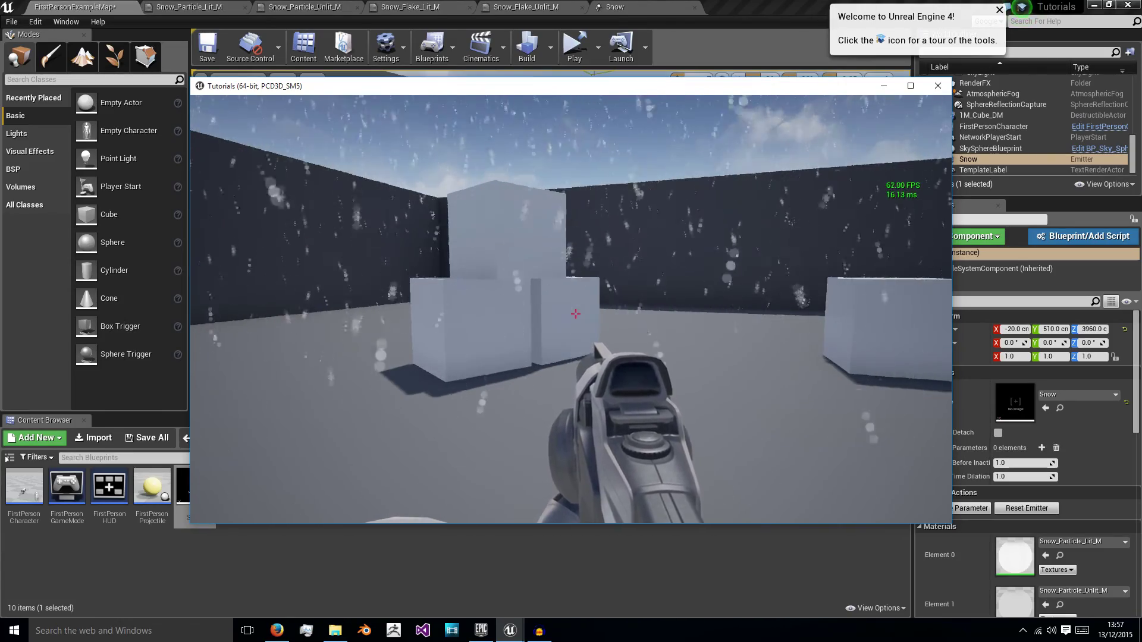
{"action": "key", "text": "w"}
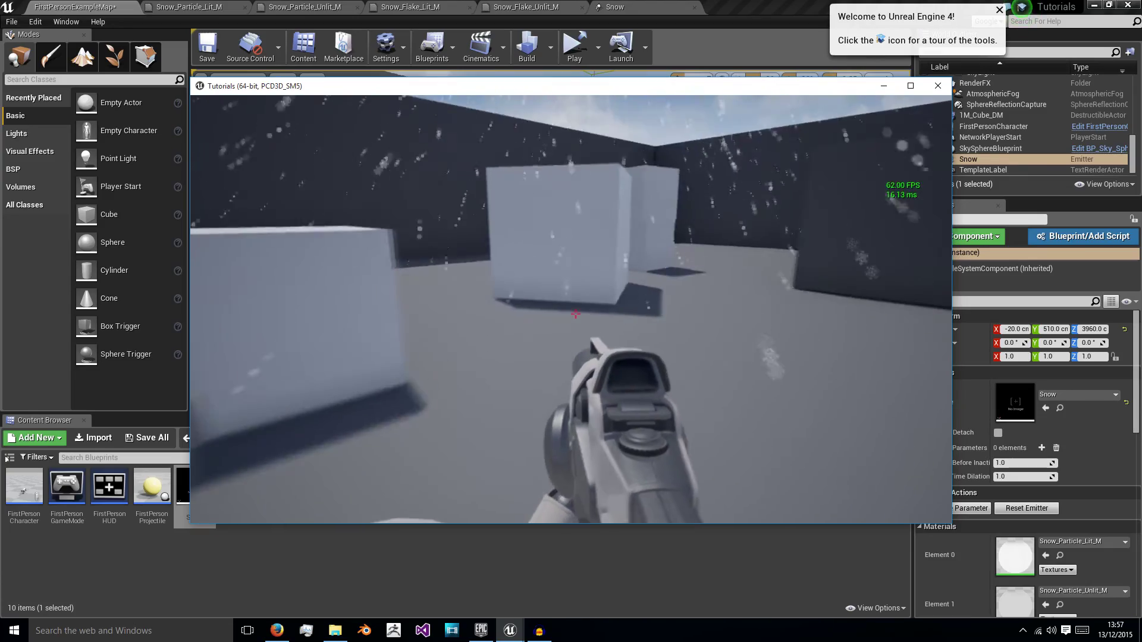
{"action": "key", "text": "w"}
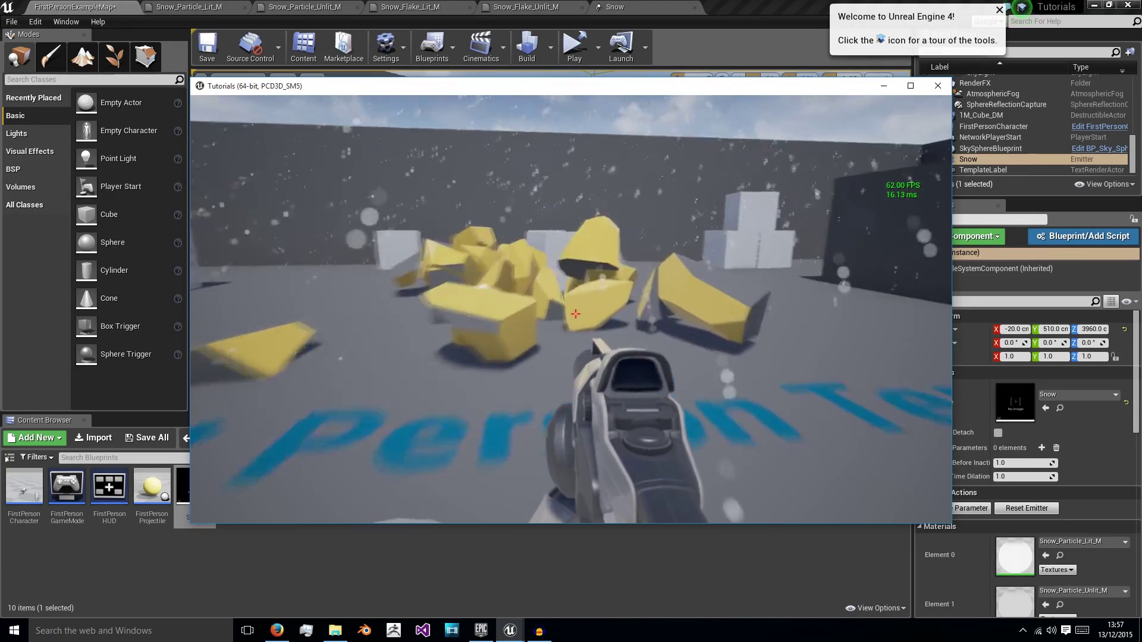